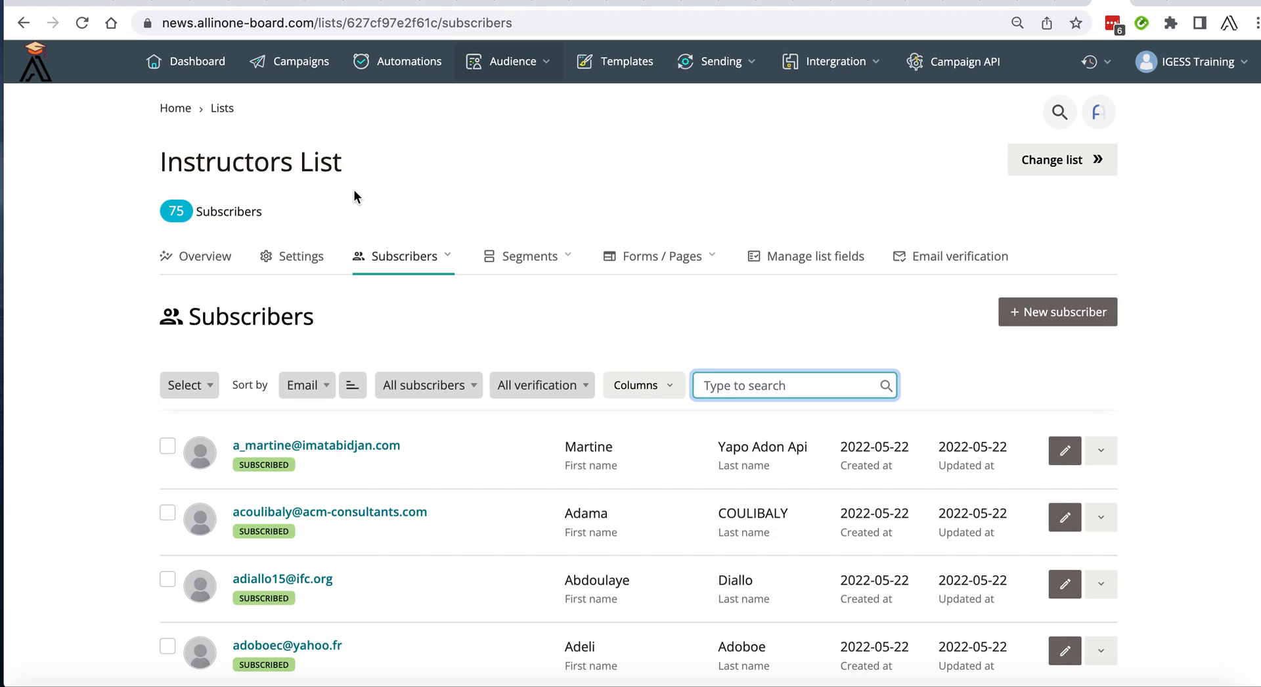
Step: Open the overview of the Instructors List and review its performance figures and subscriber growth charts
scroll(263, 211, down, 2)
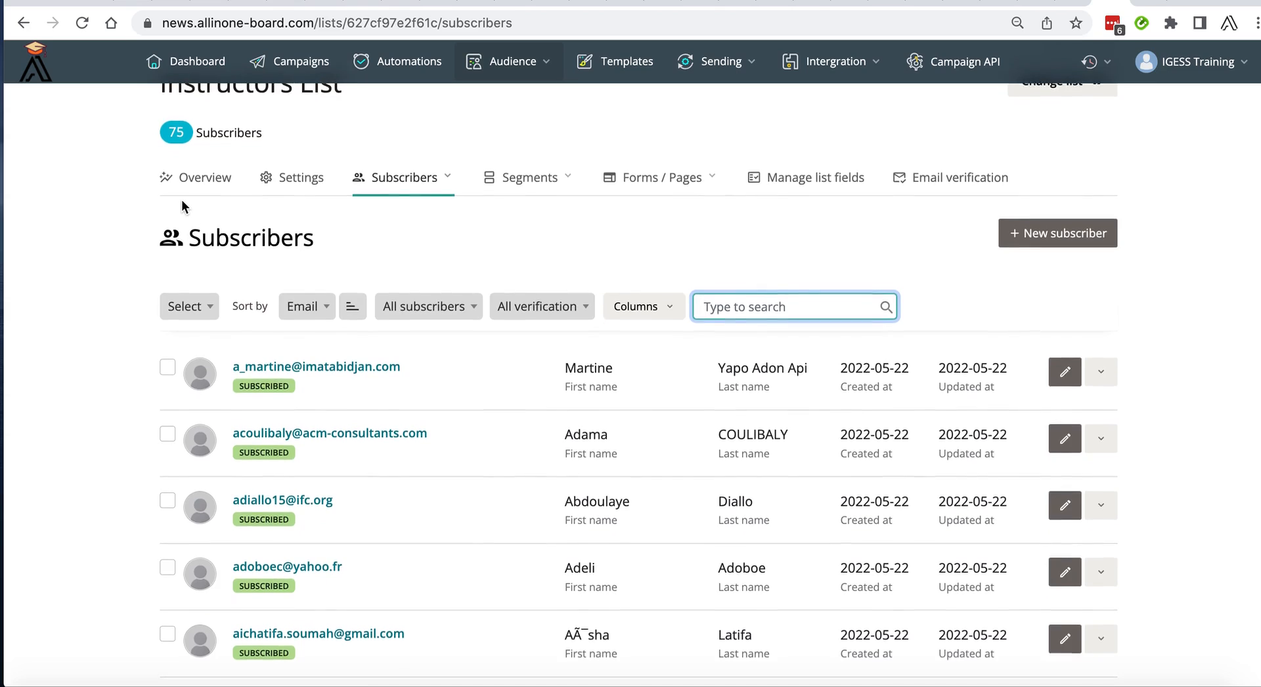
scroll(182, 199, up, 2)
drag(157, 163, 349, 161)
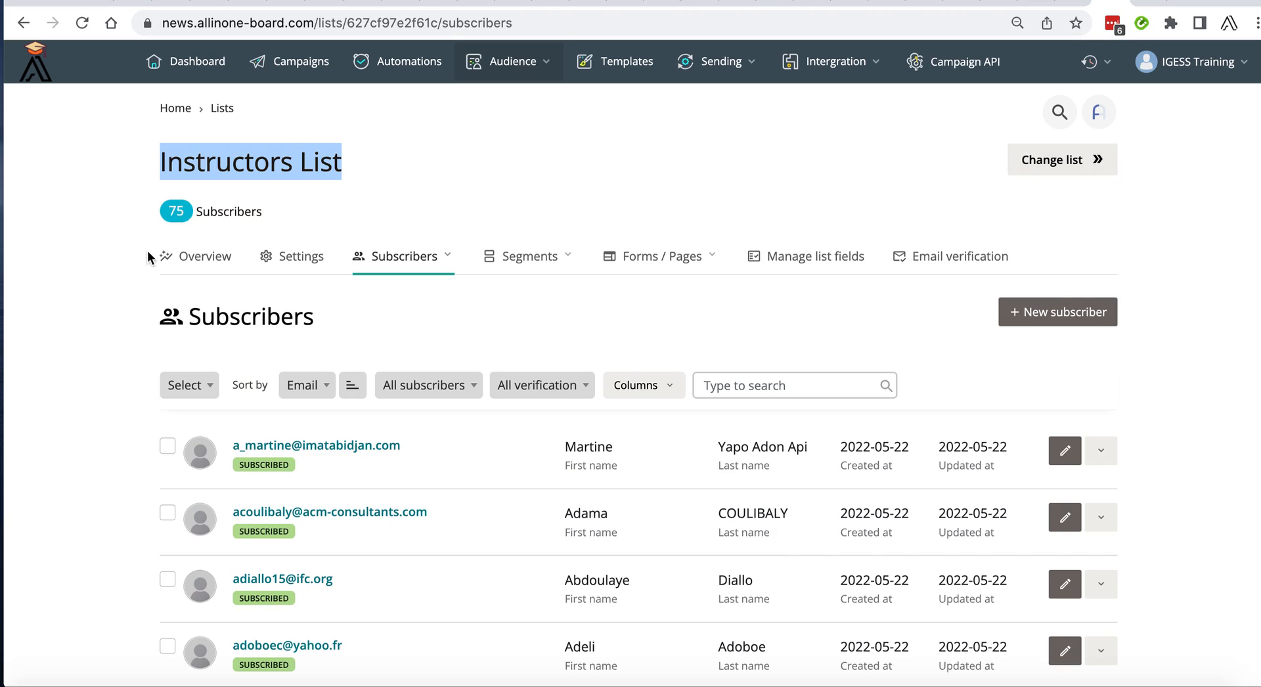
click(206, 267)
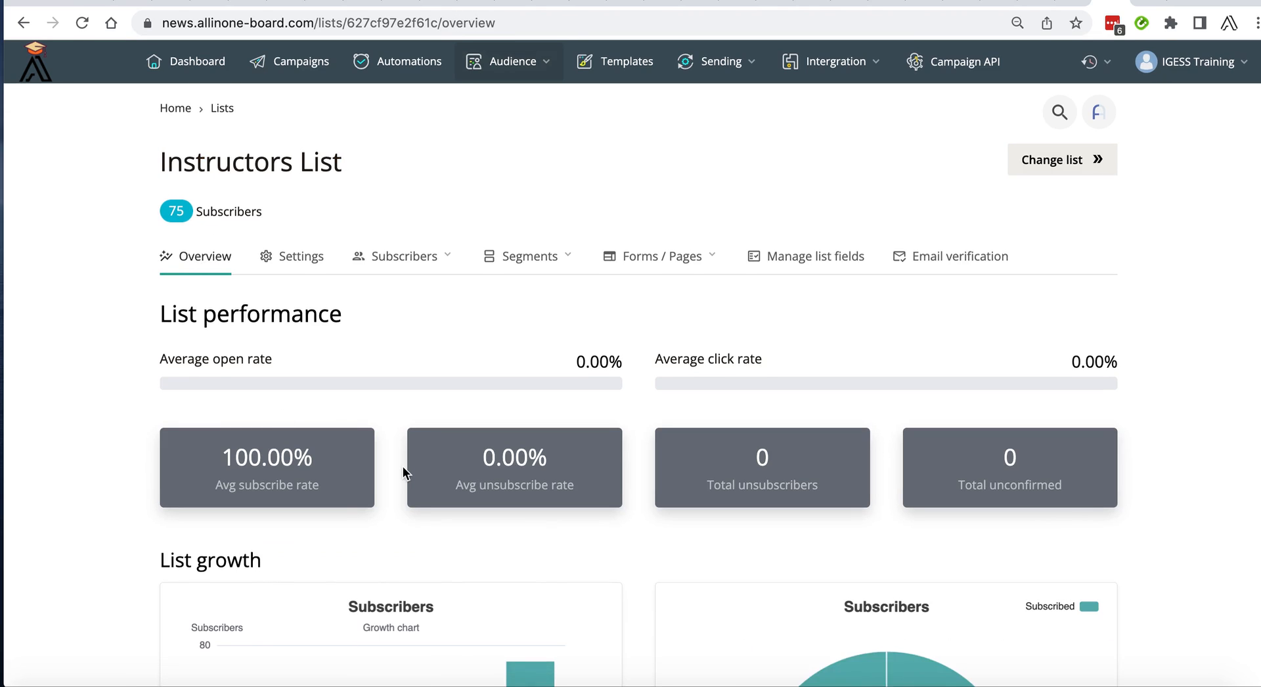
scroll(404, 472, down, 5)
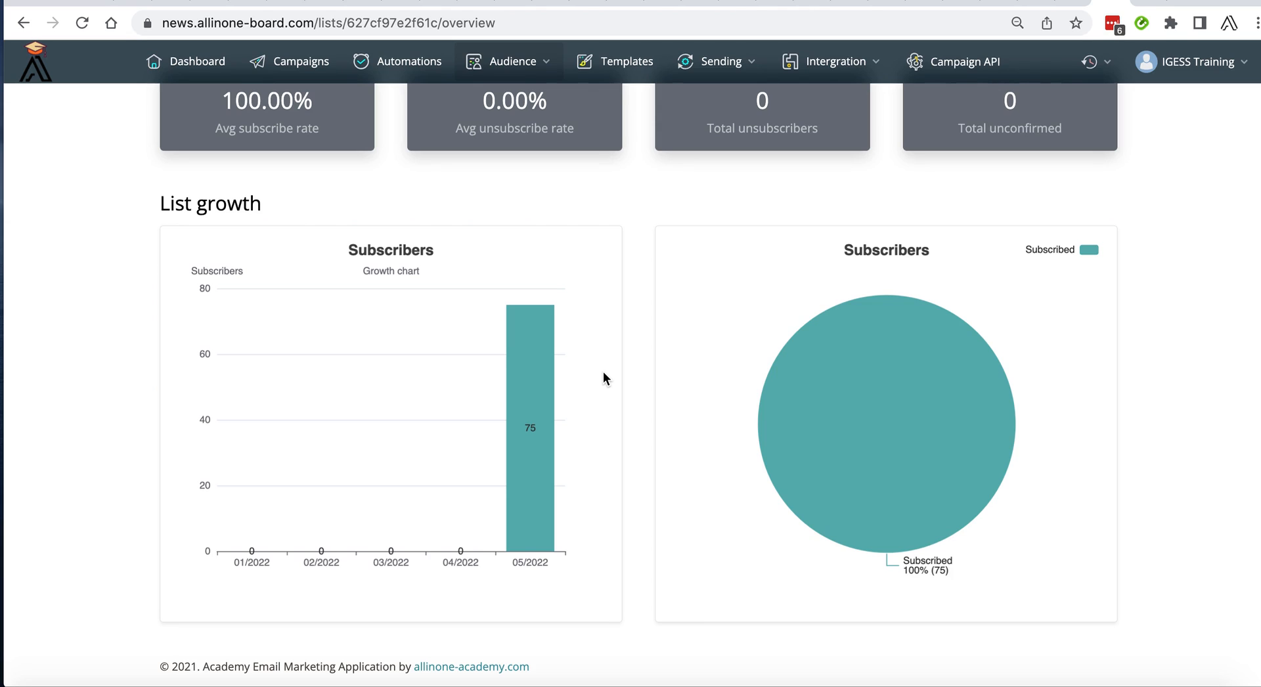
scroll(470, 360, up, 5)
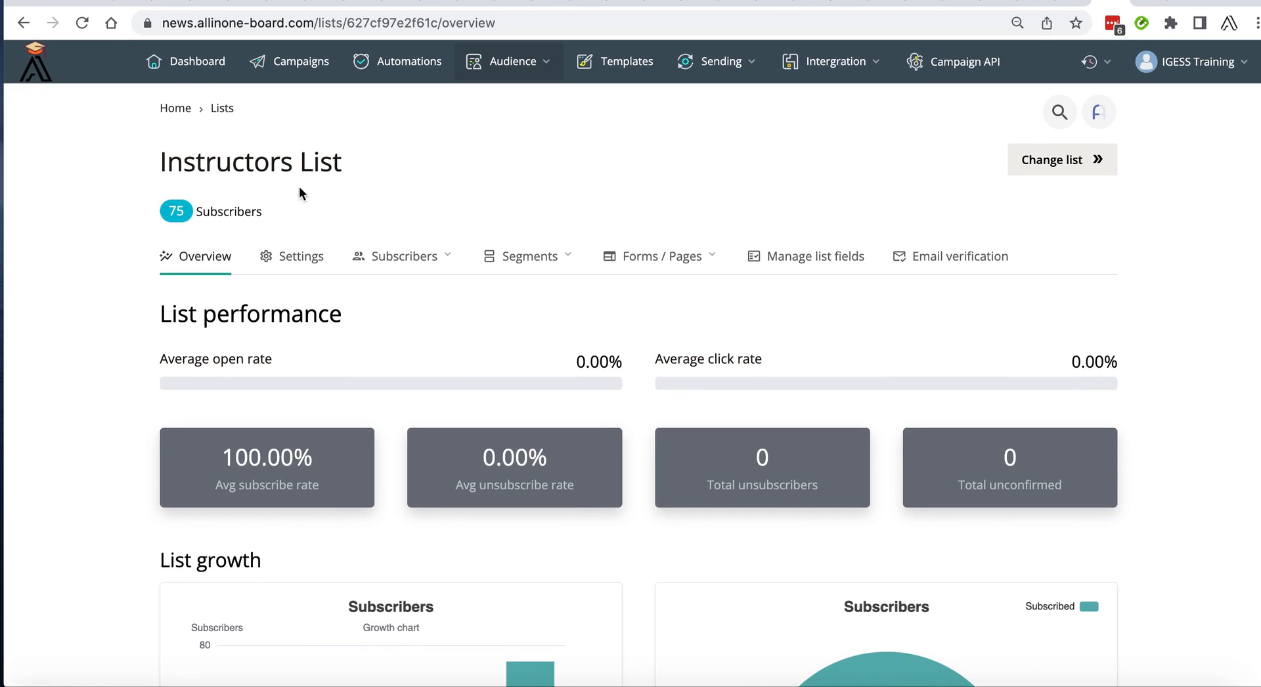
Step: Open the account dashboard and review the credits used, the subscriber growth chart and the activity log
click(194, 68)
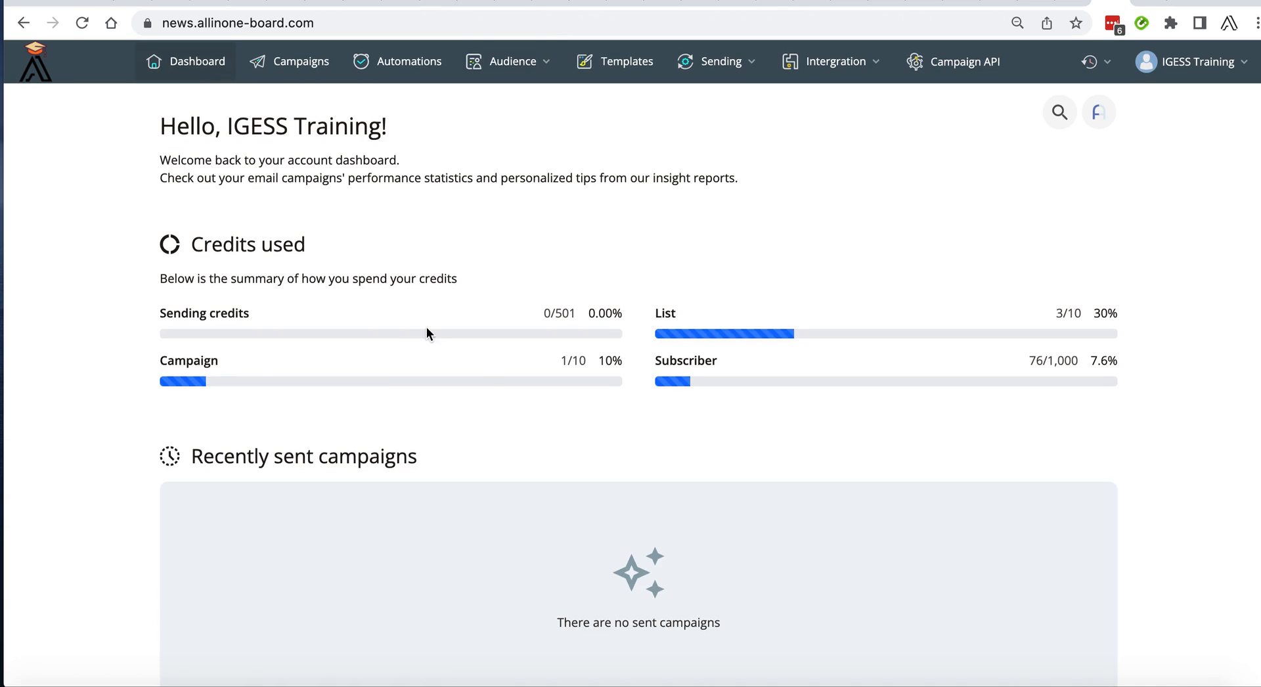
drag(1030, 361, 1043, 357)
drag(1055, 313, 1064, 313)
scroll(659, 473, down, 10)
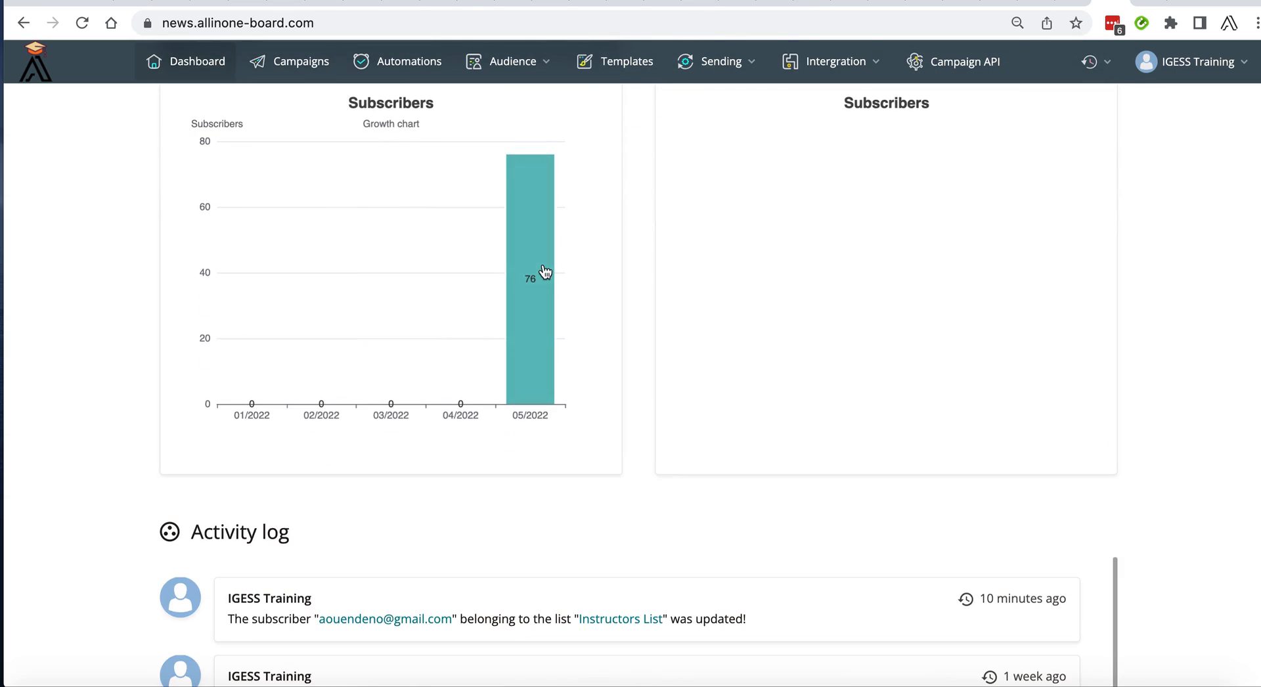
scroll(543, 274, down, 3)
scroll(537, 402, down, 2)
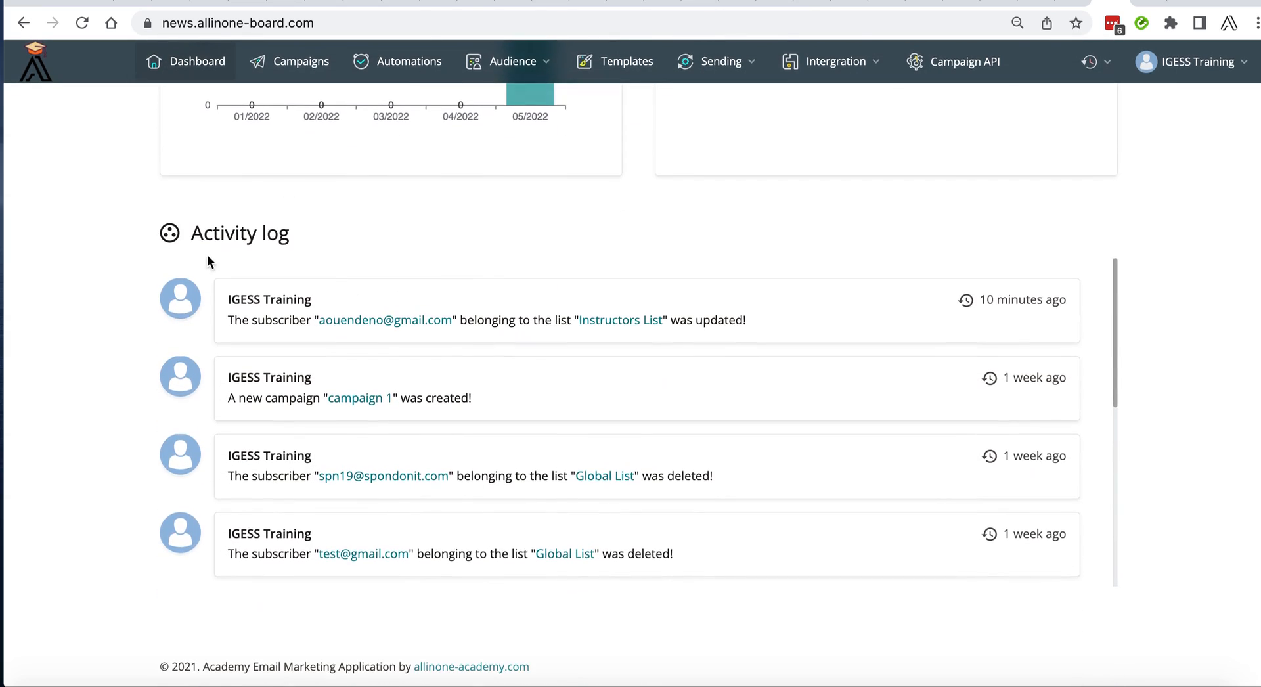
drag(186, 234, 304, 231)
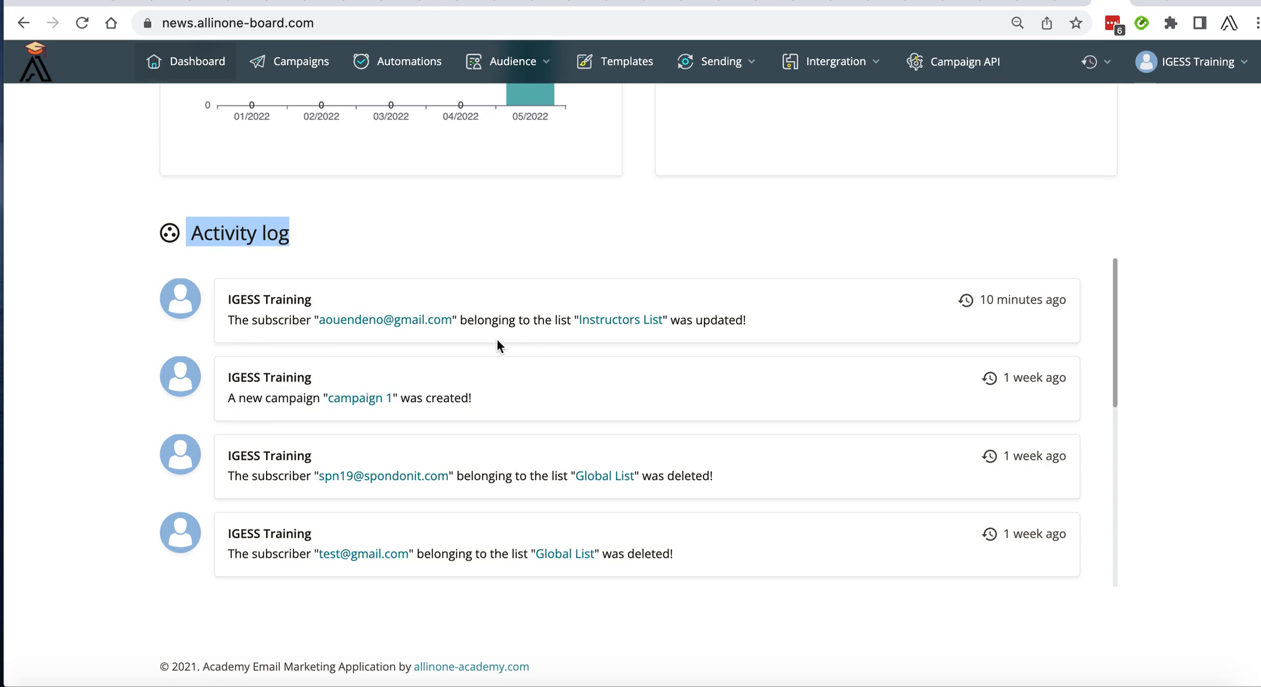
scroll(466, 373, up, 15)
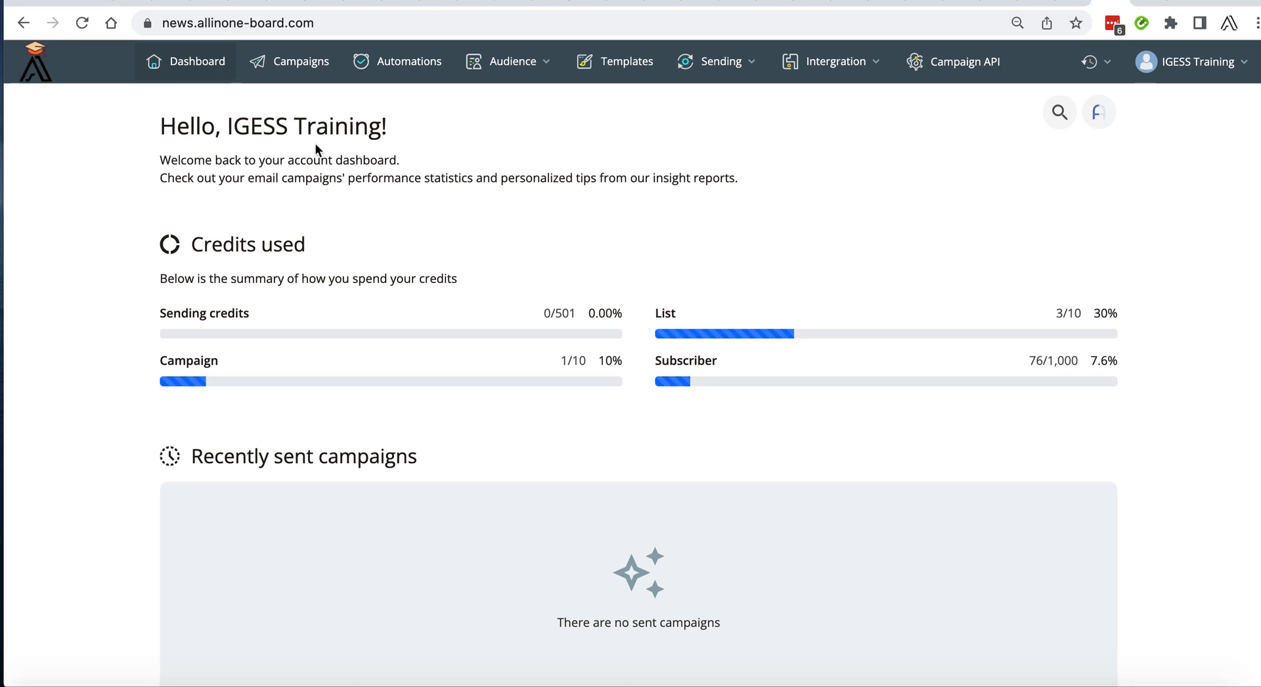
Step: Cycle the interface theme through light and dark modes, ending on the light theme
click(1097, 115)
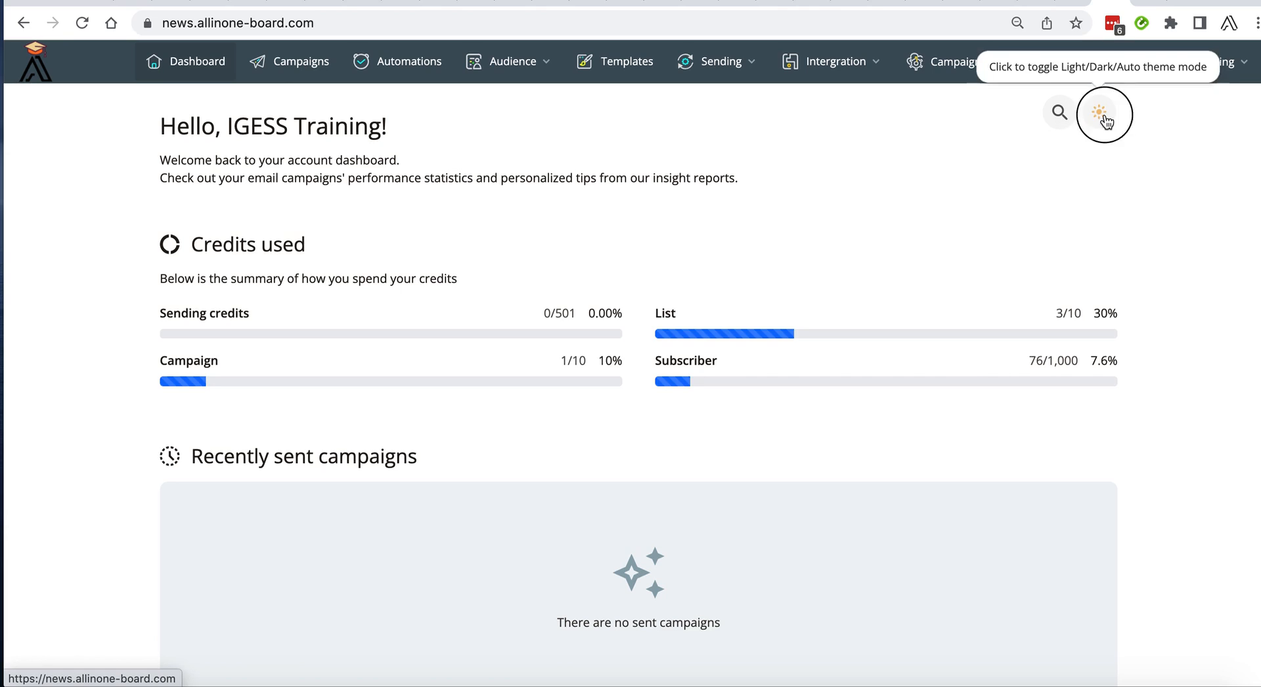
click(1099, 114)
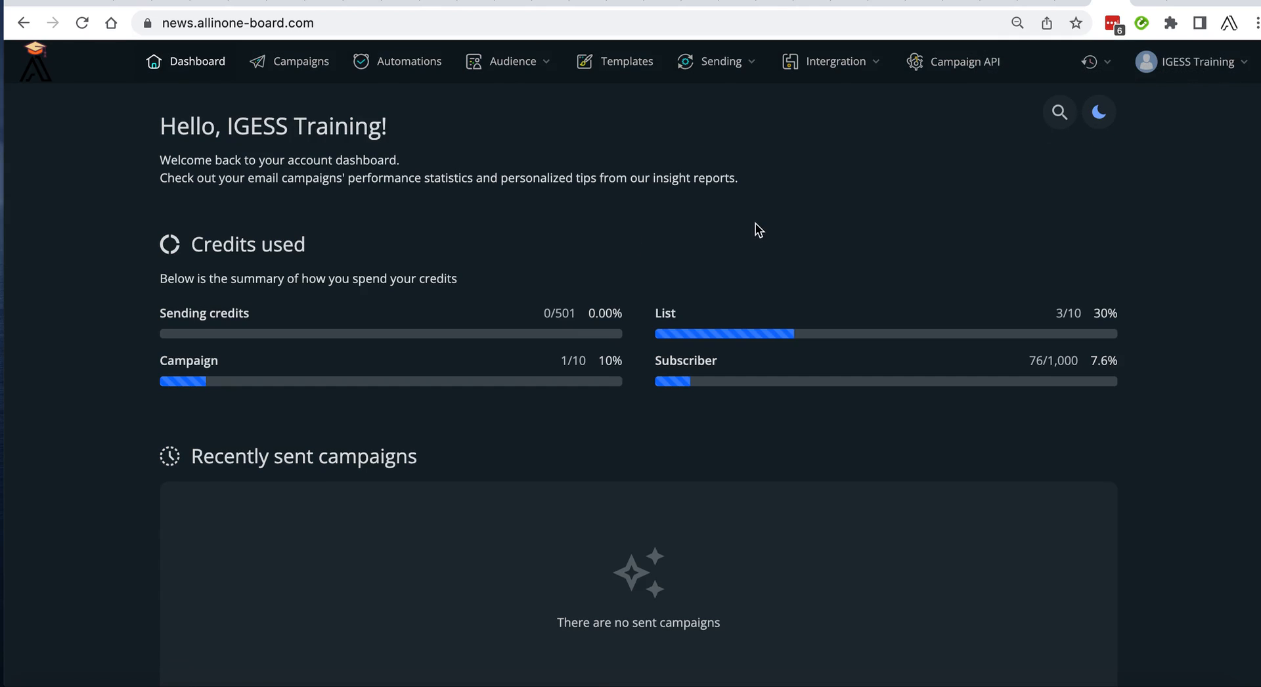
drag(738, 179, 168, 167)
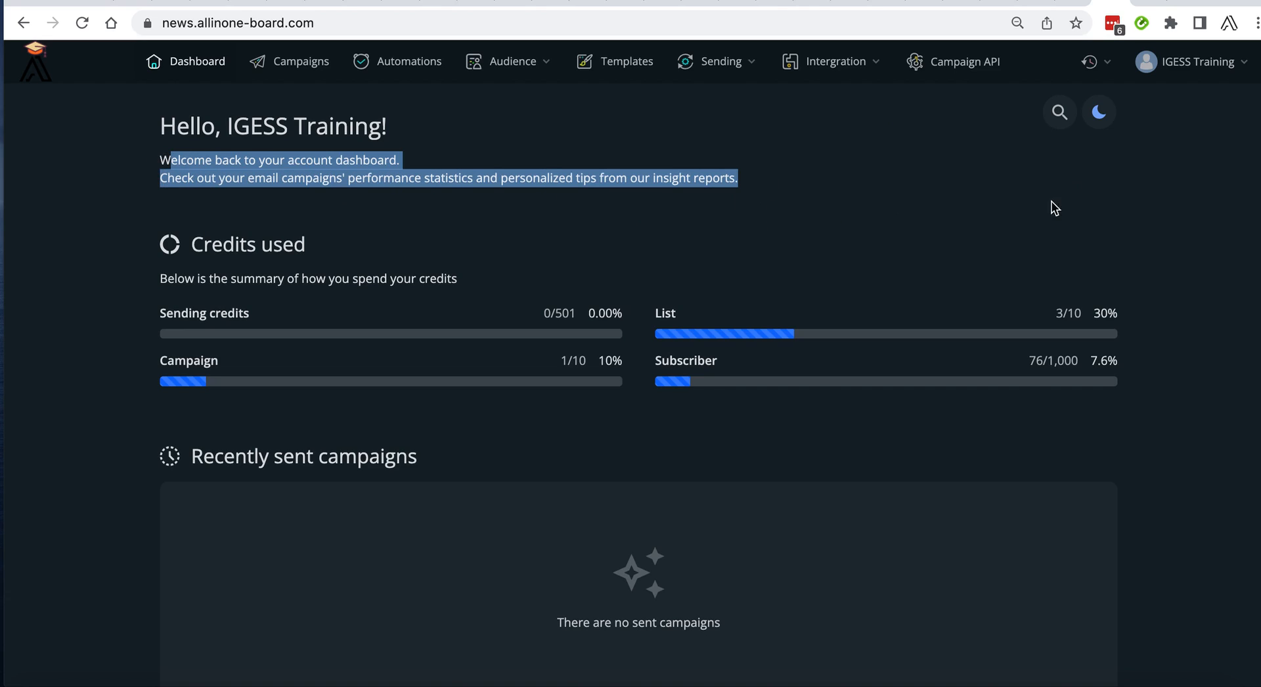
click(1096, 113)
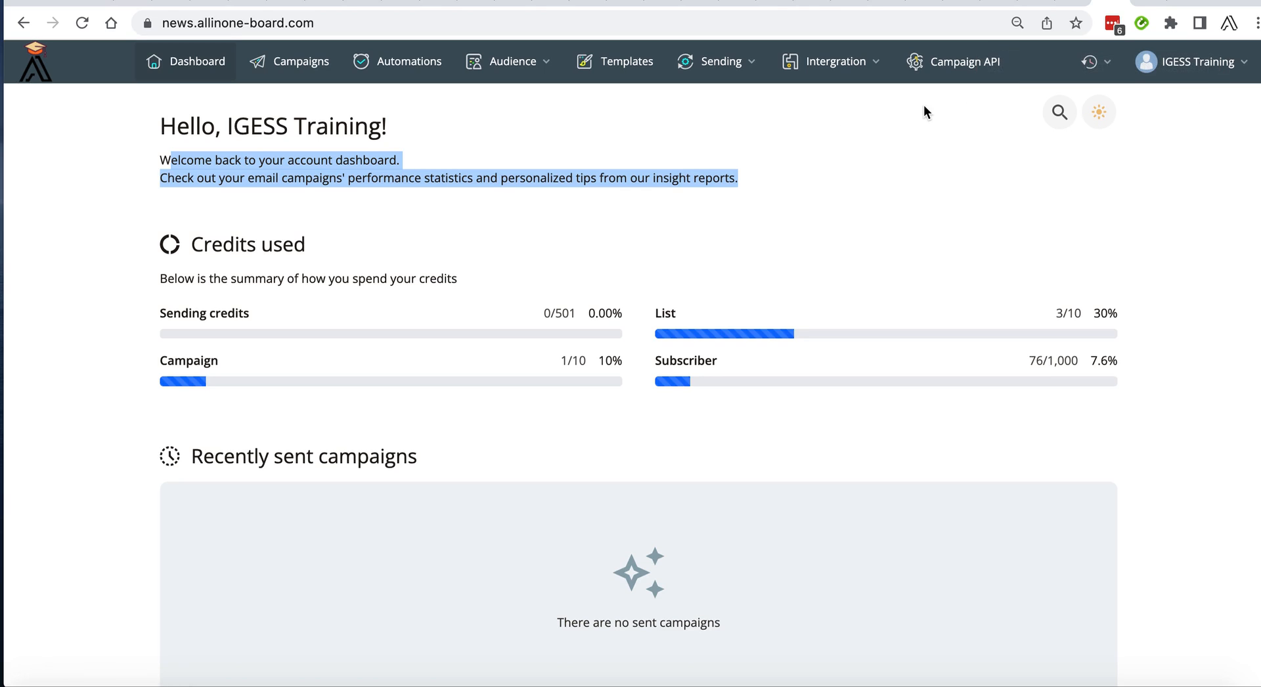
Step: Search the whole account for "instructor", then close the search
click(1062, 113)
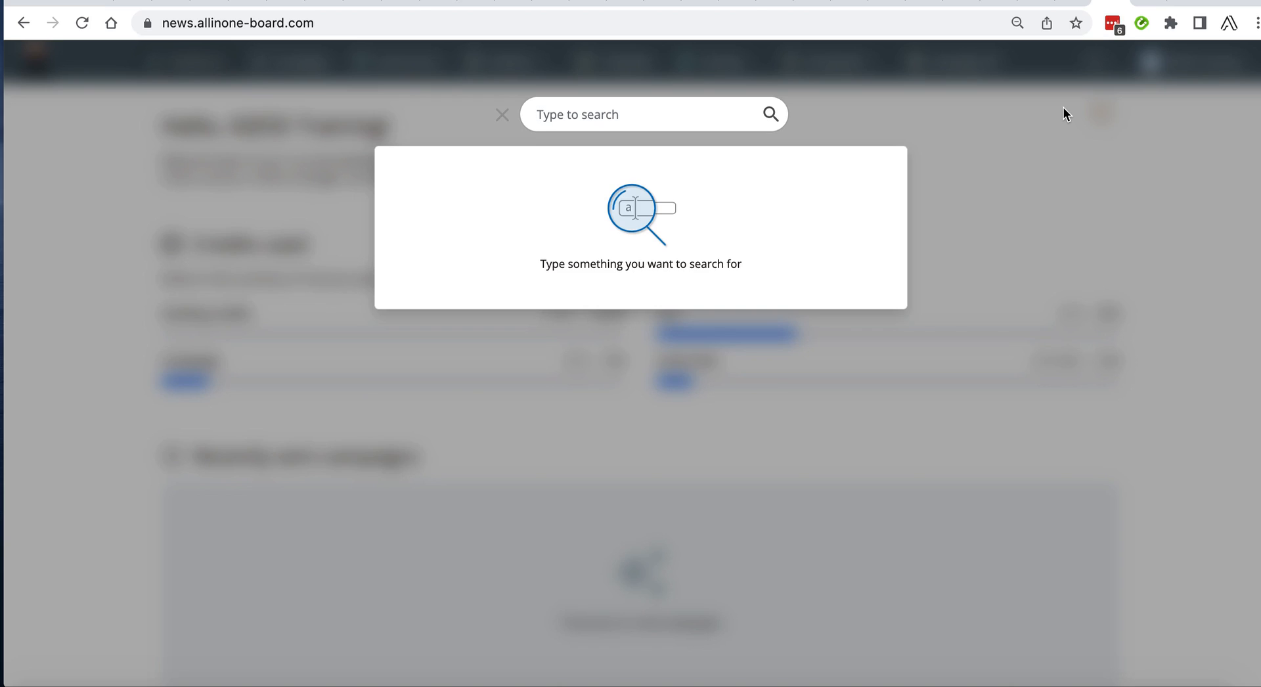
text(instructor)
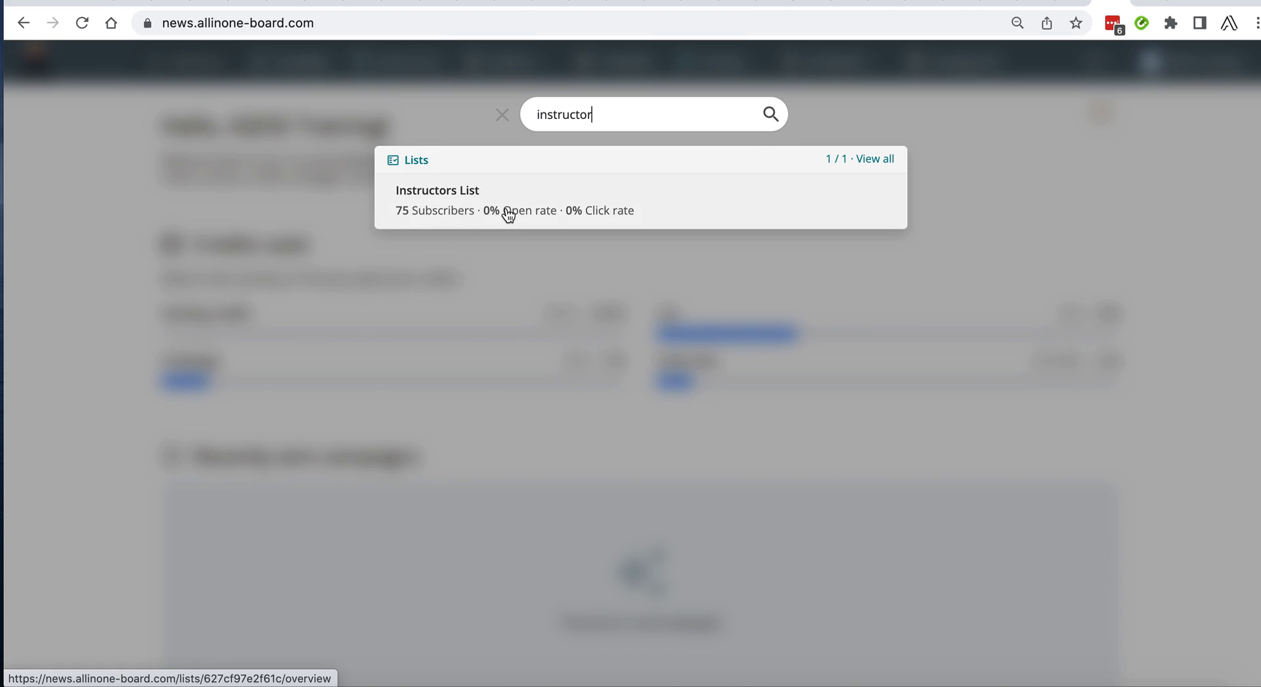
click(503, 115)
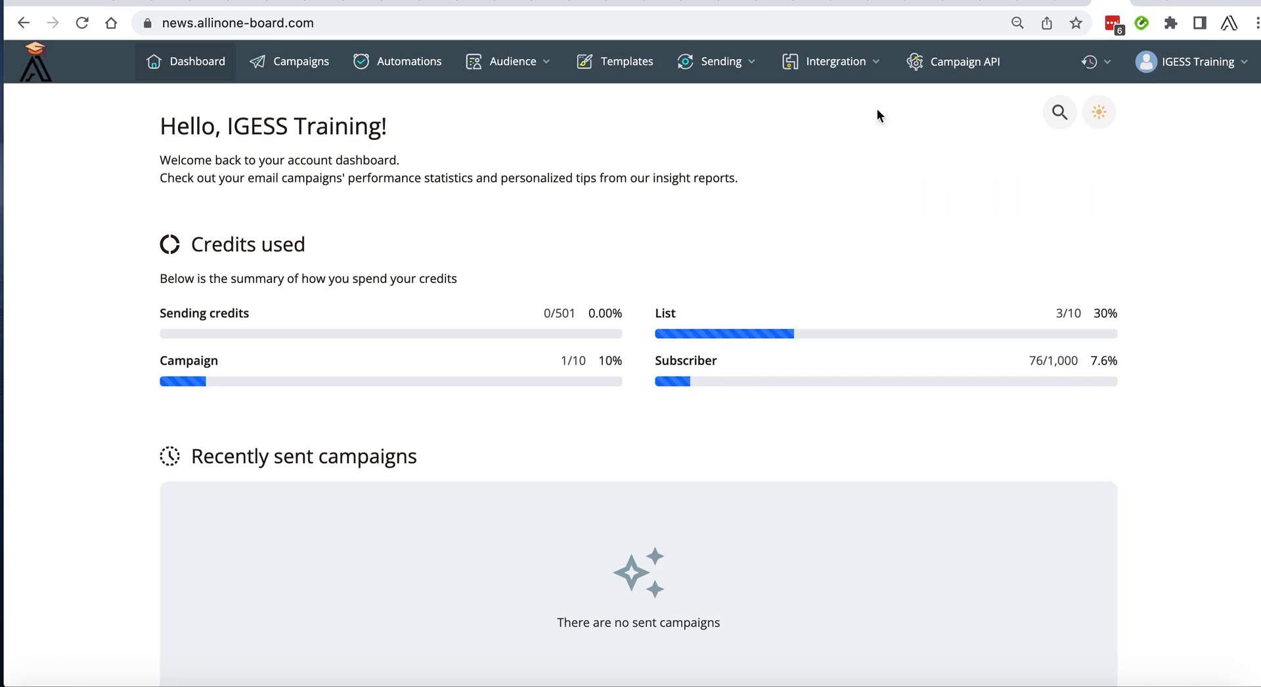
Step: Open the account's credits used summary, review the list, campaign, subscriber and sending domain usage, and close it
click(1196, 63)
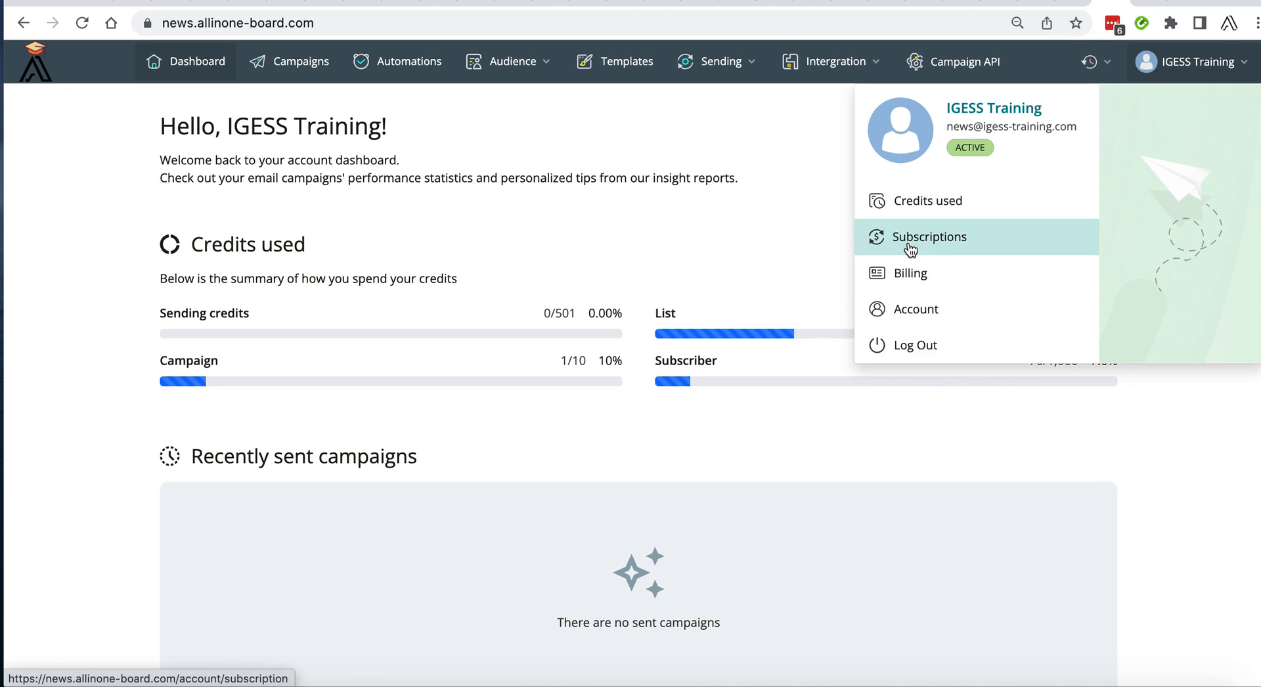
click(911, 199)
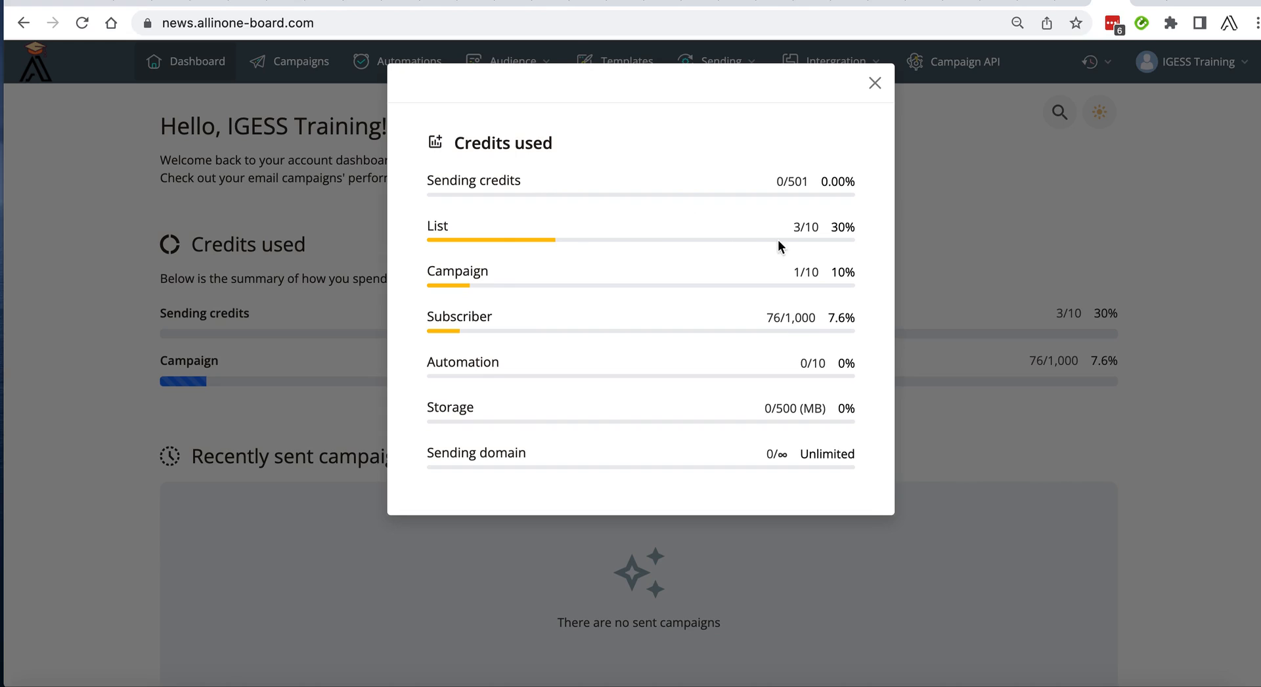
double_click(820, 227)
mouse_move(813, 273)
mouse_down()
mouse_move(824, 273)
mouse_move(789, 272)
mouse_up()
double_click(770, 318)
drag(836, 317, 849, 315)
drag(797, 456, 857, 453)
click(870, 84)
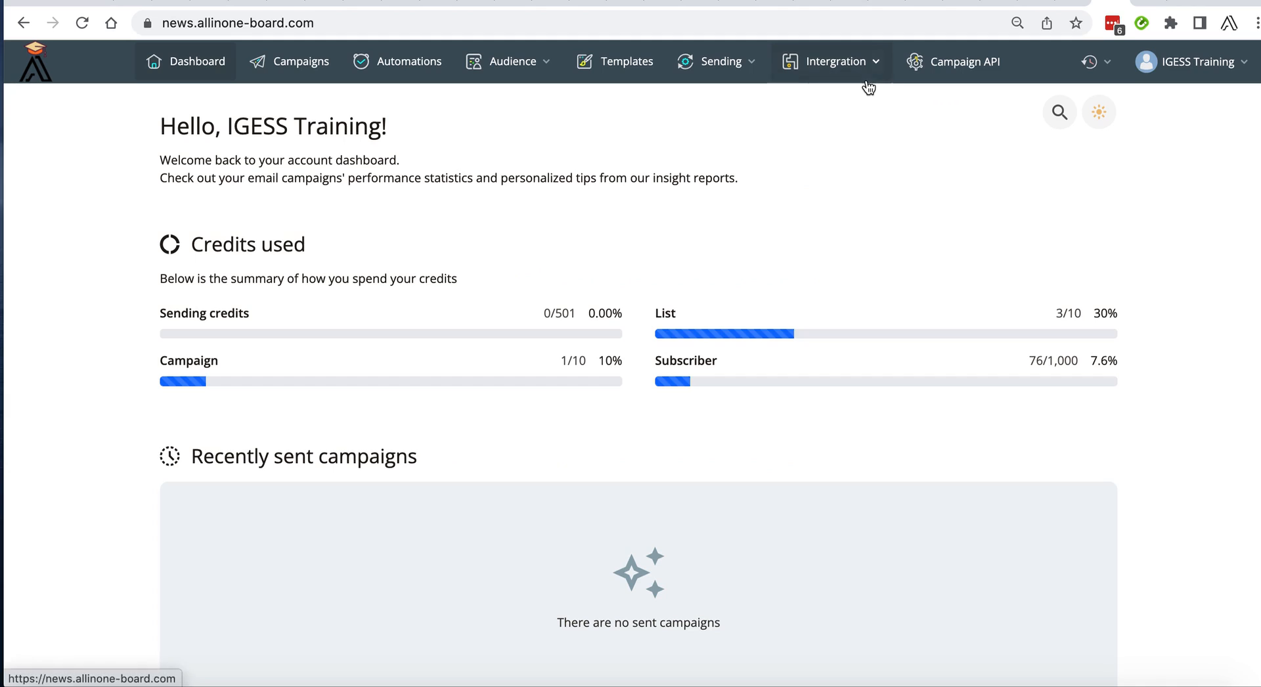
Step: Open the account's subscription page and check the current plan, renewal invoice and next billing date
click(1204, 64)
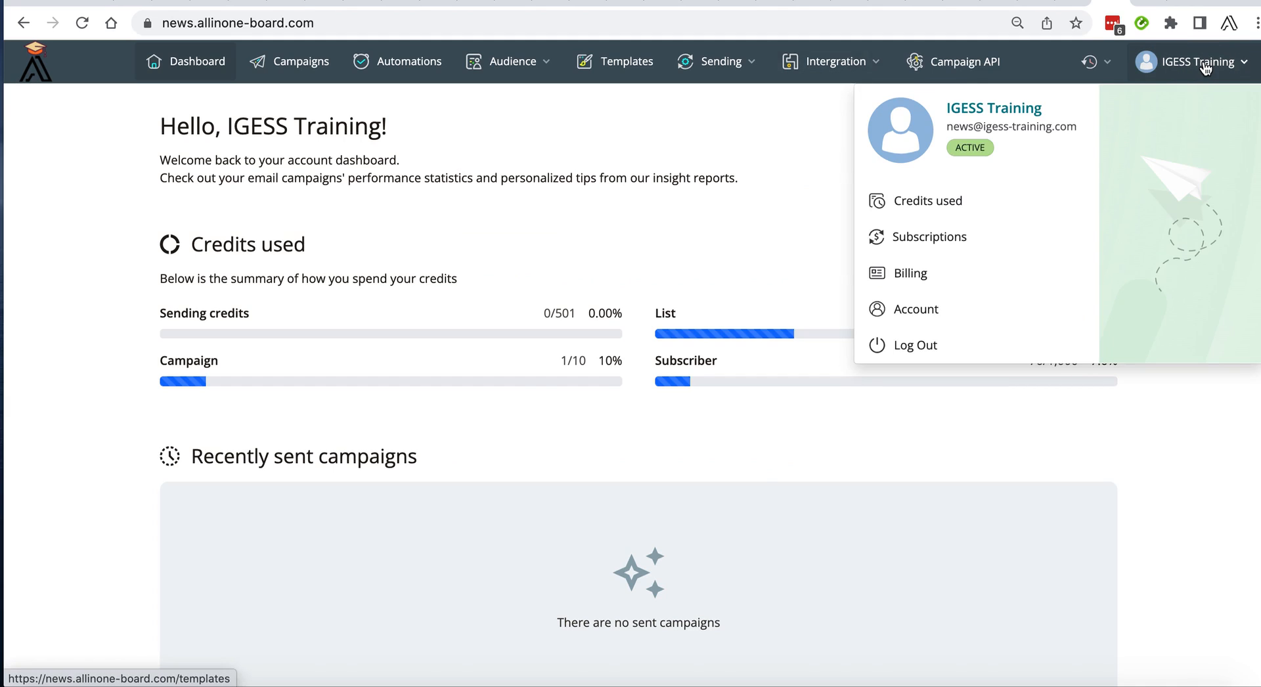
click(928, 238)
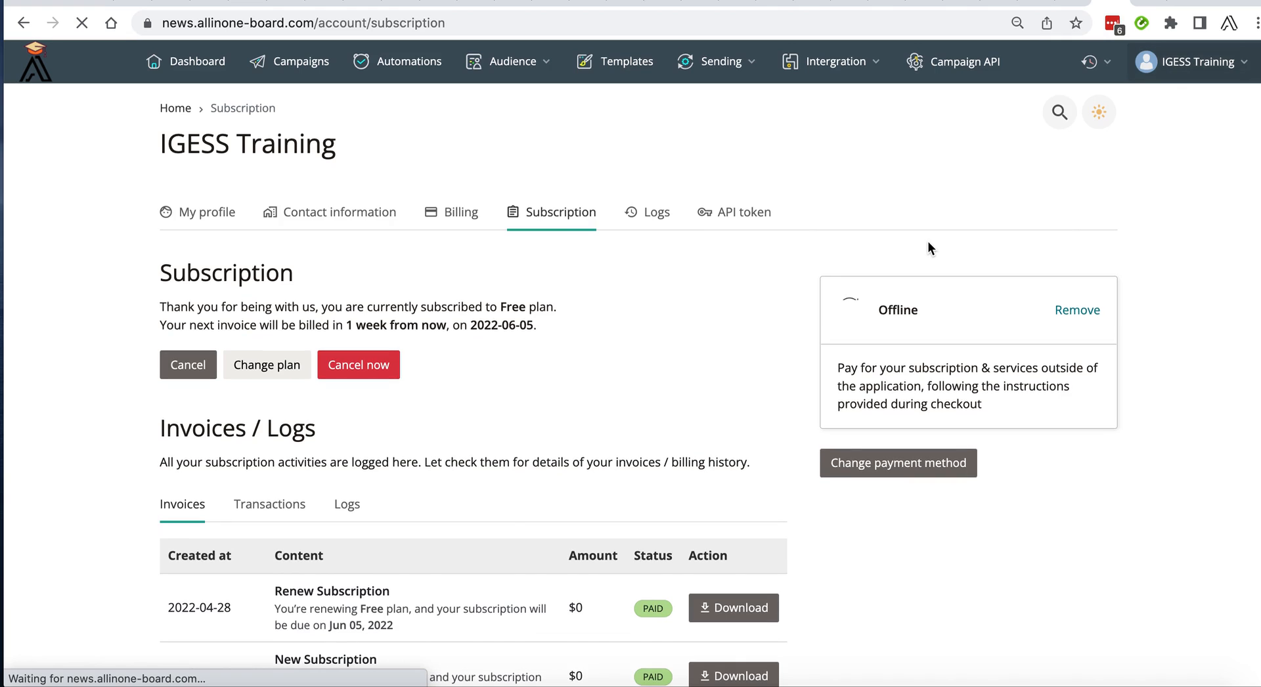
scroll(590, 396, down, 3)
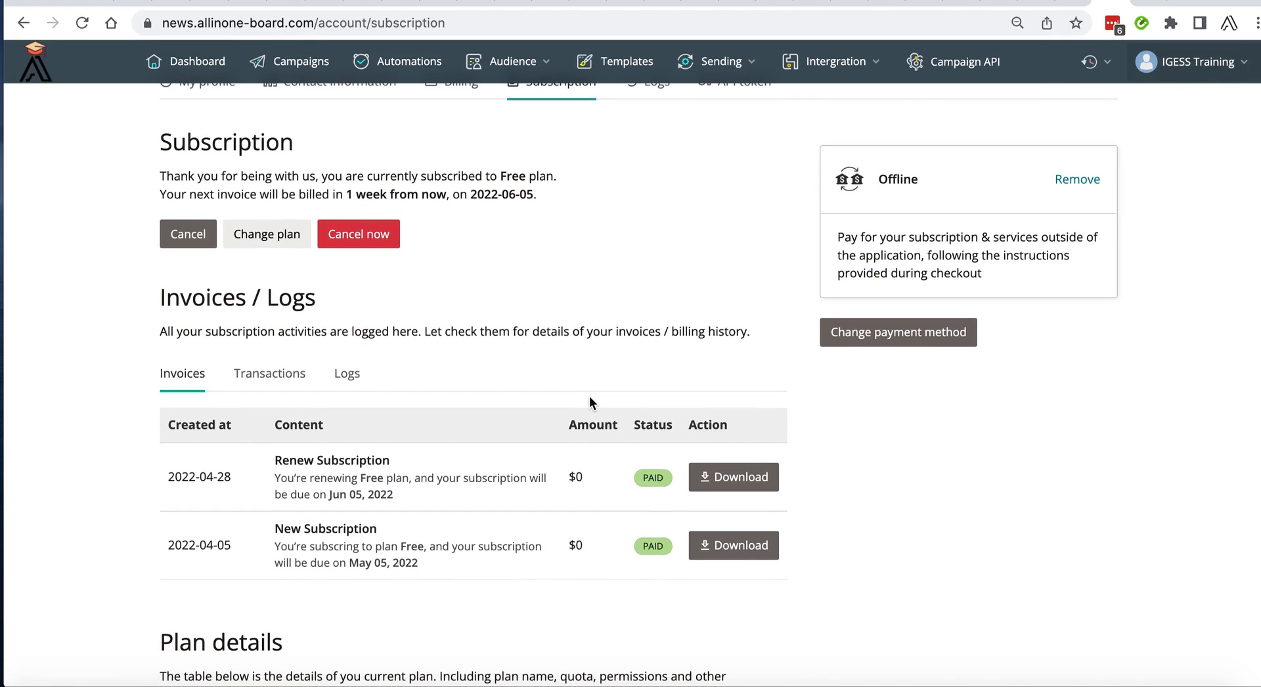
drag(359, 478, 405, 477)
scroll(405, 483, up, 3)
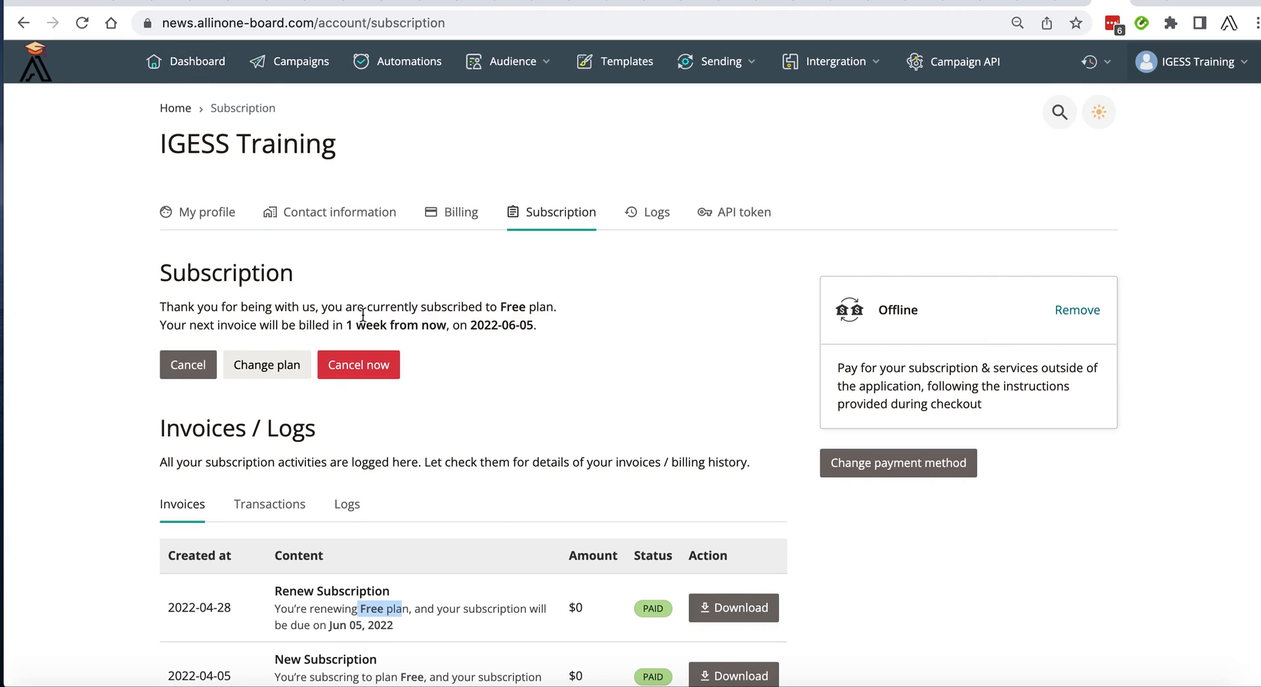
drag(497, 307, 569, 307)
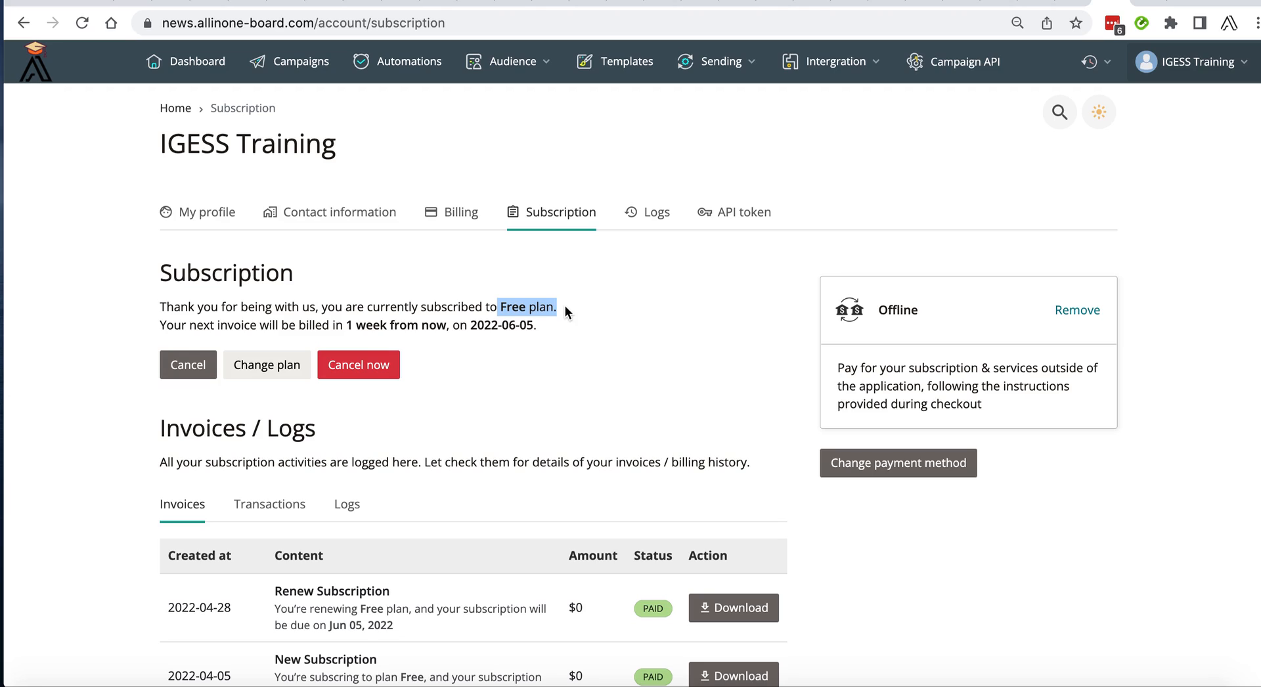
drag(189, 307, 455, 320)
click(537, 324)
drag(536, 322, 477, 329)
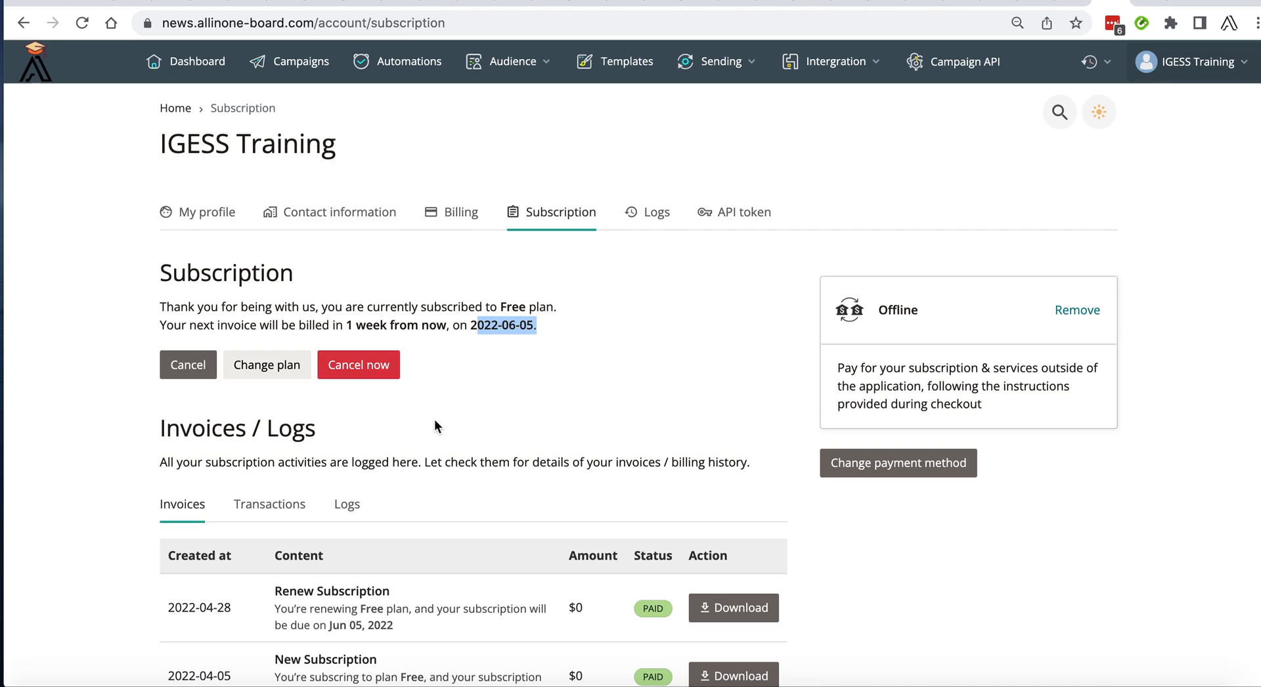
Step: Review the plan name, price and sending credits in the subscription's plan details
scroll(432, 424, down, 5)
scroll(432, 424, down, 1)
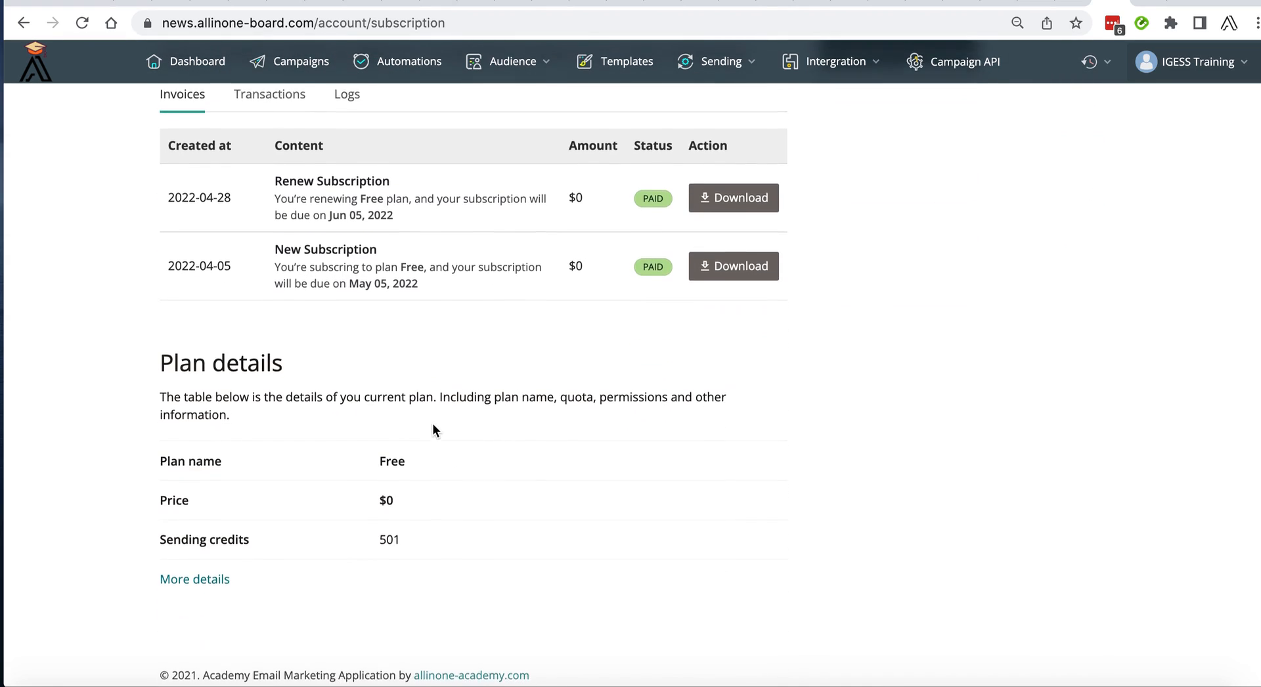
drag(188, 453, 406, 453)
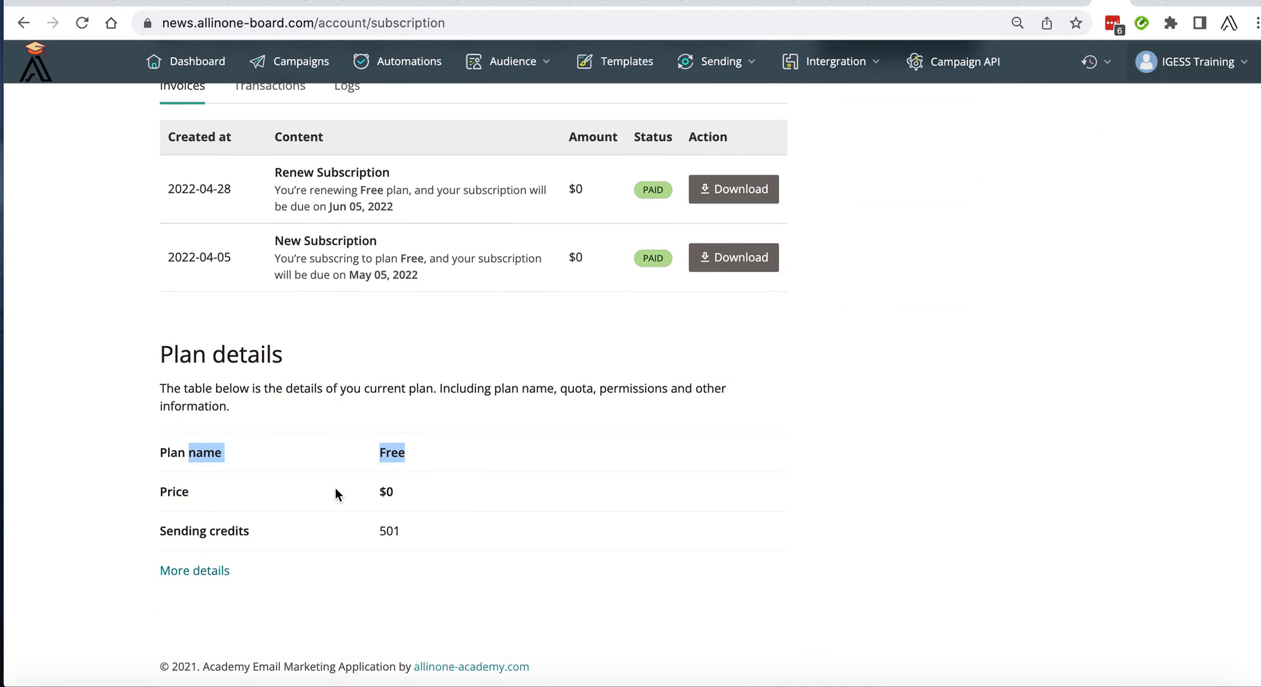
drag(376, 492, 439, 494)
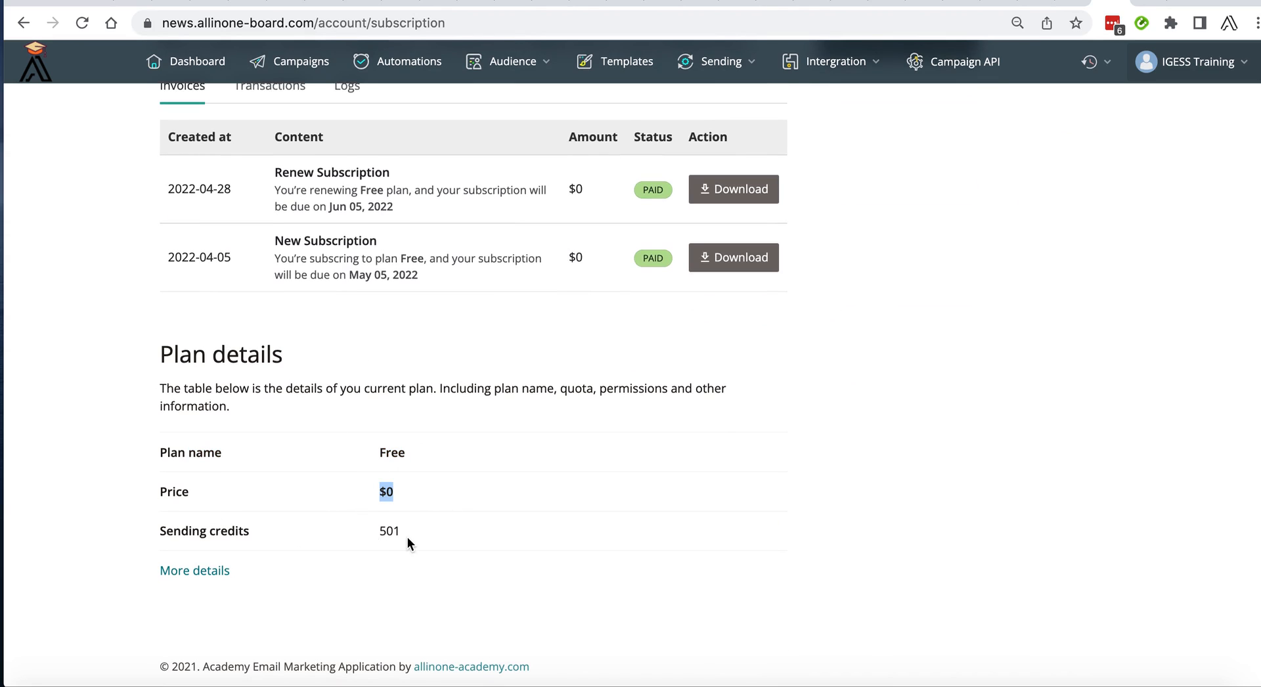
scroll(408, 538, up, 6)
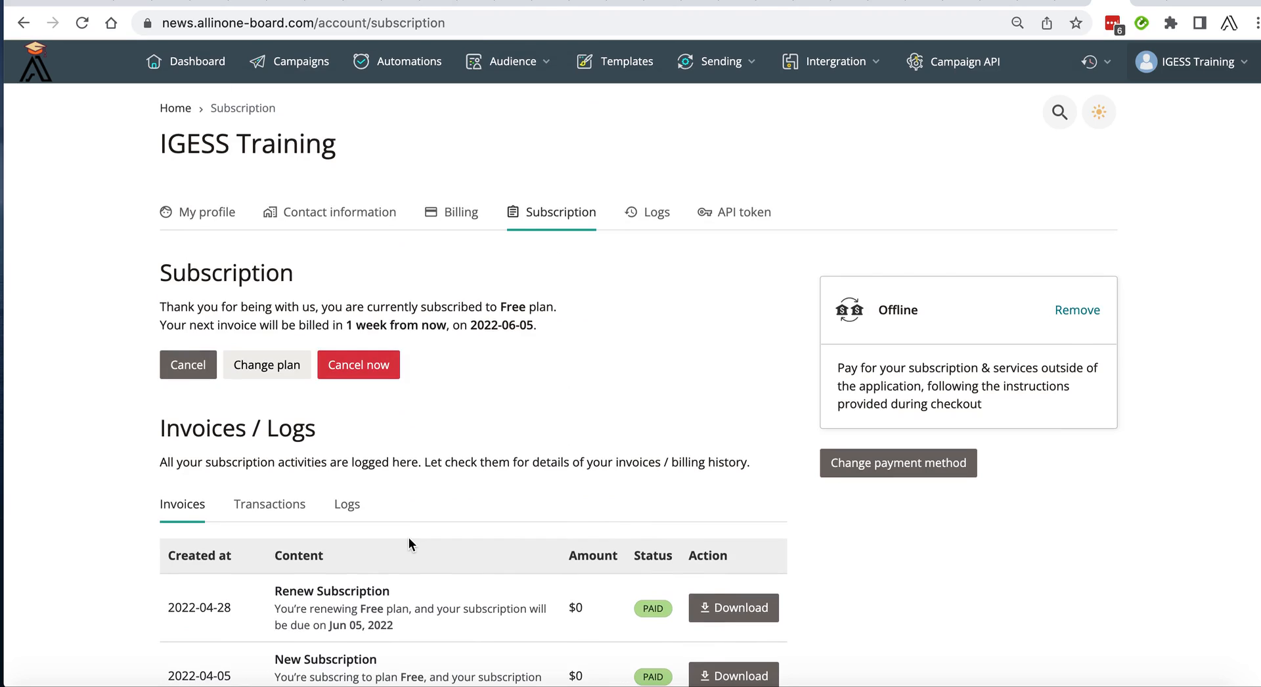
Step: Open the plan change options, compare the Essentials and Standard plans, and close without selecting one
click(269, 364)
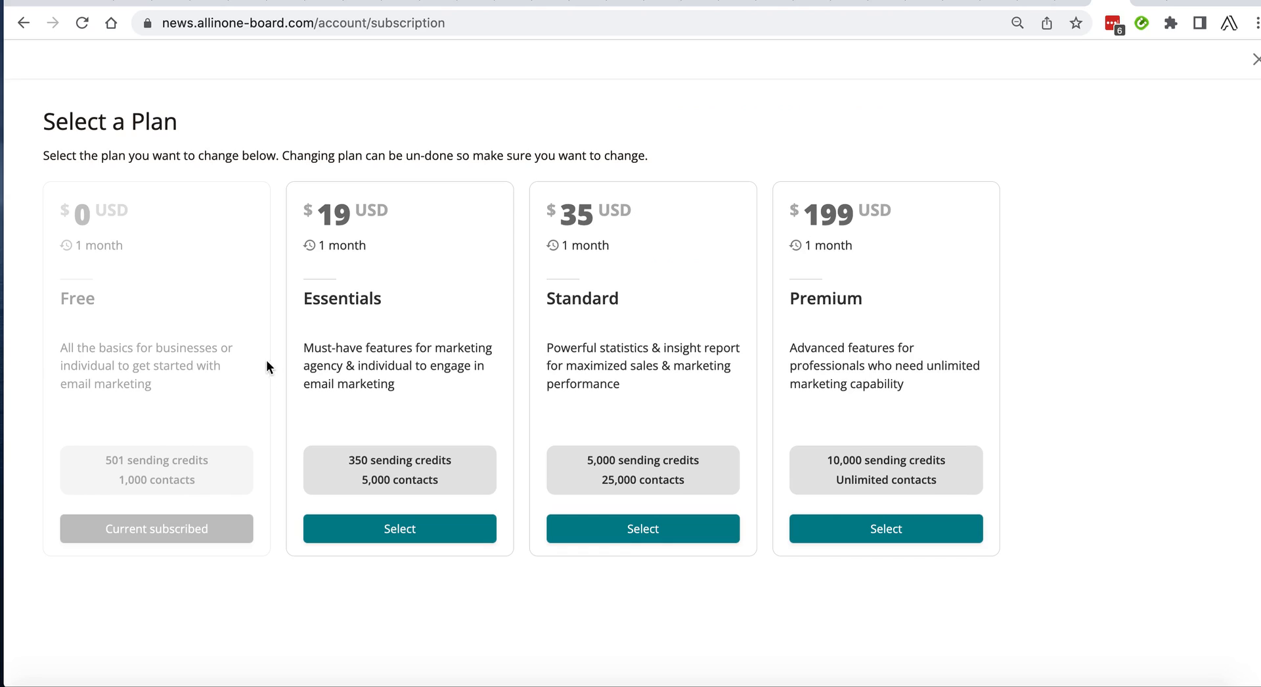
drag(303, 307, 385, 297)
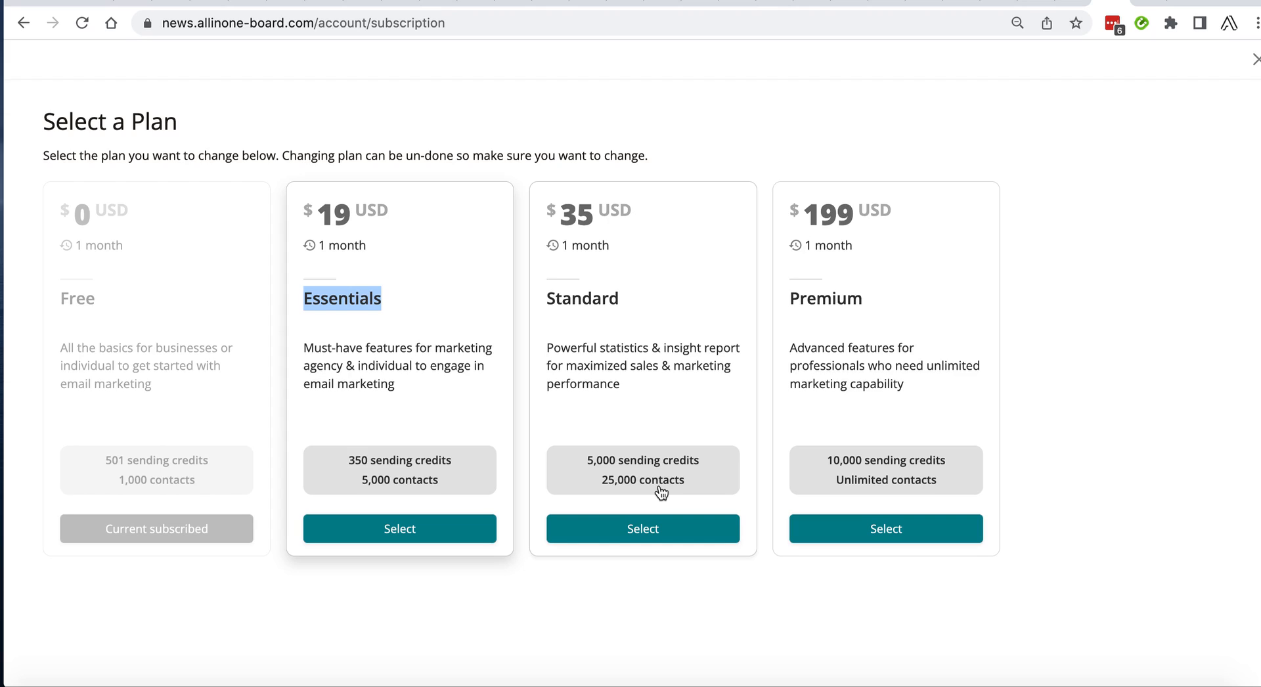
drag(549, 299, 618, 303)
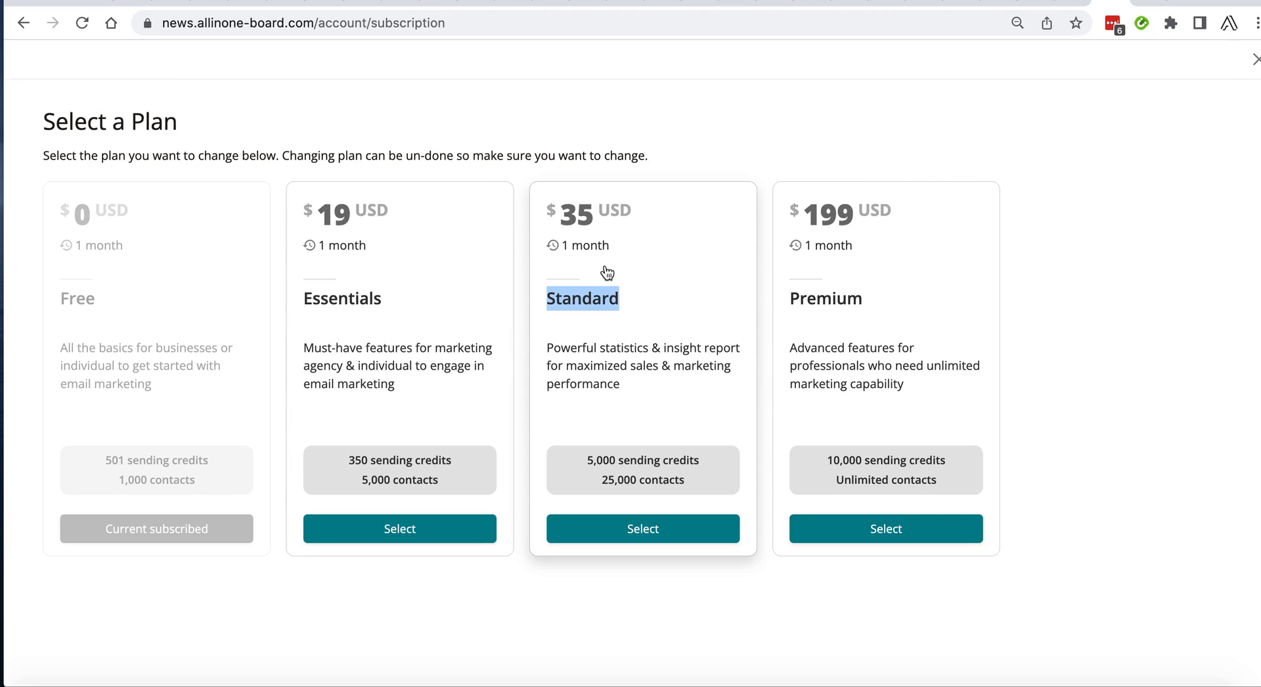
click(1254, 59)
Step: Review the subscription's transactions and activity logs, checking the date of the Free plan renewal entry
scroll(470, 324, down, 2)
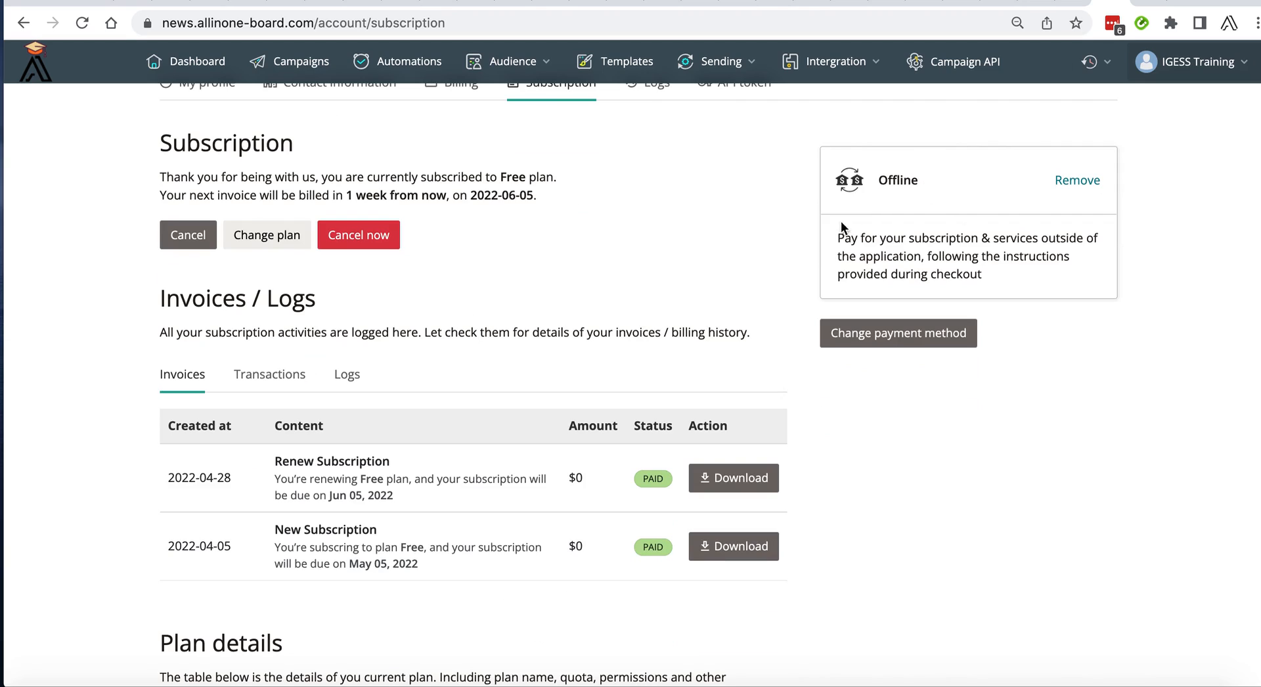
scroll(499, 413, down, 3)
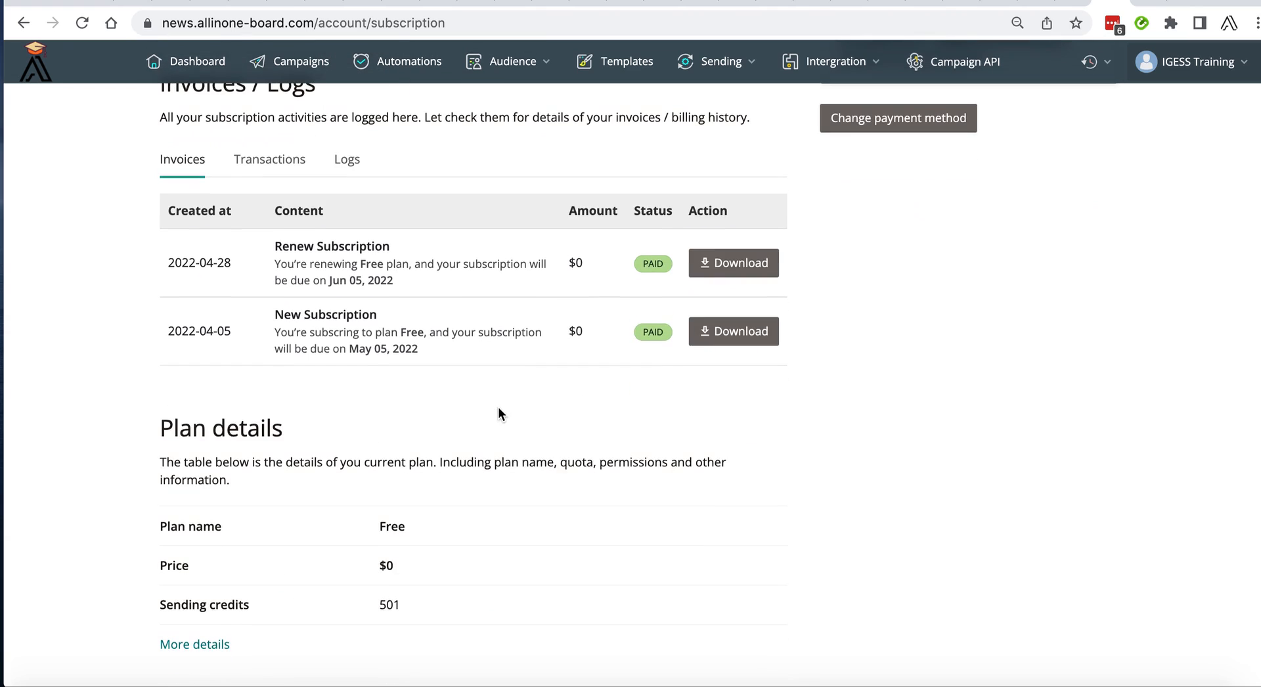
scroll(498, 414, up, 2)
click(275, 268)
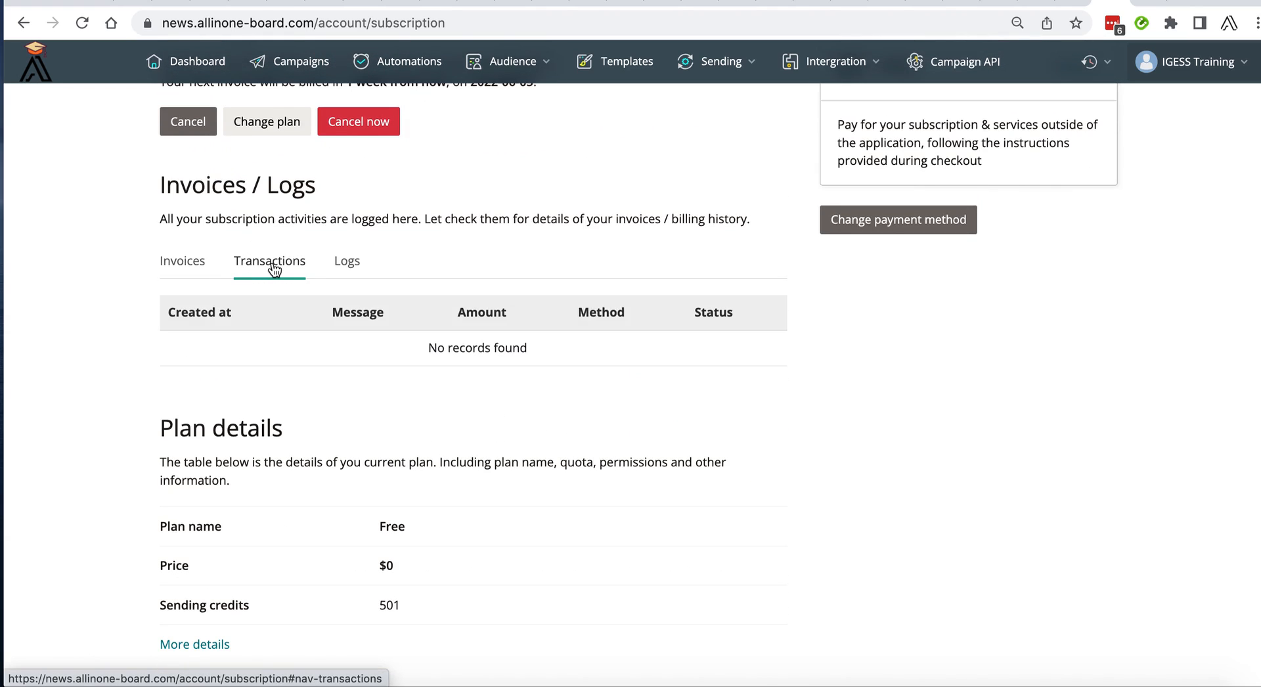
click(347, 268)
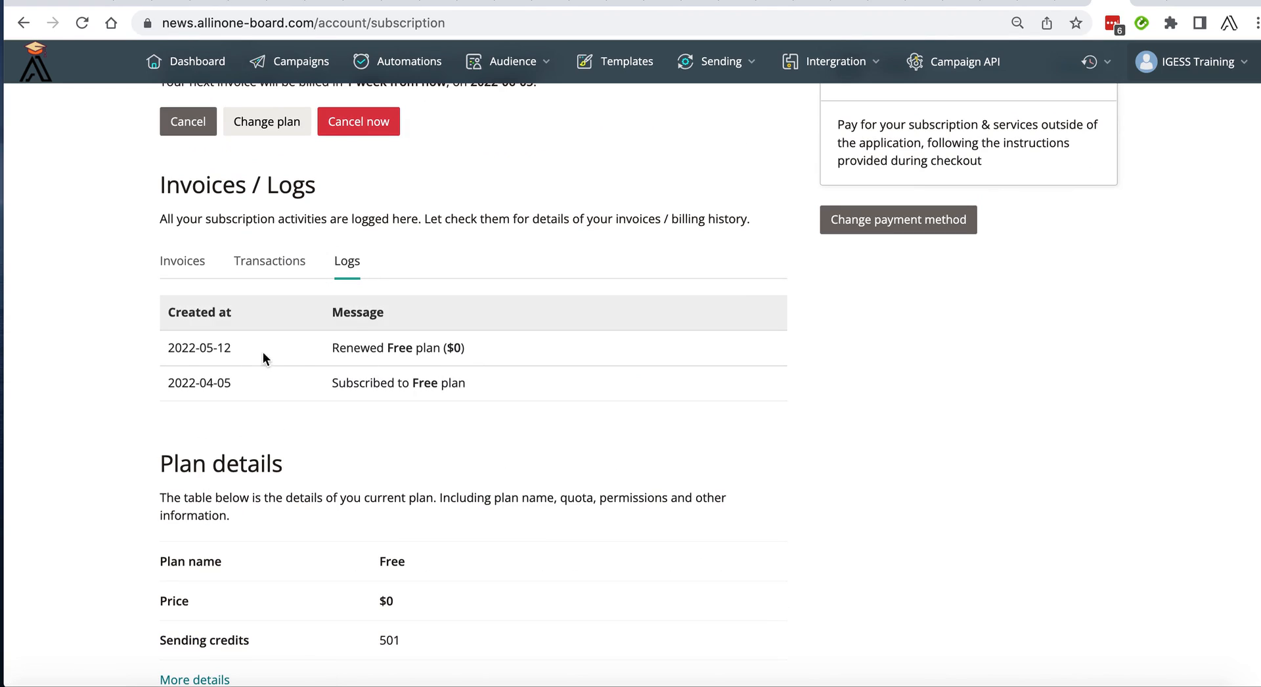
drag(227, 348, 194, 343)
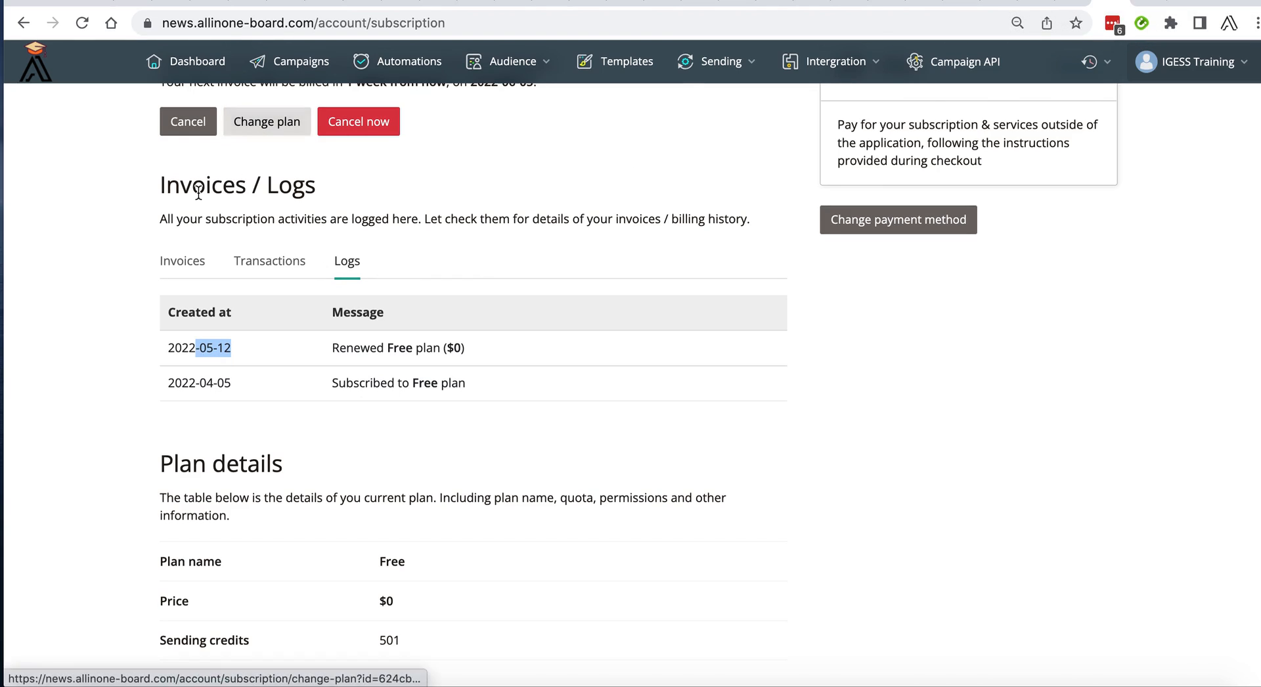
Step: Download the Renew Subscription invoice dated 2022-04-28 to the Downloads folder and open the saved PDF
click(176, 266)
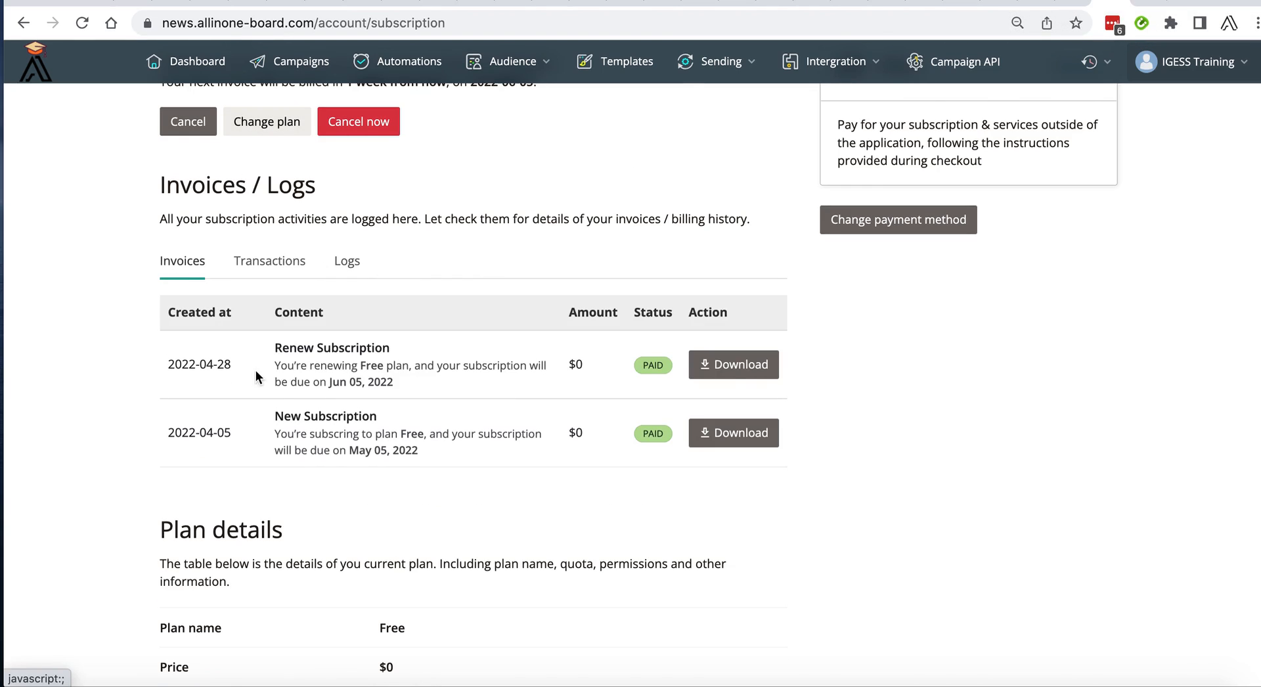
click(740, 371)
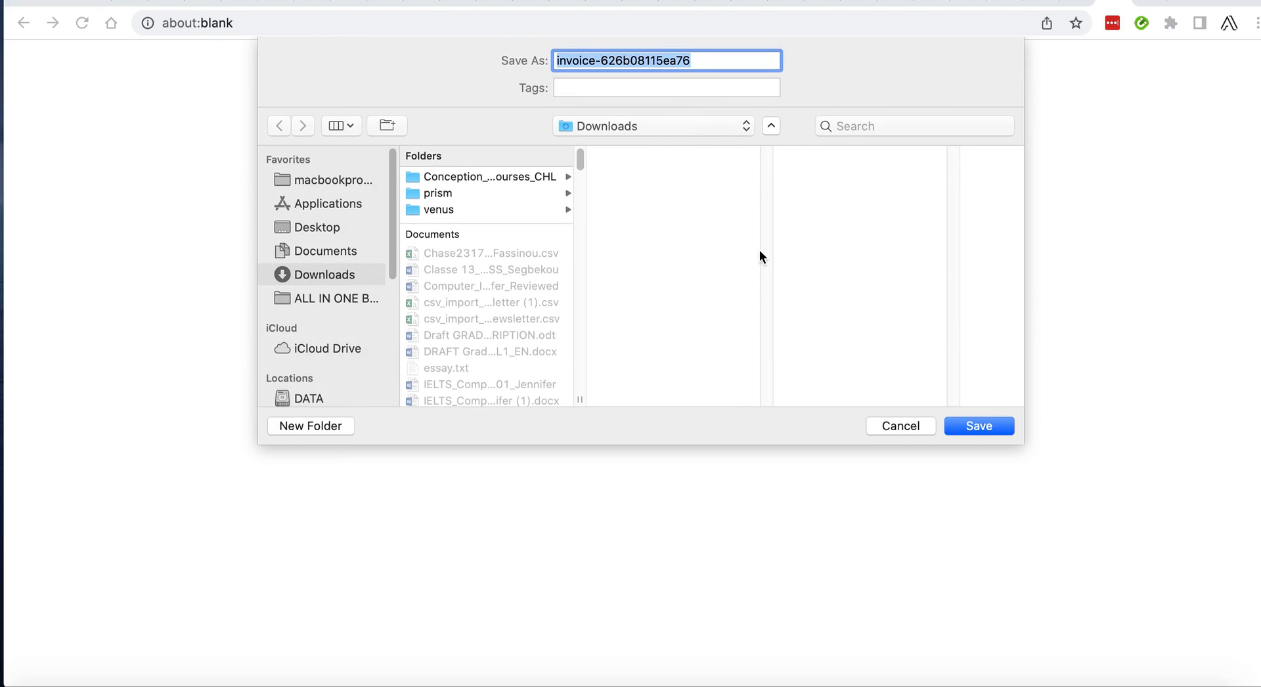
click(968, 423)
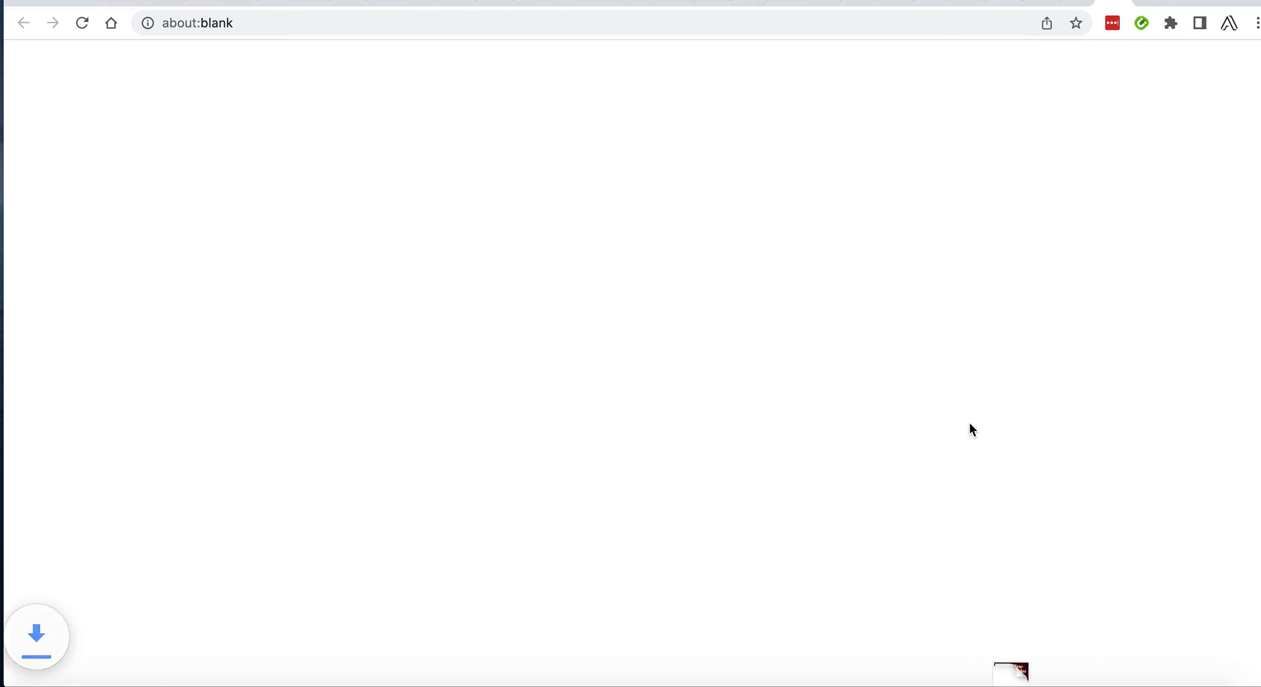
click(1015, 680)
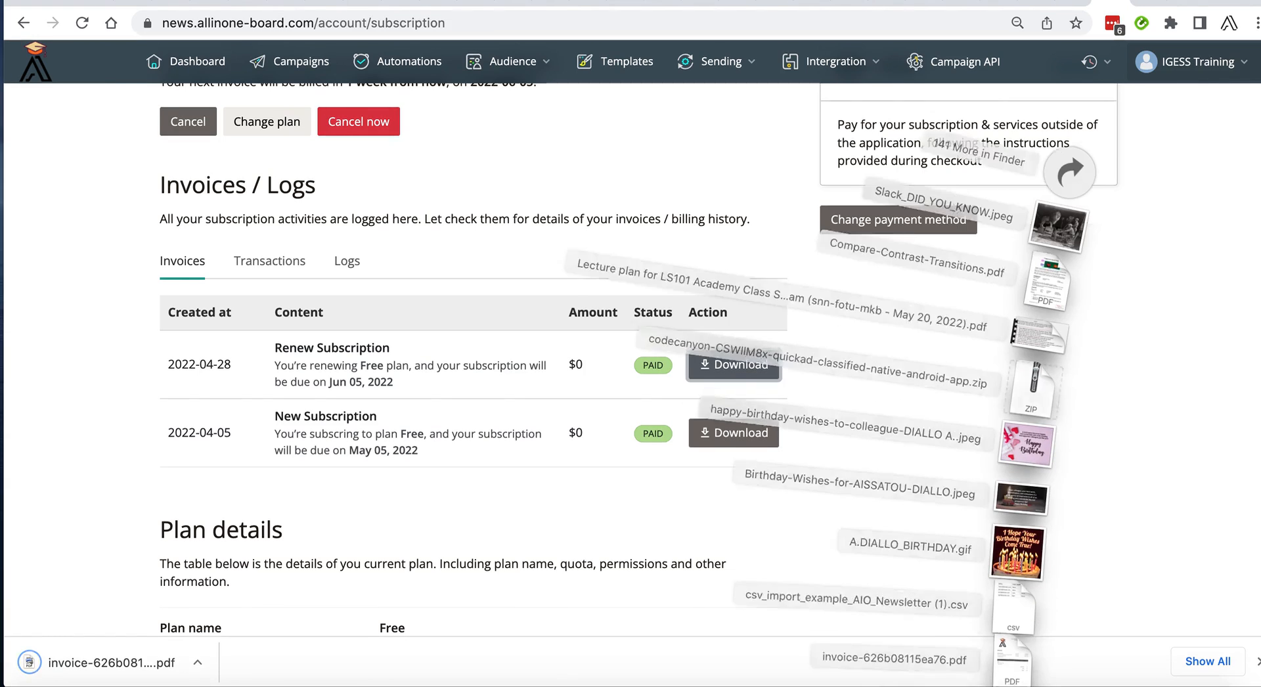
click(1032, 670)
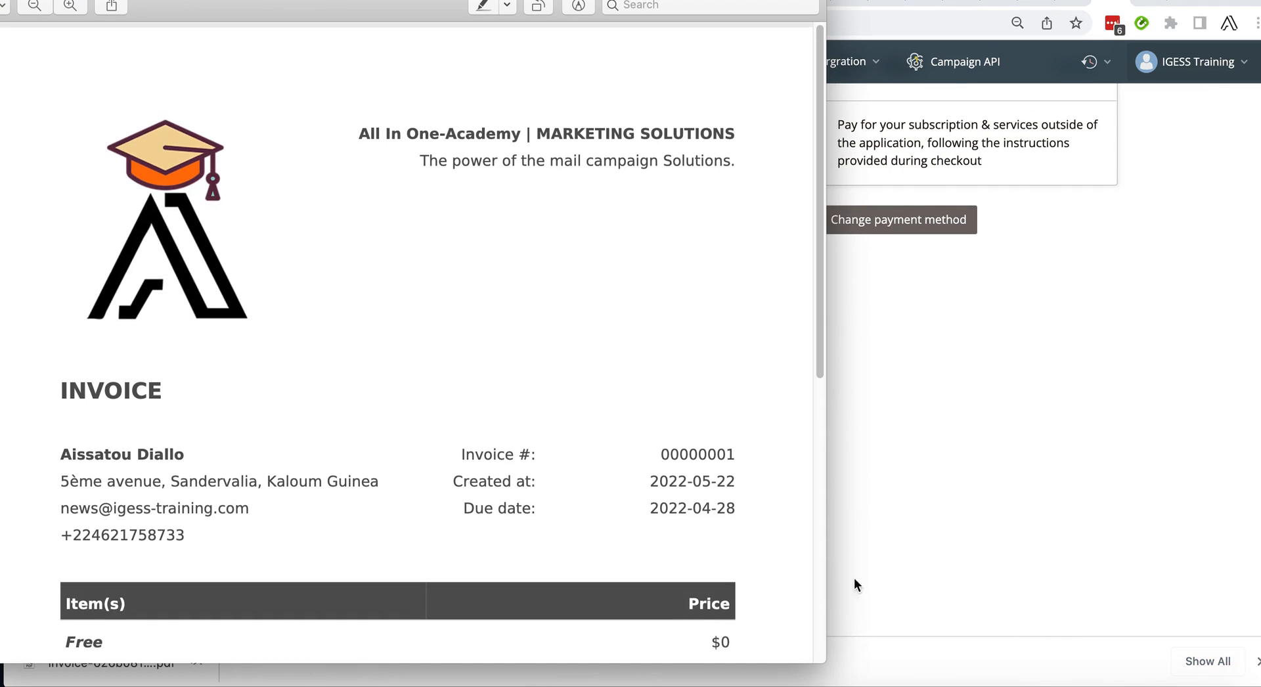
Step: Review the invoice's issuer, billing contact details and creation date
drag(370, 134, 496, 133)
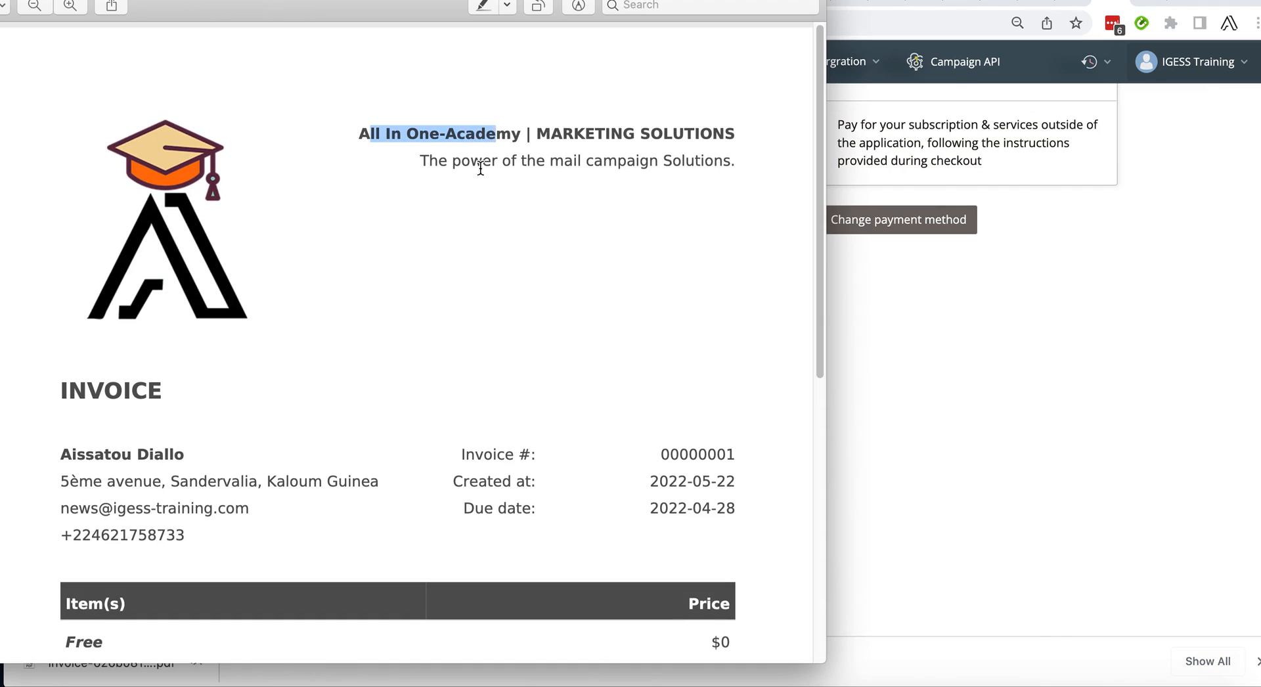
scroll(435, 270, down, 1)
scroll(434, 270, down, 3)
drag(61, 318, 306, 344)
scroll(348, 352, down, 1)
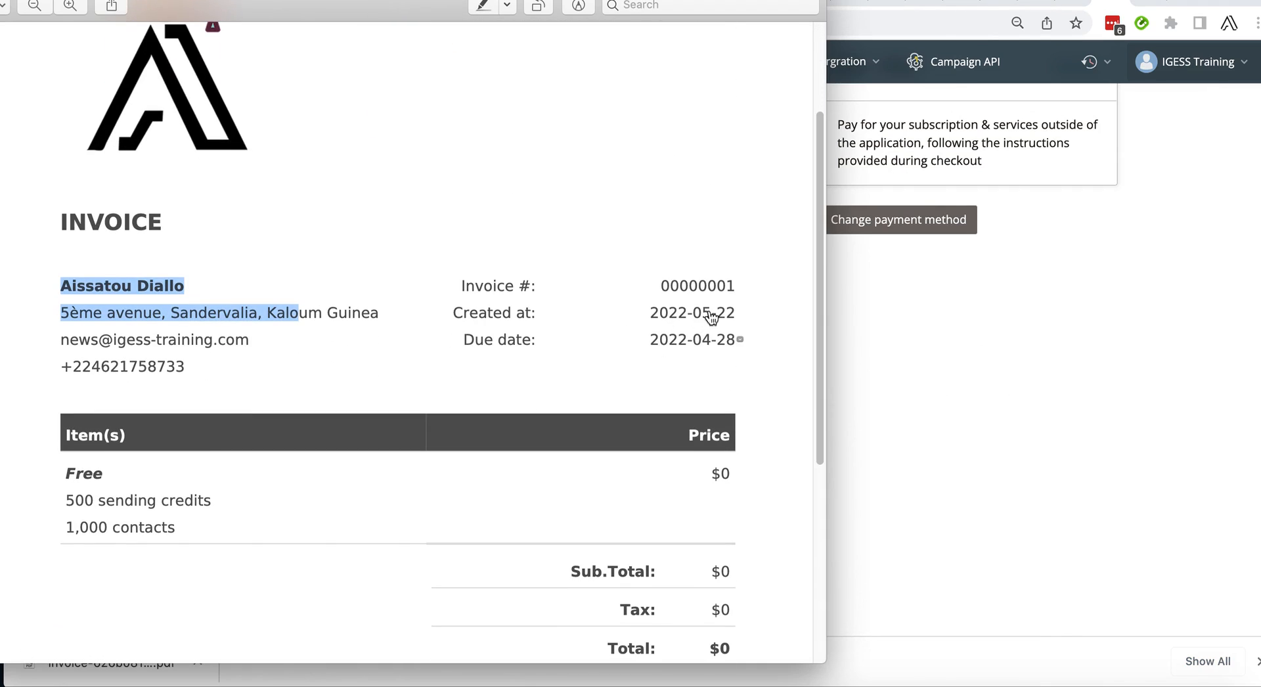
drag(754, 315, 614, 315)
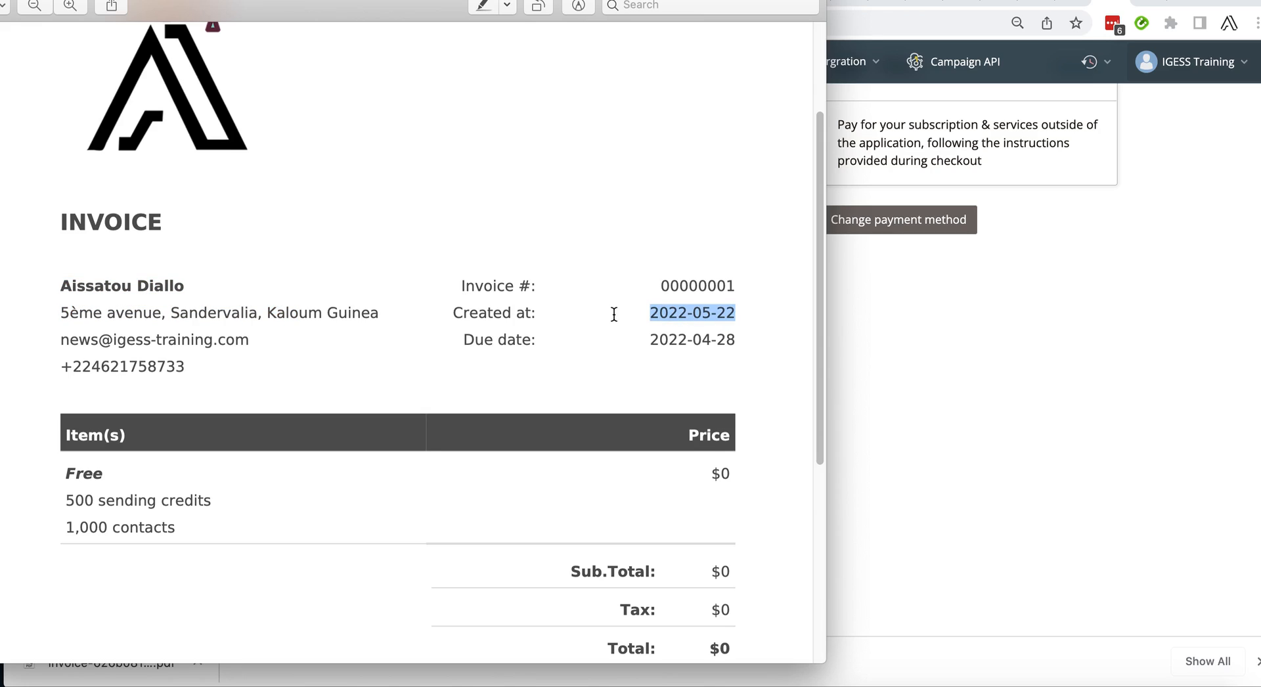
Step: Review the invoice's plan item, subtotal, tax and total, and close the PDF
scroll(258, 394, down, 4)
drag(74, 343, 127, 336)
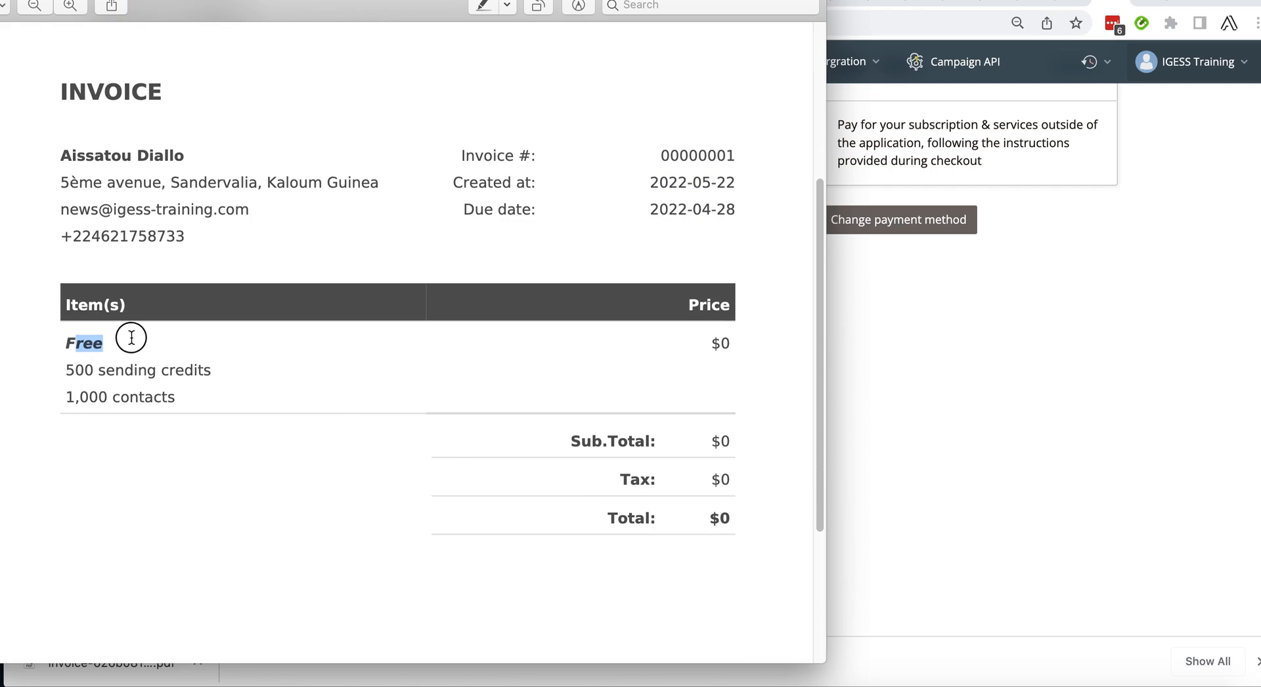
drag(669, 441, 741, 447)
drag(664, 484, 750, 489)
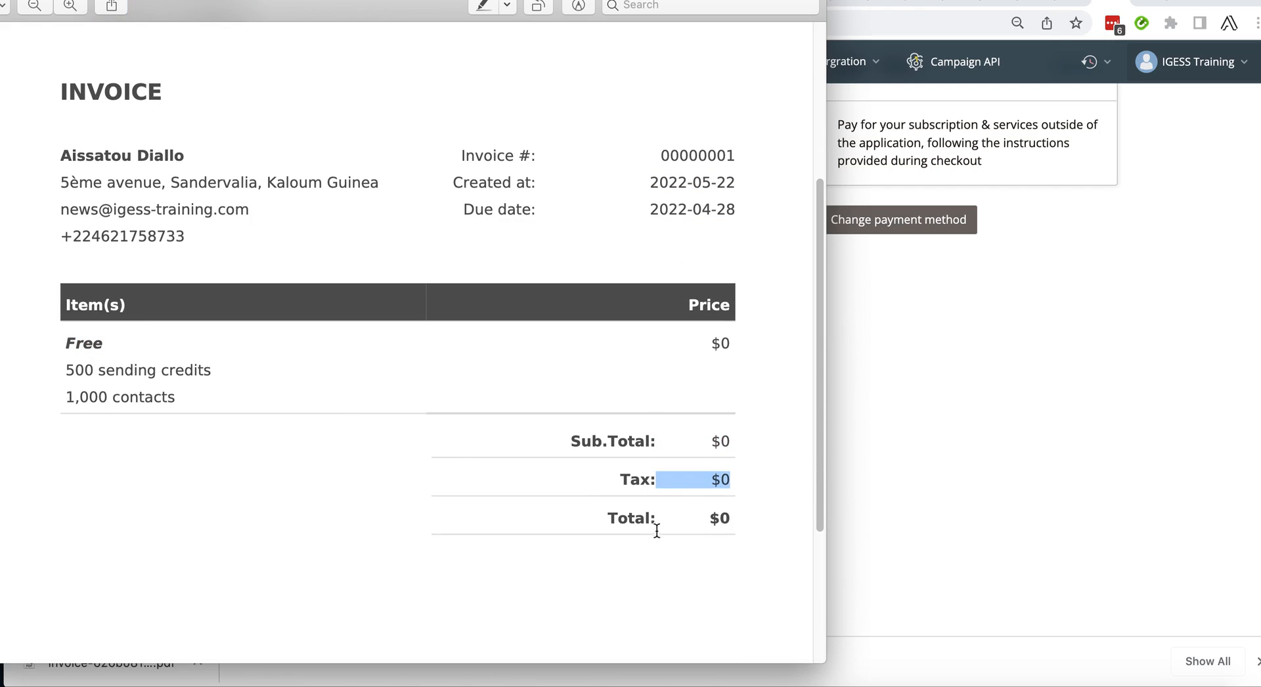
drag(659, 526, 739, 523)
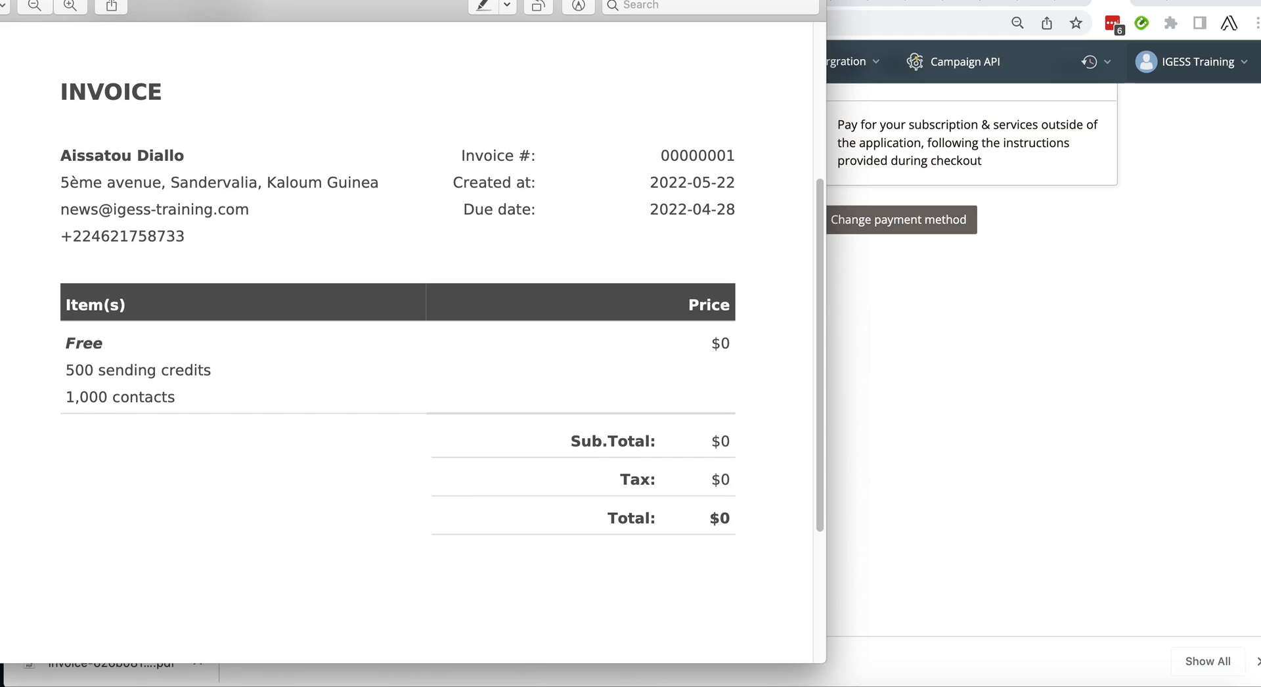
drag(57, 9, 176, 42)
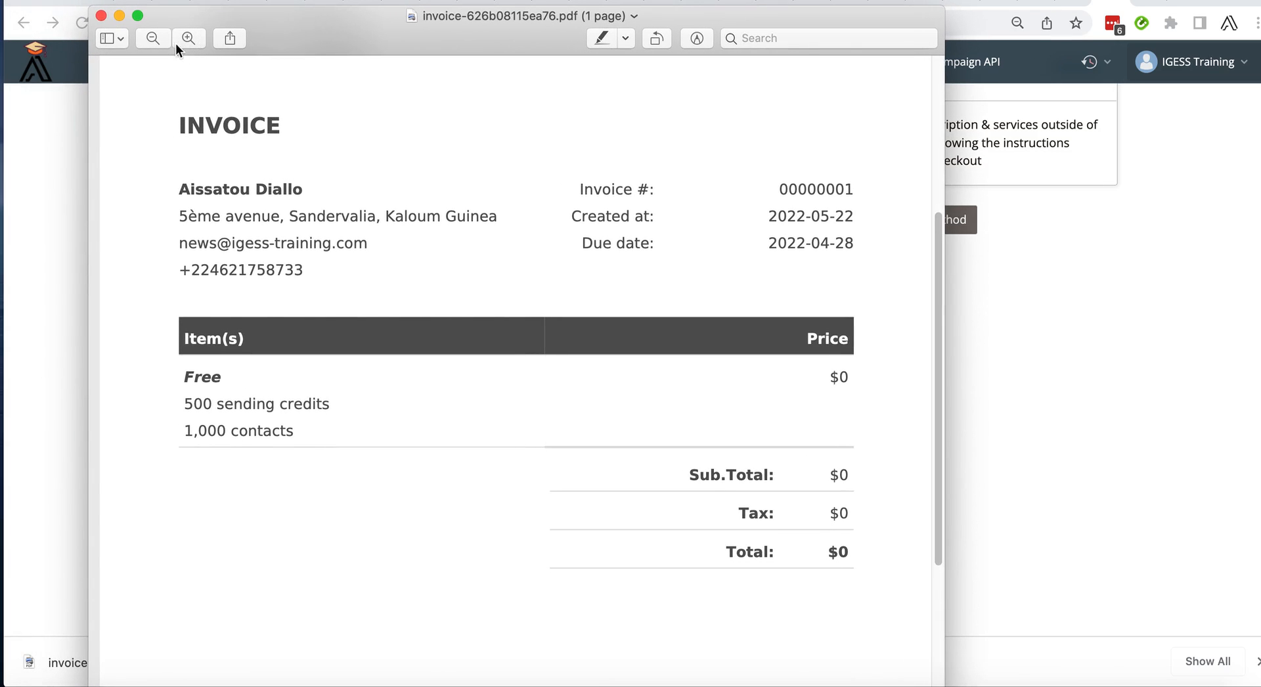
click(102, 15)
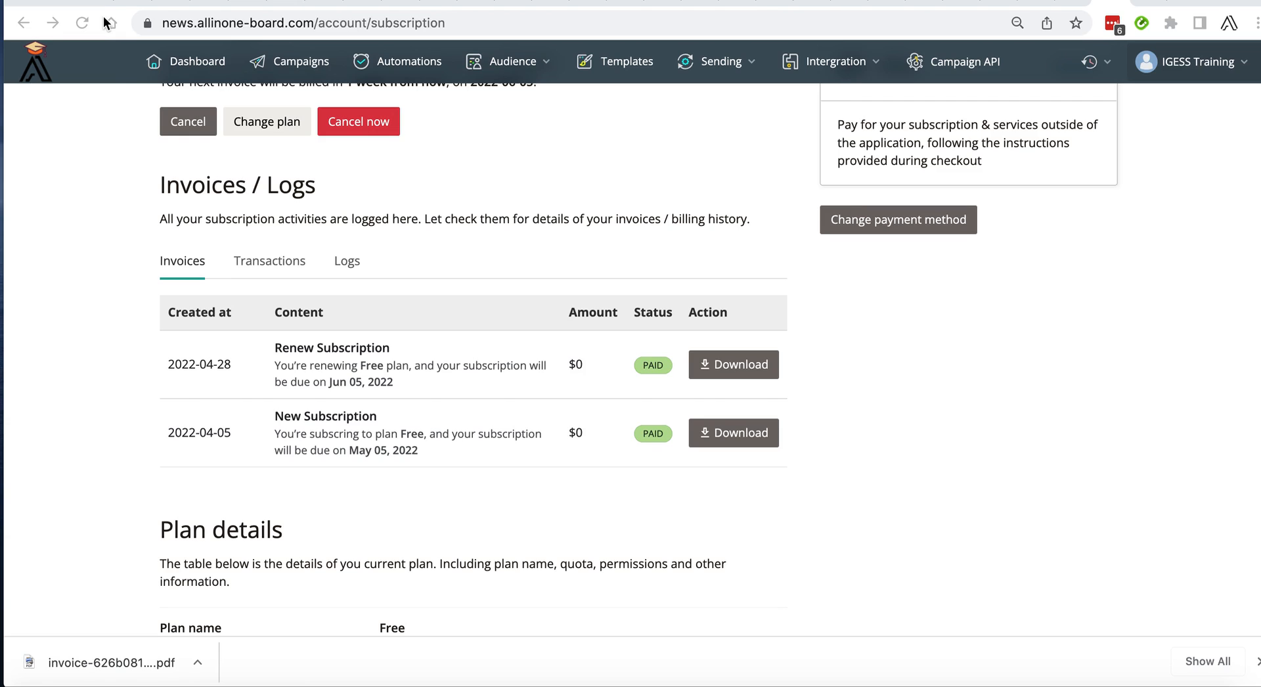
Step: Check the account's activity logs, then its billing information and payment method
scroll(289, 374, down, 3)
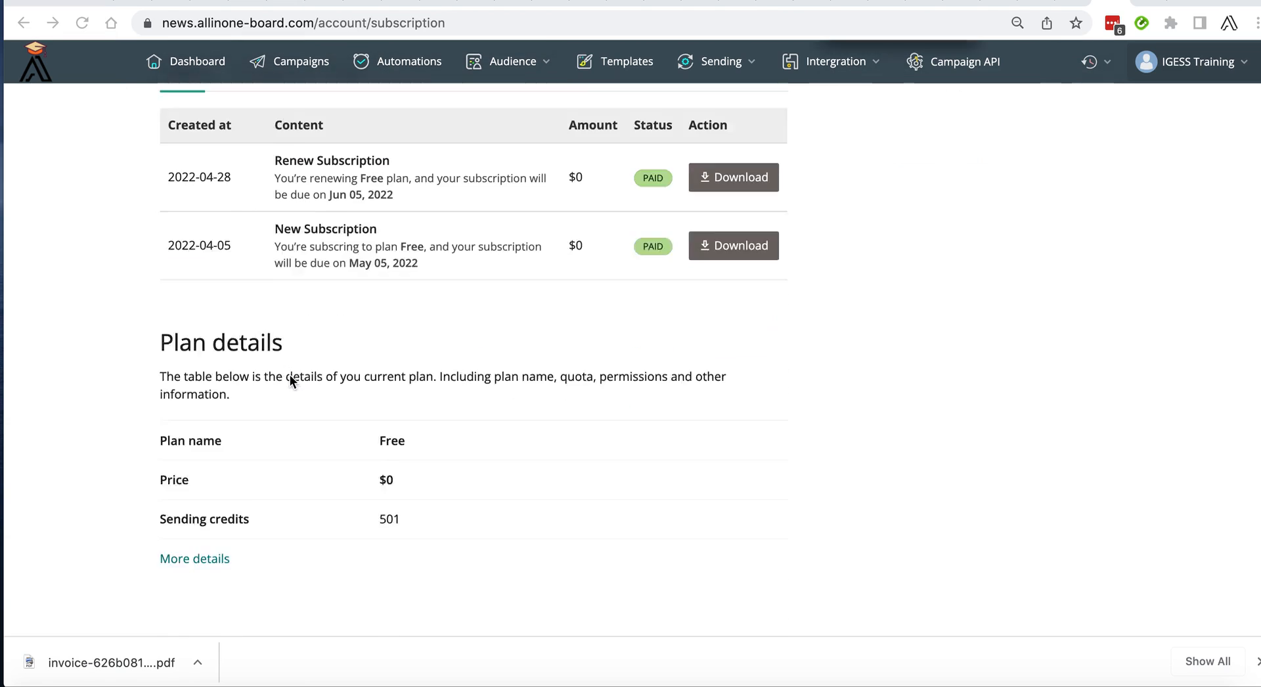
scroll(290, 375, up, 7)
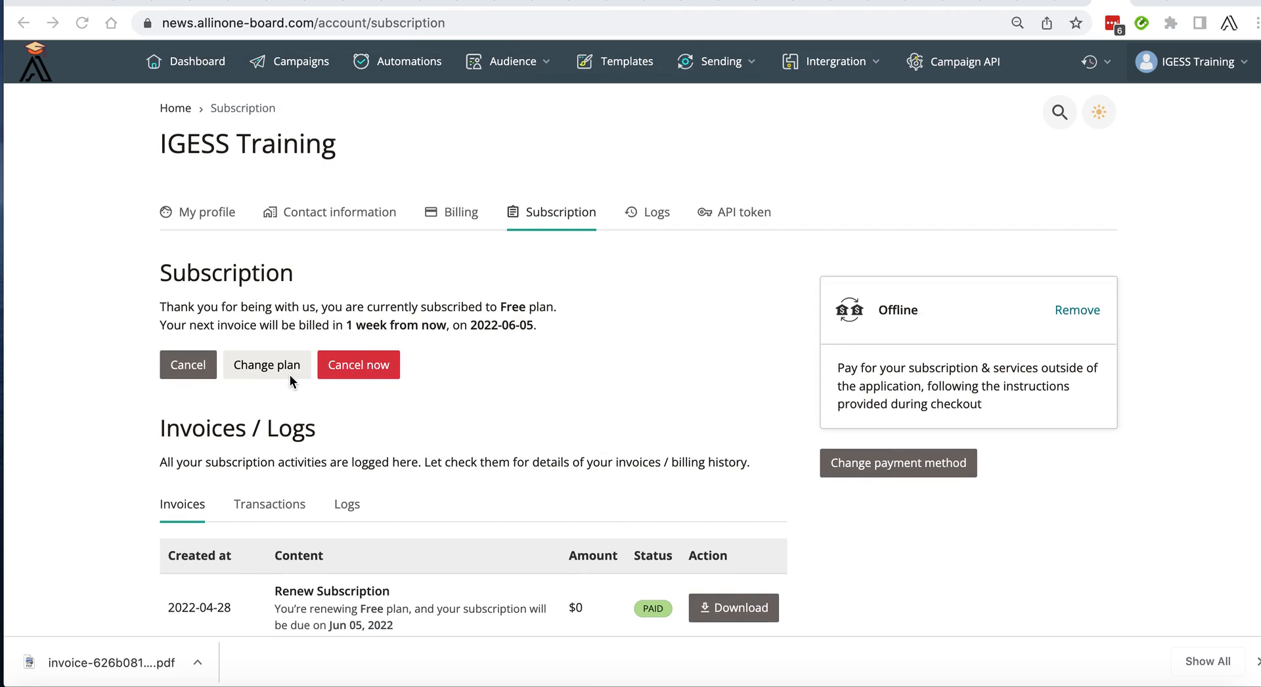
click(643, 217)
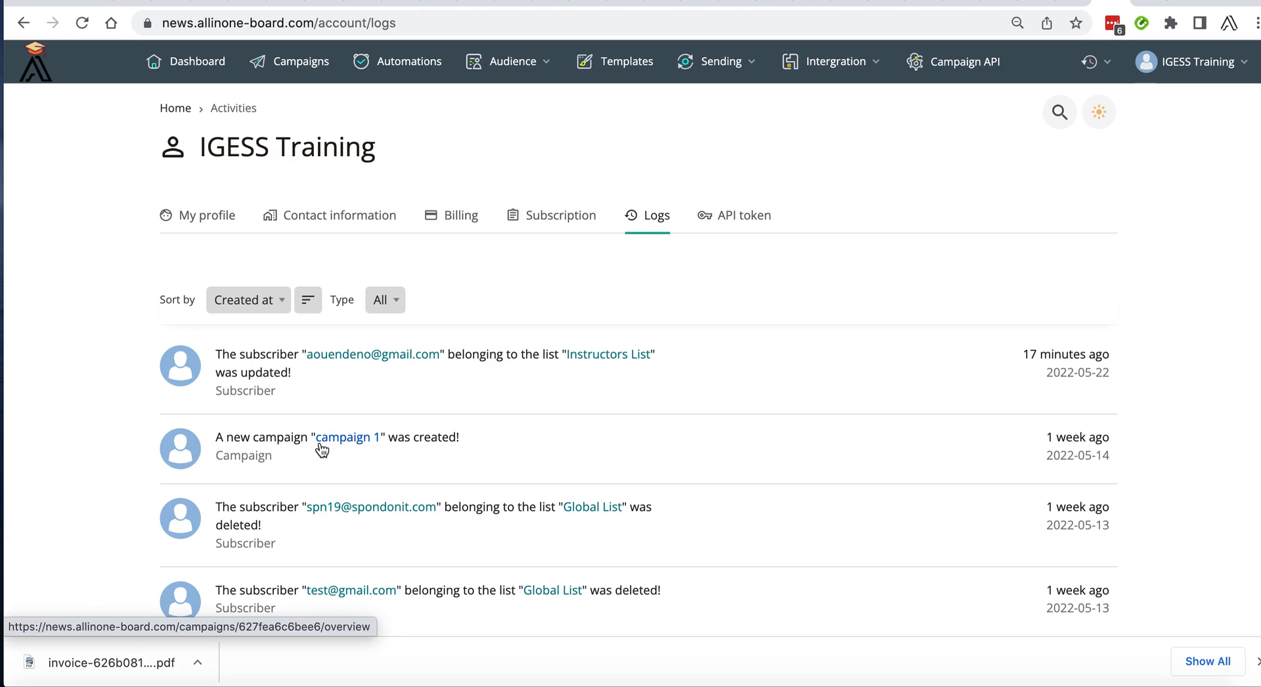
click(458, 226)
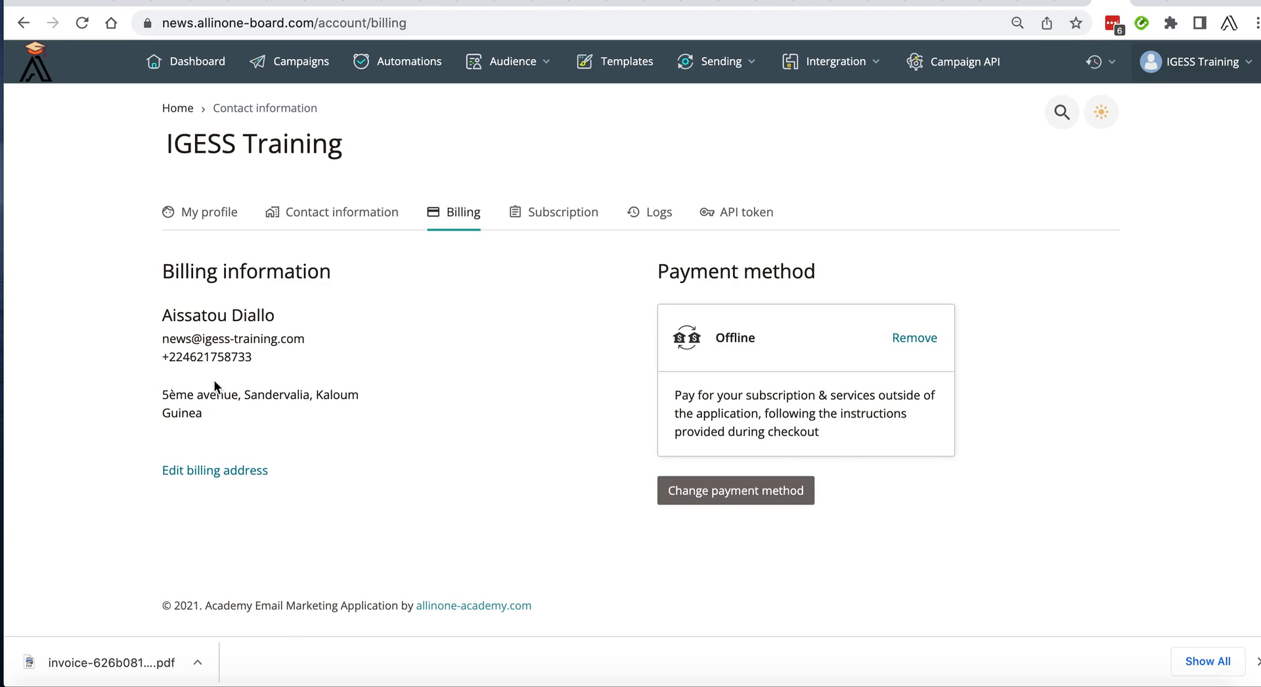
Step: Open the account's contact information and review the primary contact and billing fields
click(289, 224)
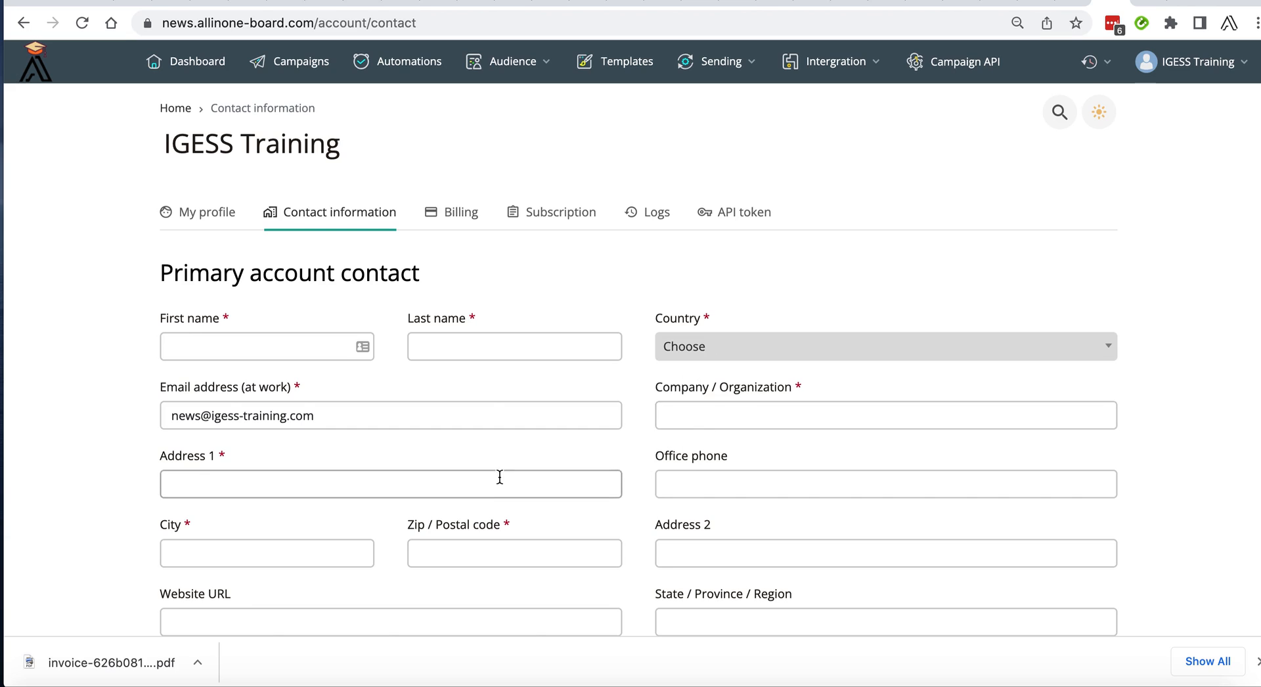
scroll(500, 477, down, 4)
scroll(494, 475, up, 2)
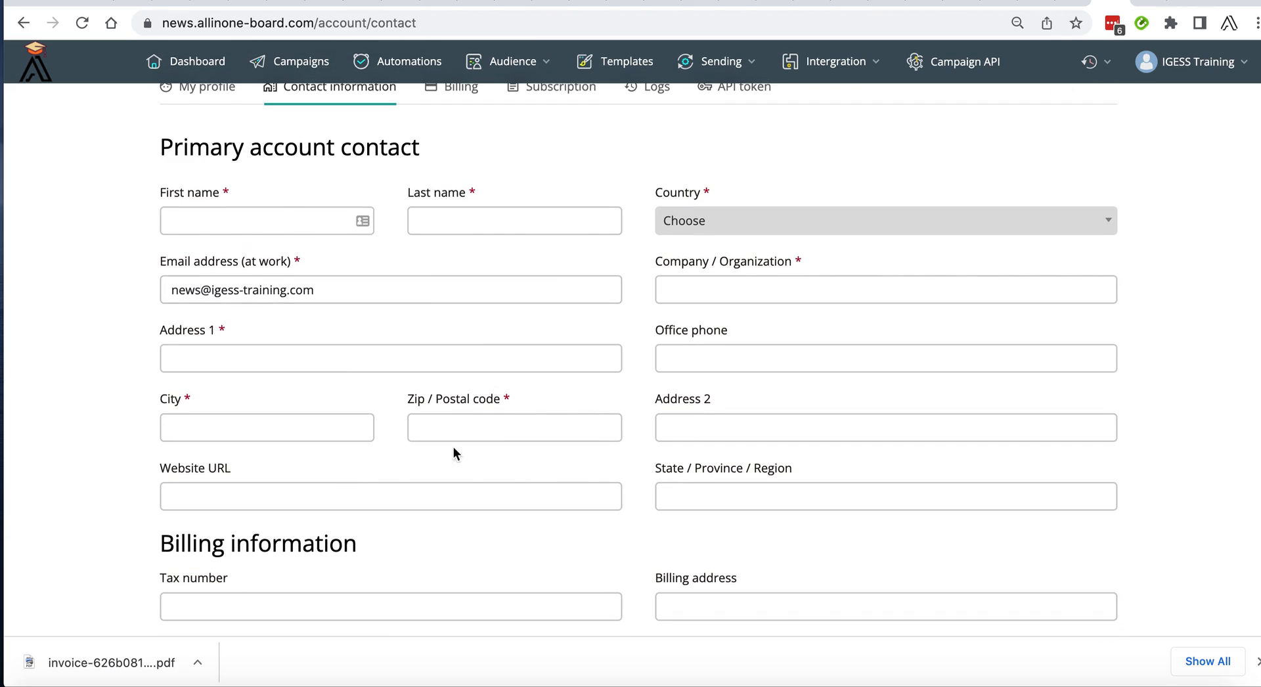
scroll(510, 391, up, 2)
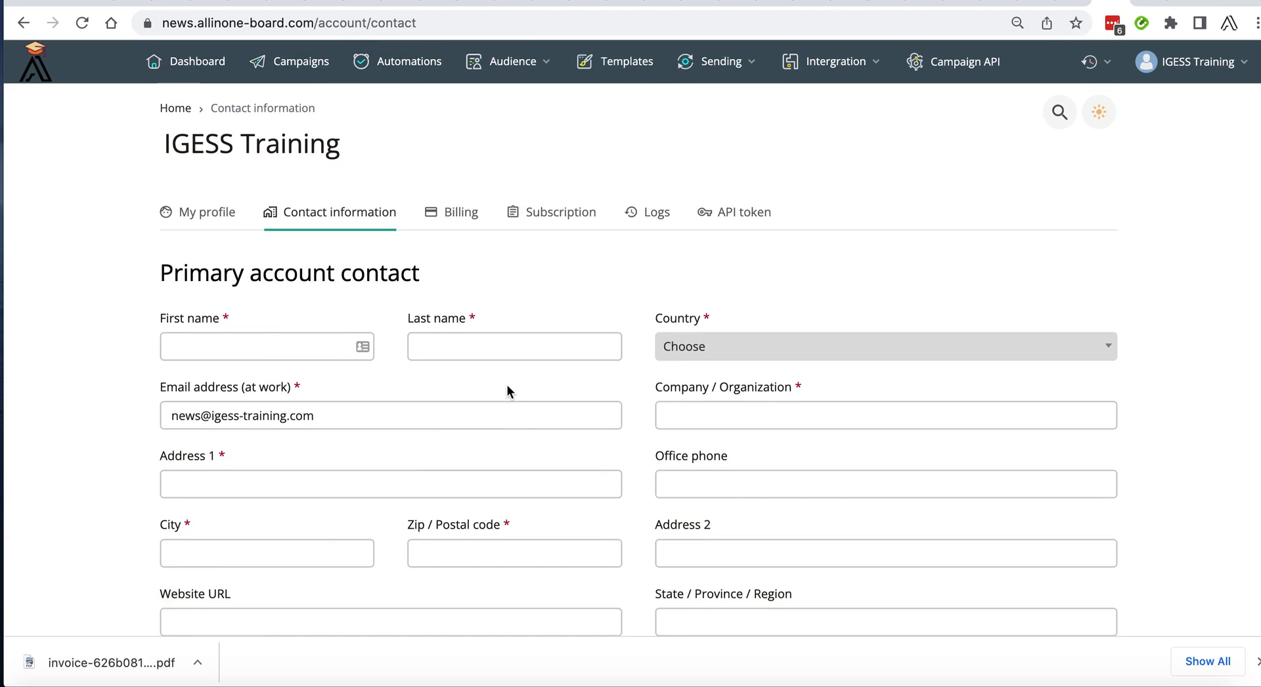
Step: Open the account's profile and review the photo, basic information, login and personality settings
click(205, 226)
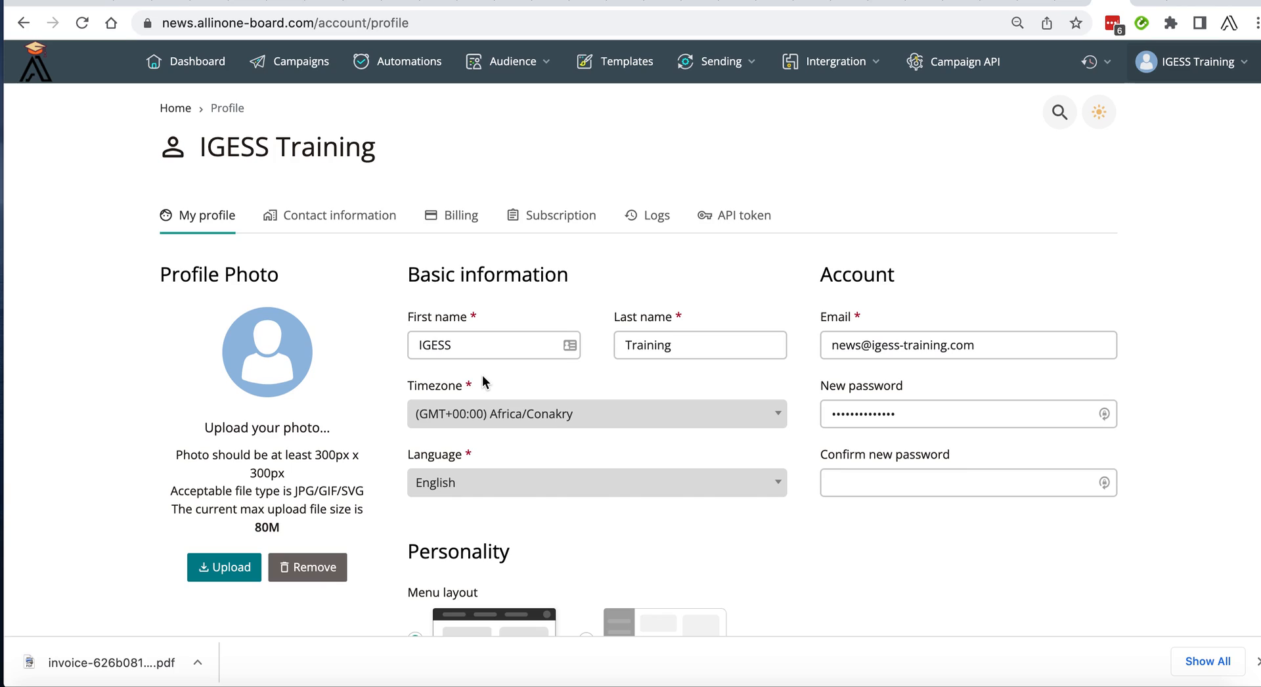
scroll(554, 469, down, 3)
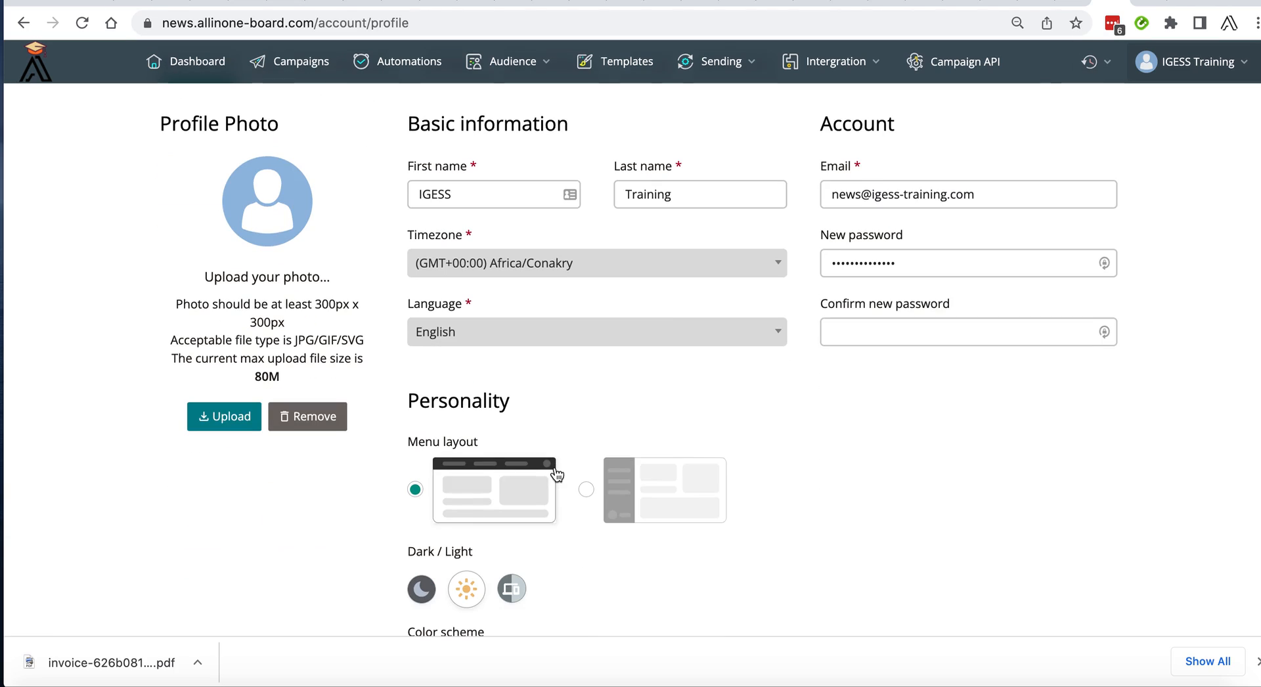
scroll(291, 276, up, 1)
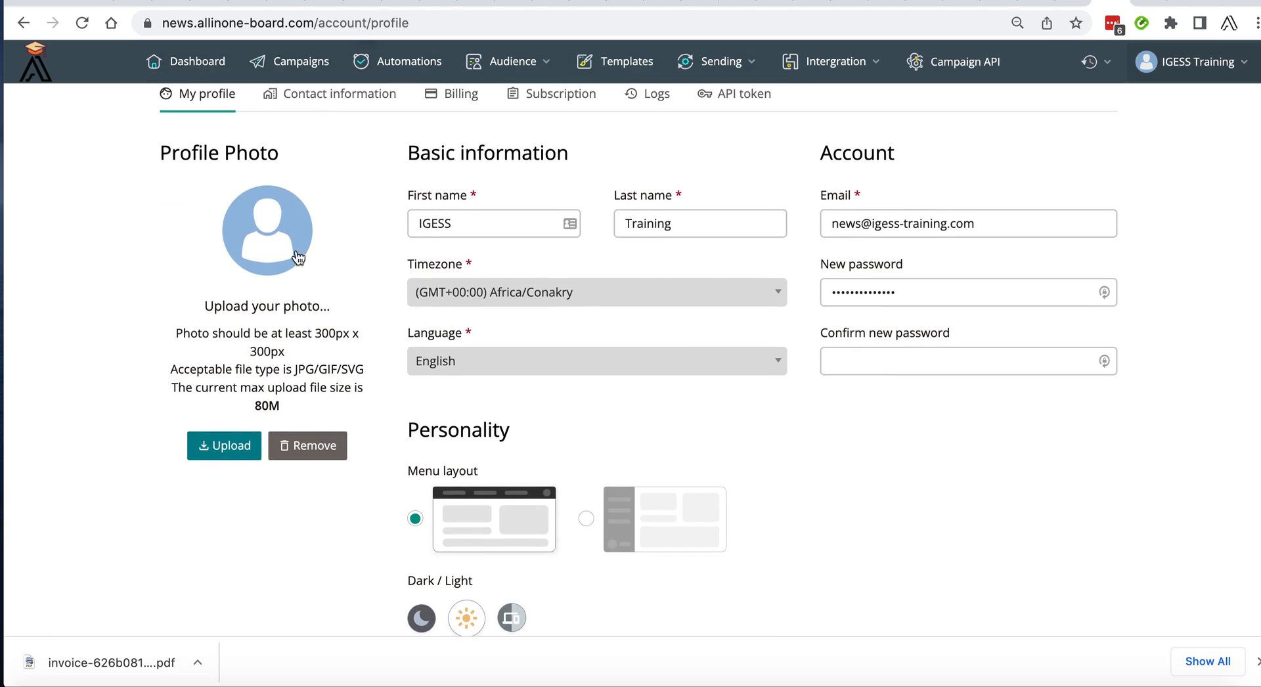
scroll(508, 411, down, 3)
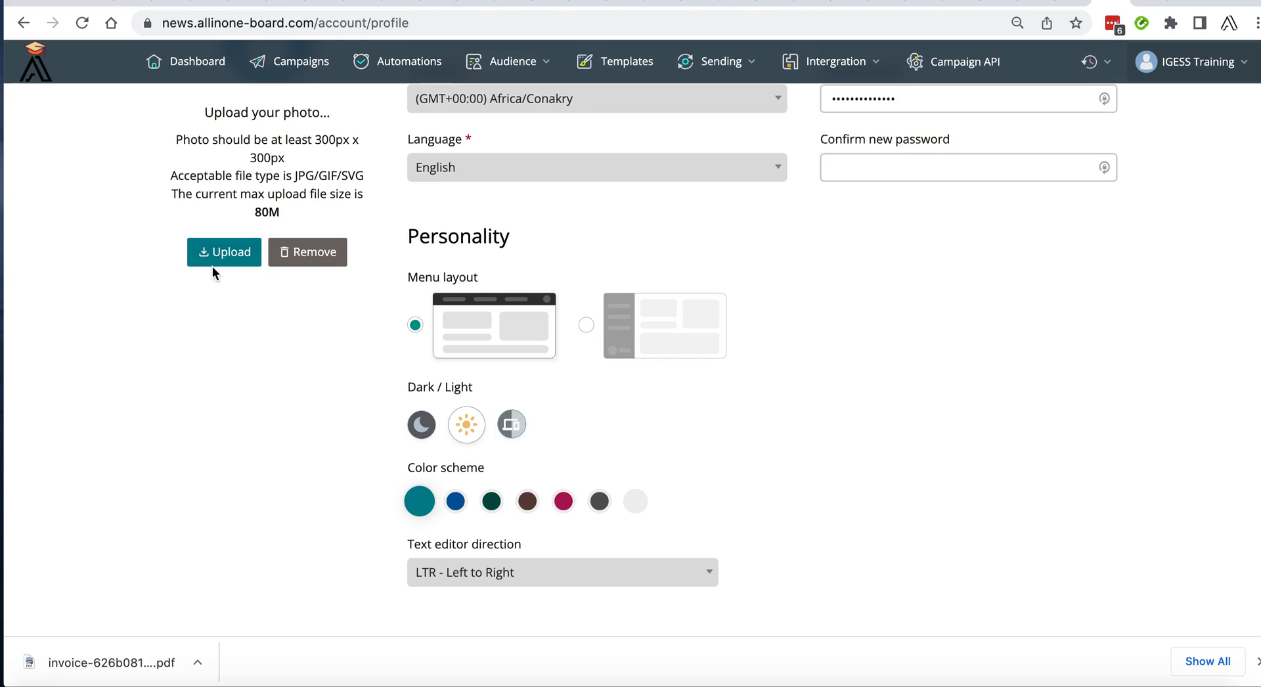
Step: Try the magenta, brown and dark grey color schemes, restore the teal one, and look over the profile settings
click(563, 503)
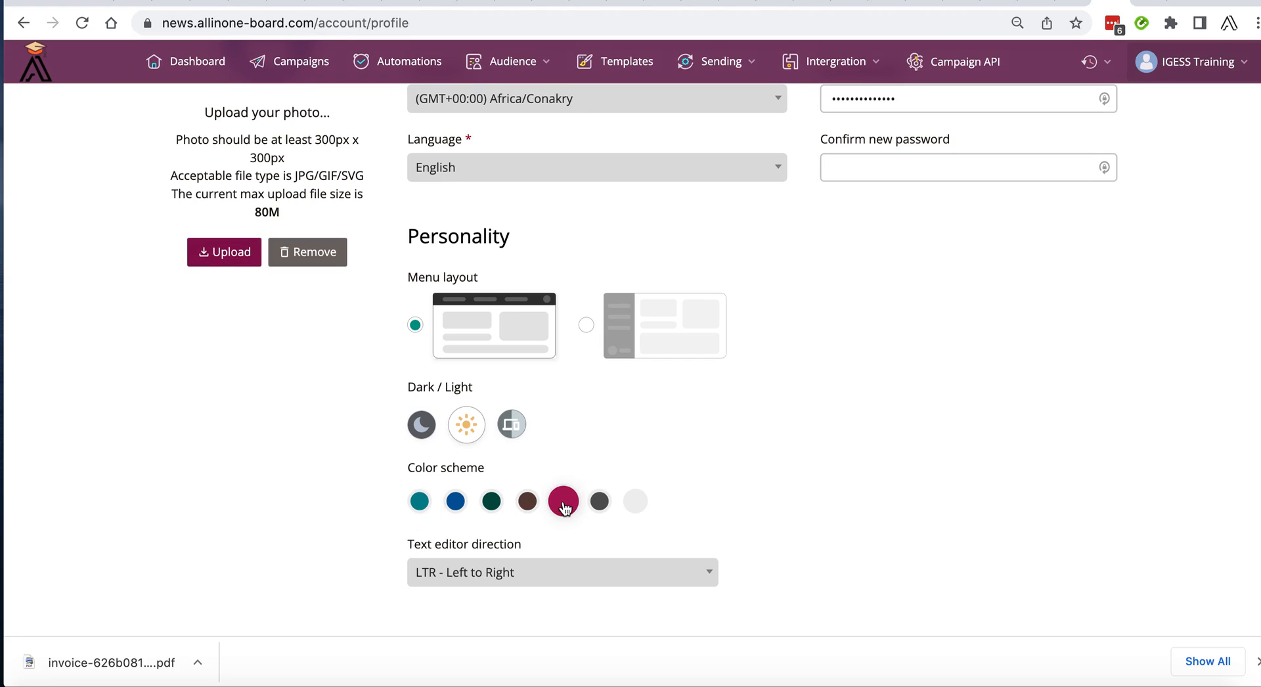
click(525, 509)
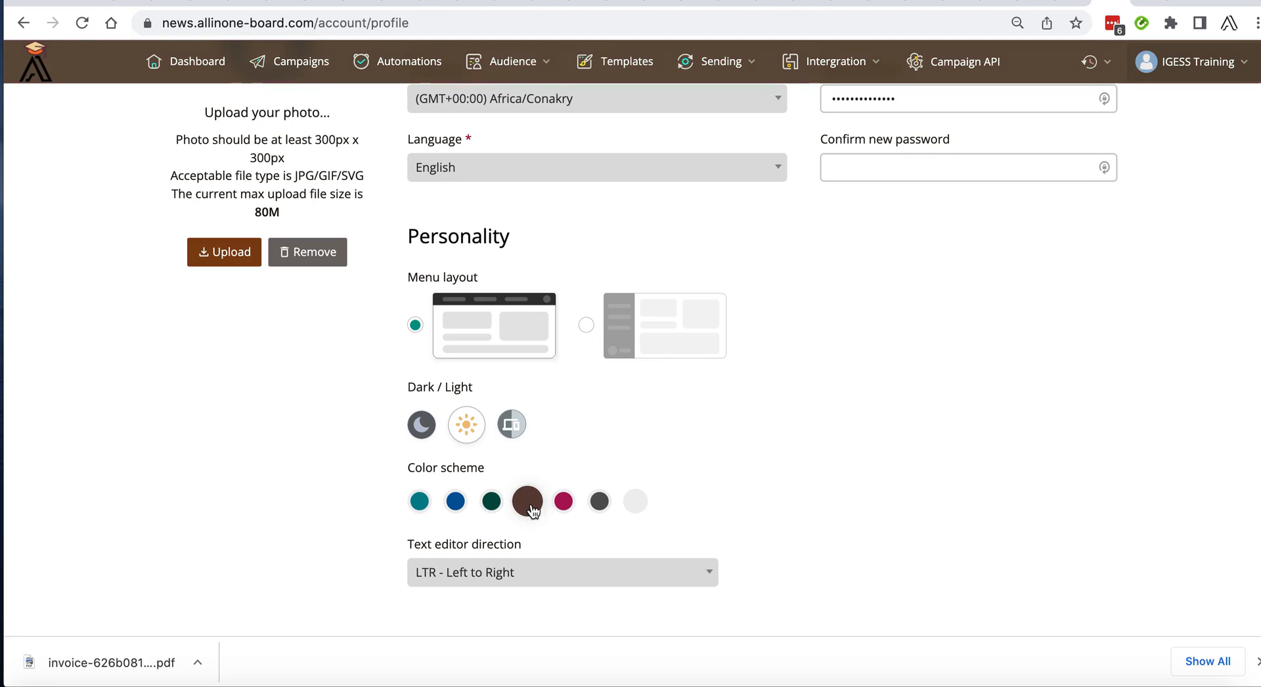
click(600, 512)
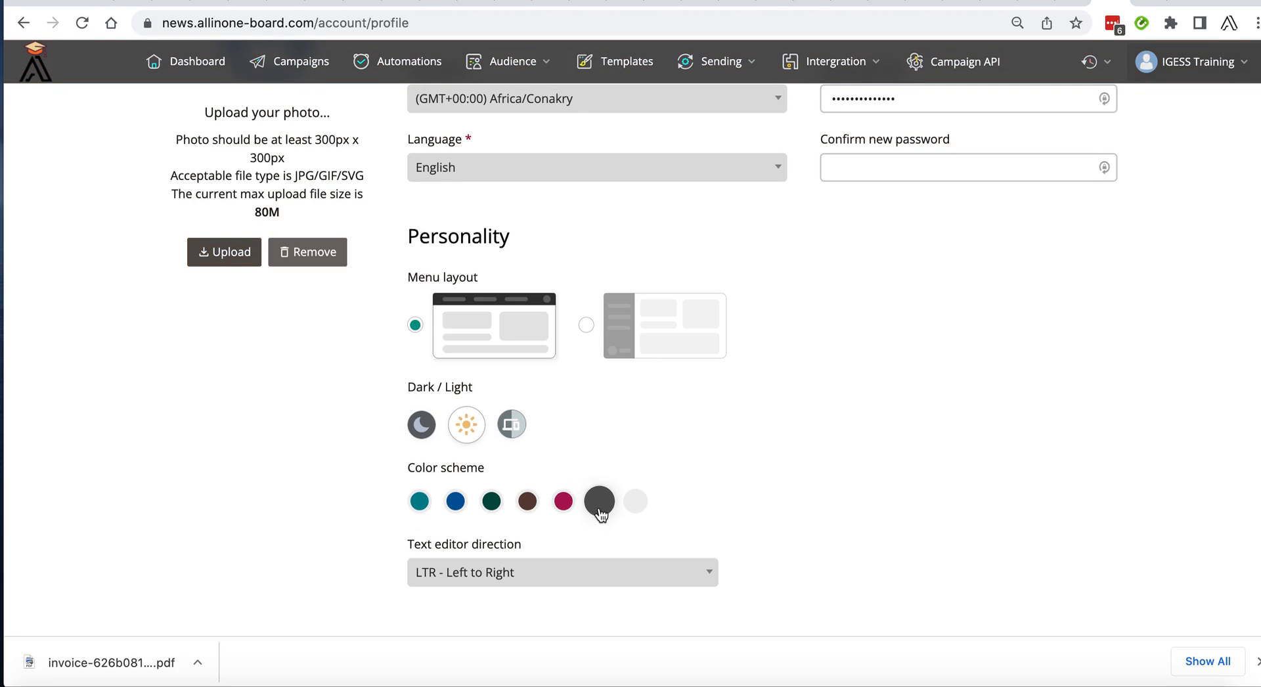
click(422, 510)
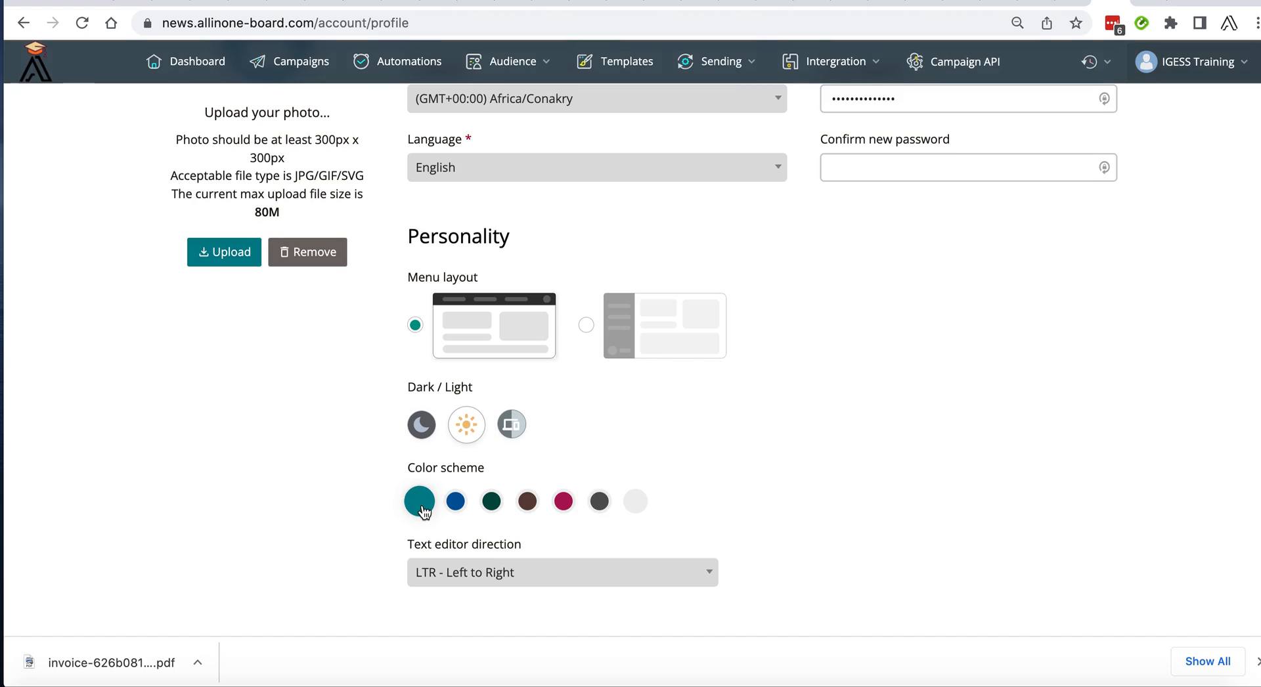
scroll(220, 392, up, 4)
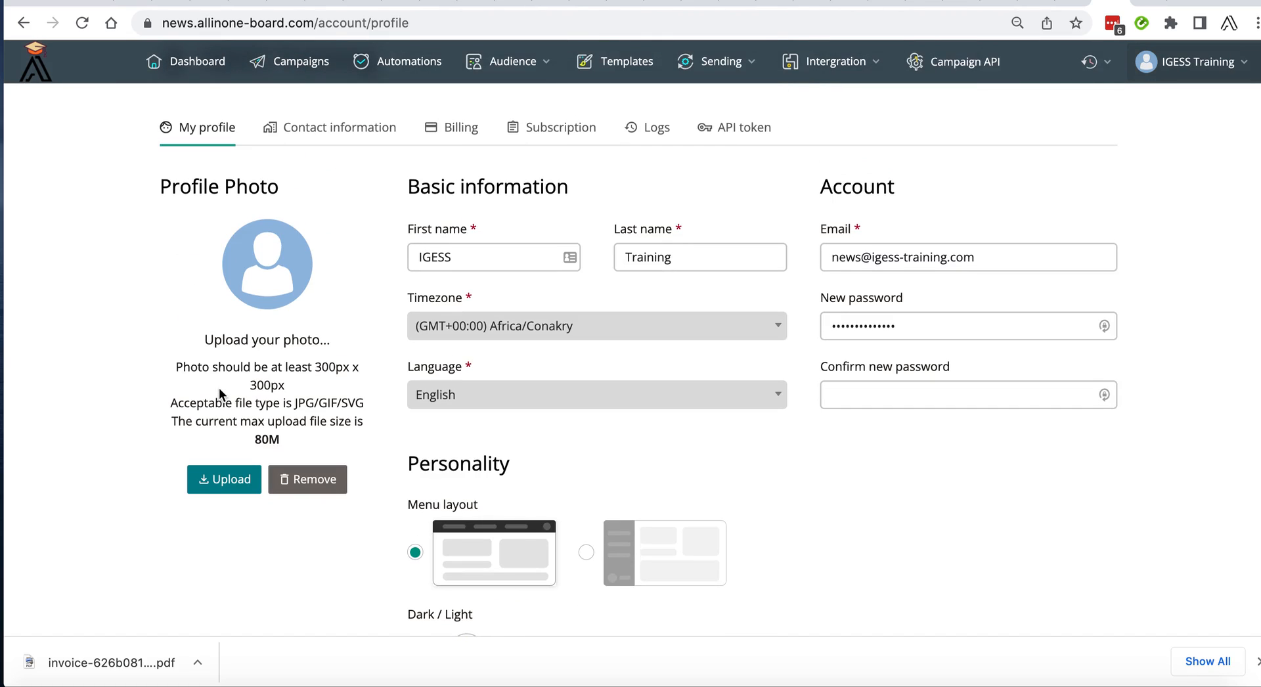
scroll(219, 388, down, 6)
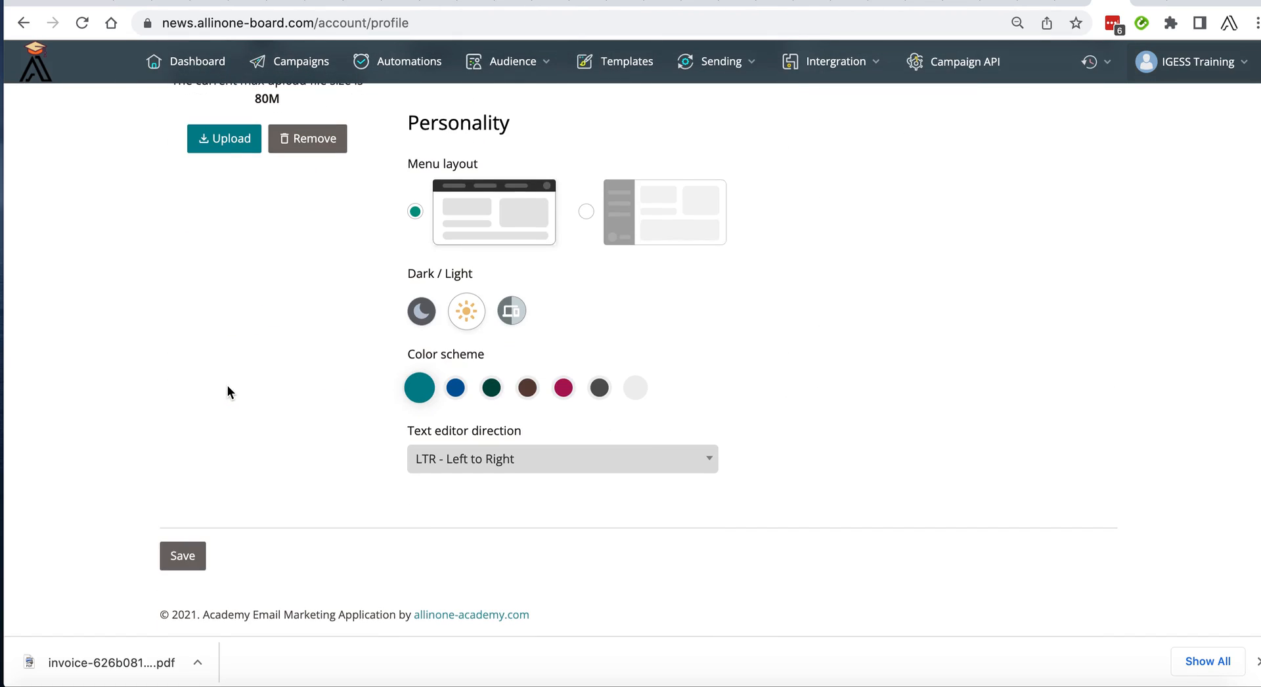
Step: Save the profile settings, then dismiss the pop-up notification and close the unneeded browser tab
click(189, 545)
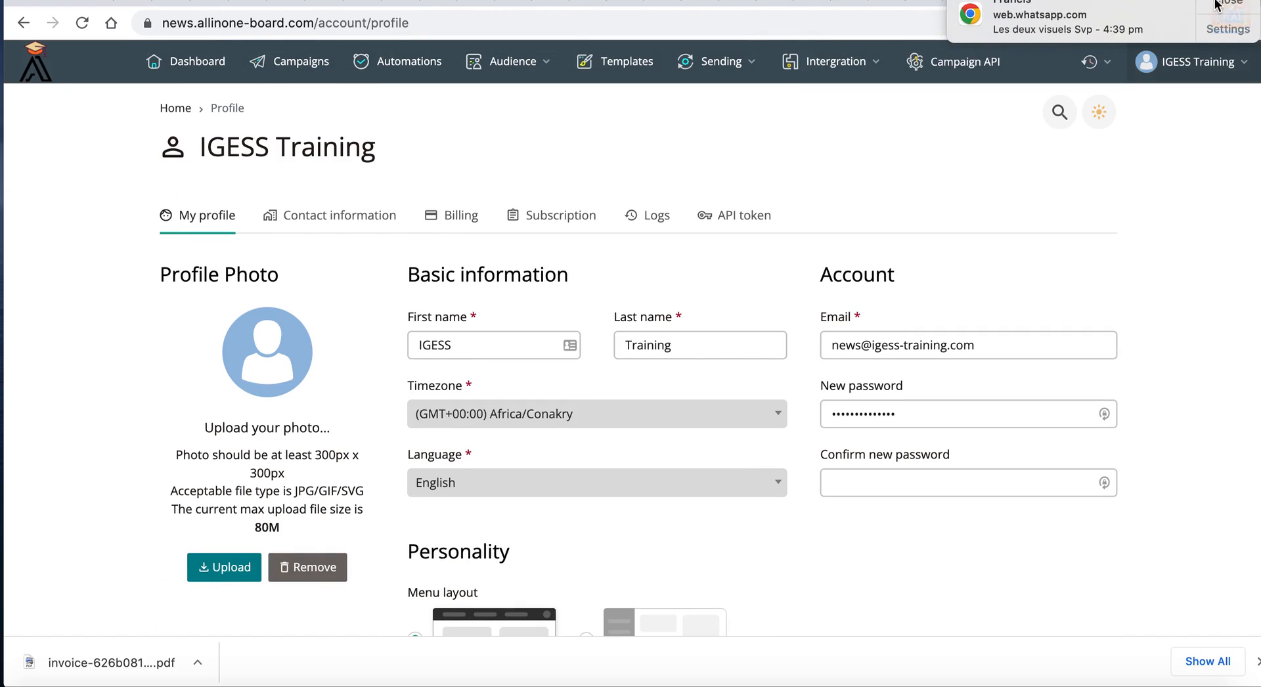
click(1219, 5)
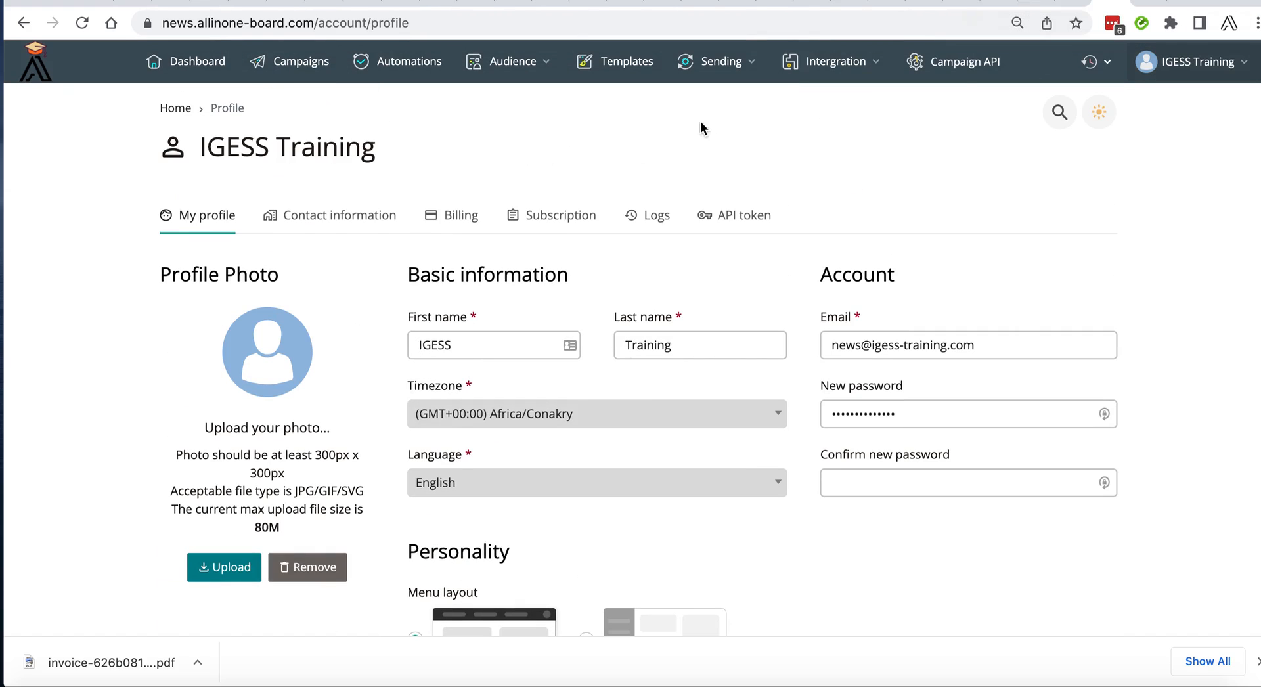
right_click(620, 2)
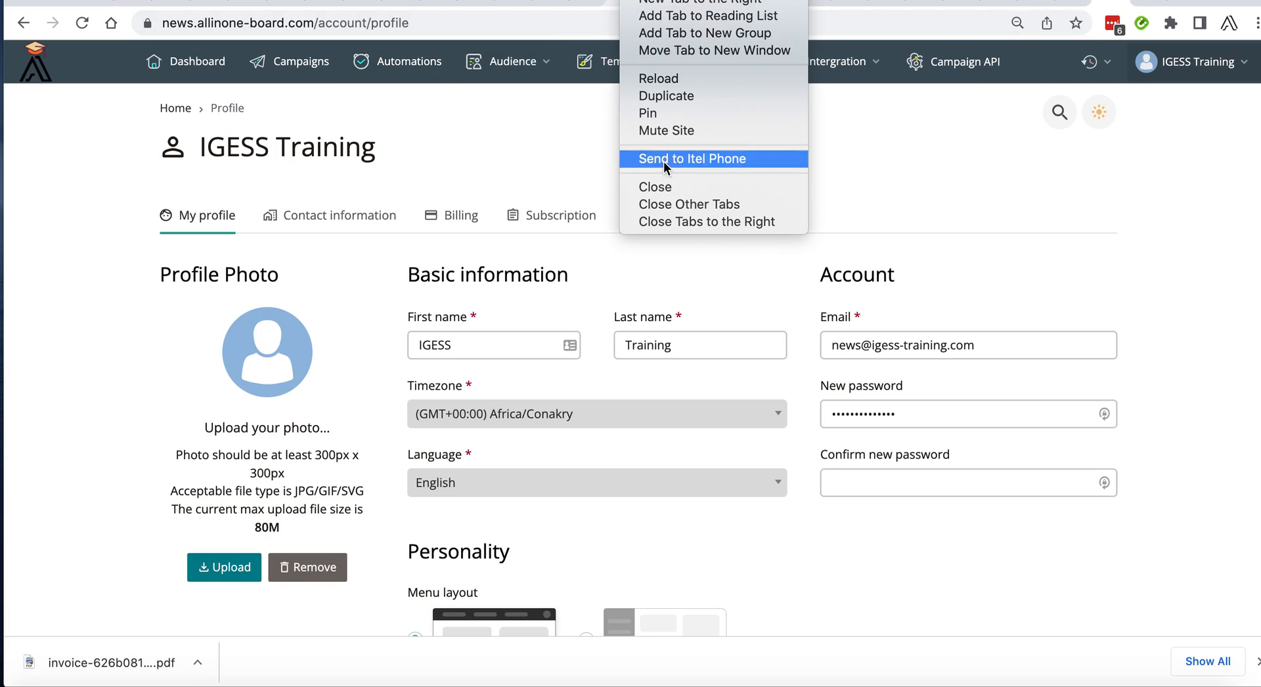
click(665, 188)
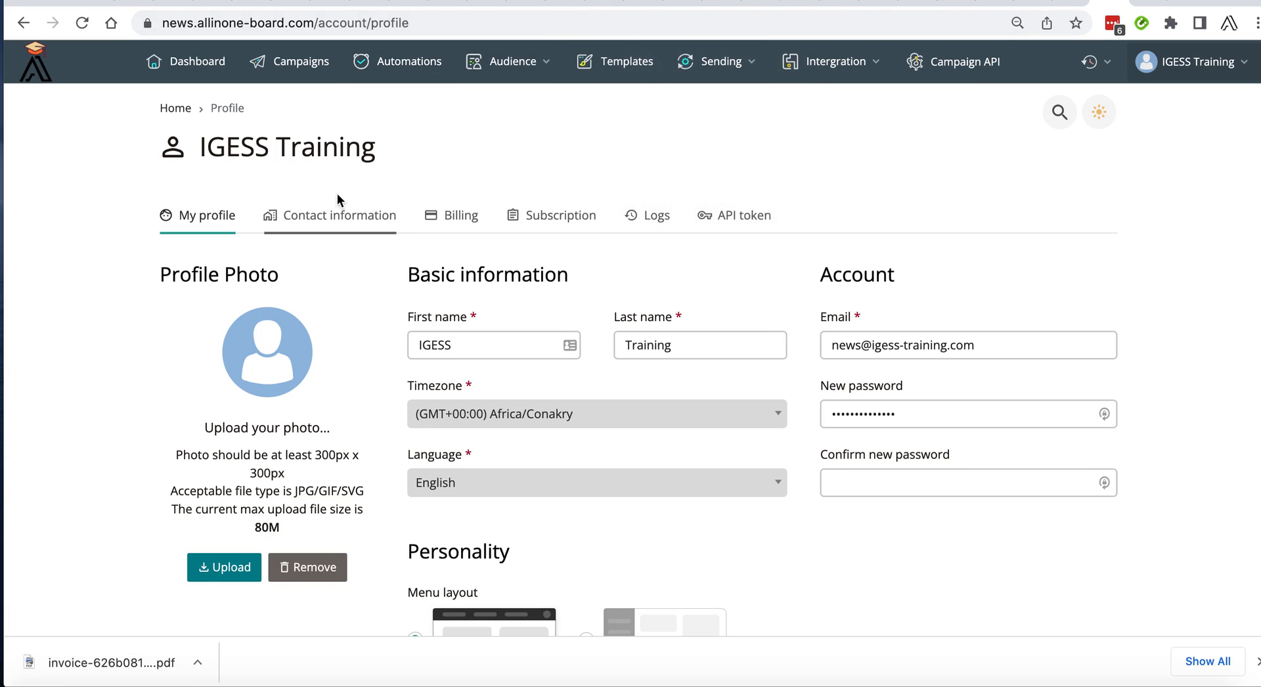
Step: Open campaign 1 from the campaigns for editing and check its recipients in the confirmation summary
click(304, 71)
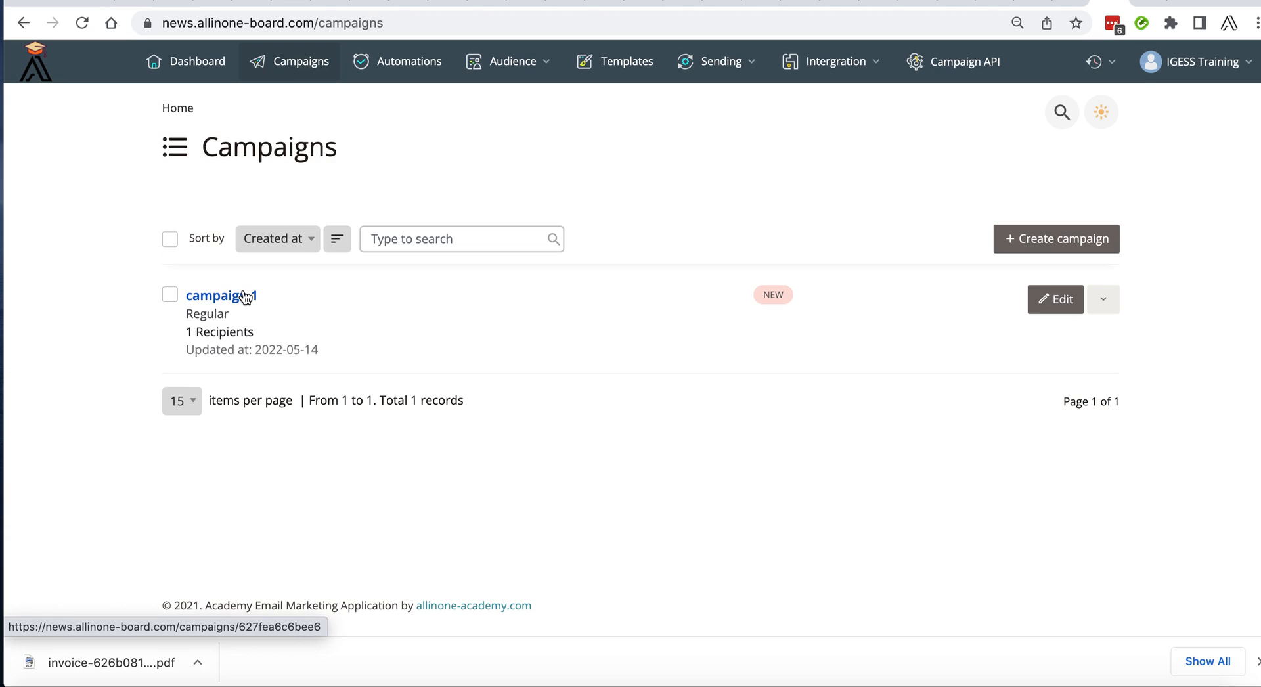
click(1053, 313)
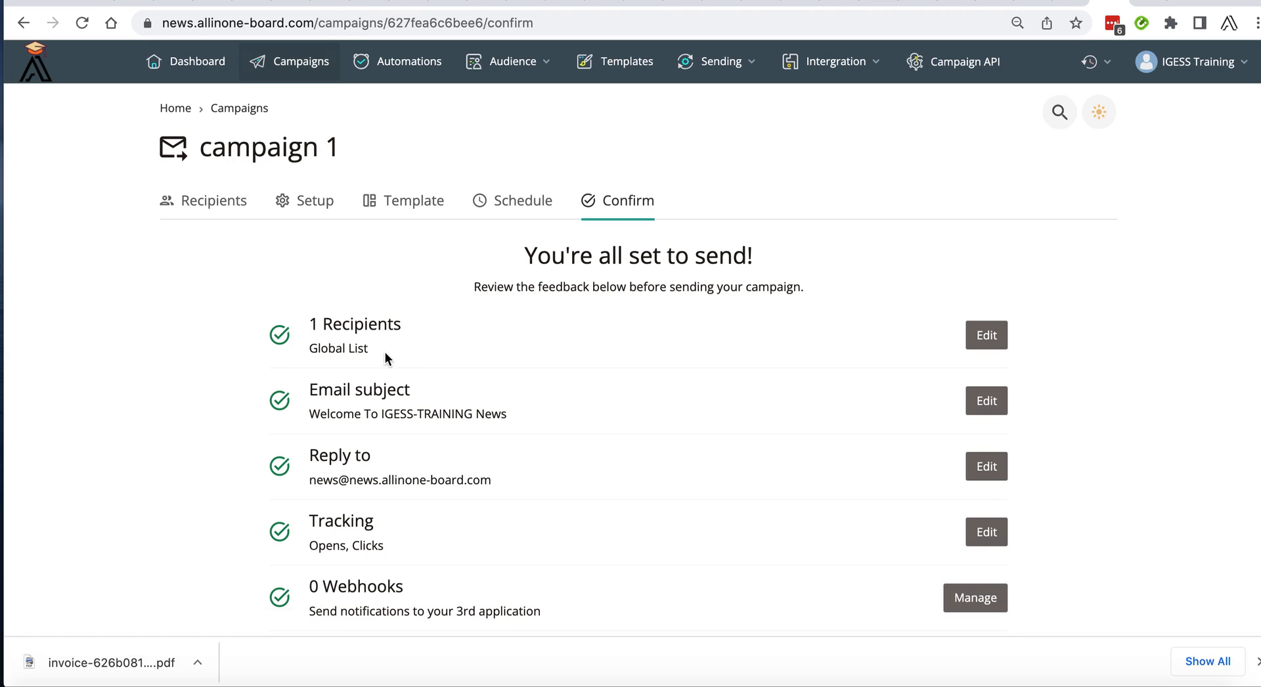
drag(384, 352, 300, 348)
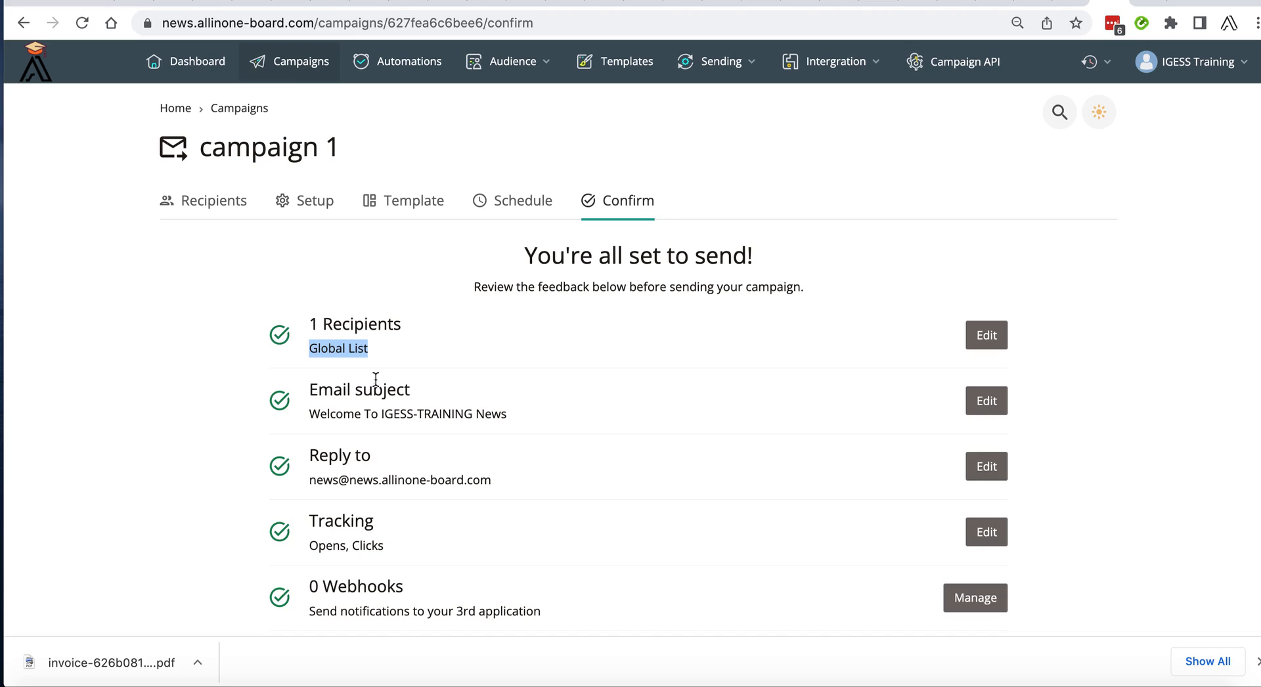
Step: Change campaign 1's recipient list to Instructors List and save it to continue to the setup stage
click(994, 334)
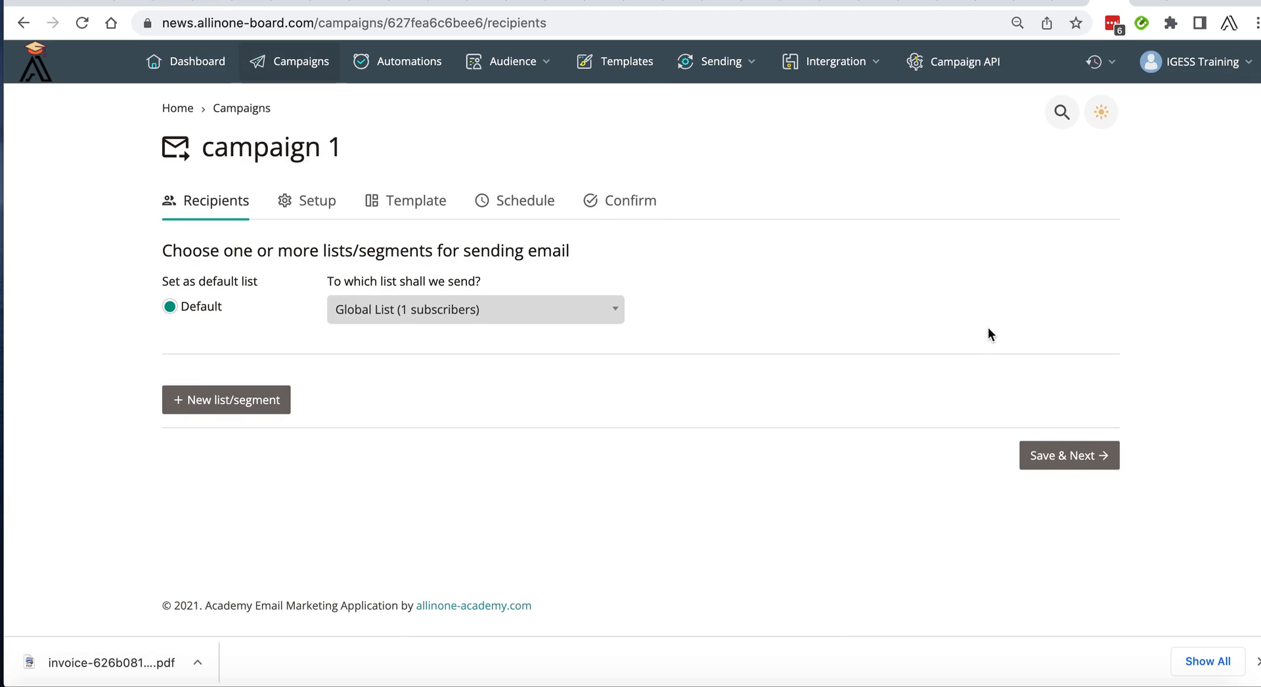
click(586, 312)
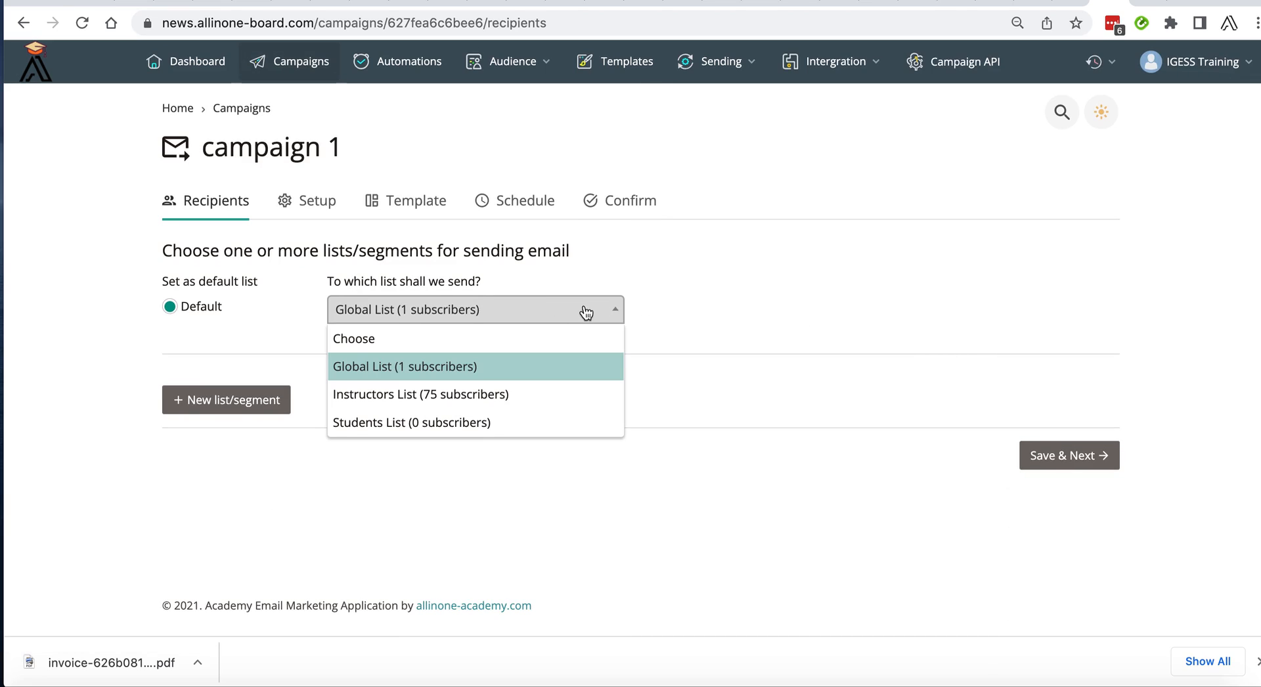
click(498, 396)
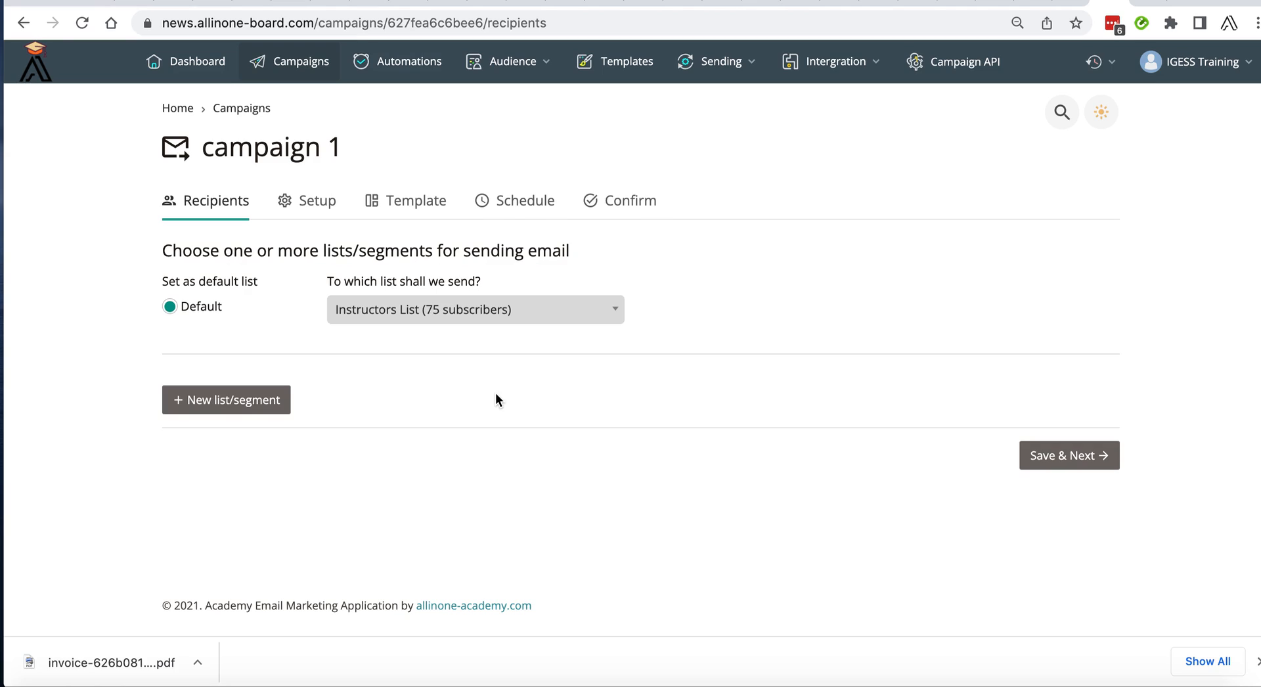
click(1103, 454)
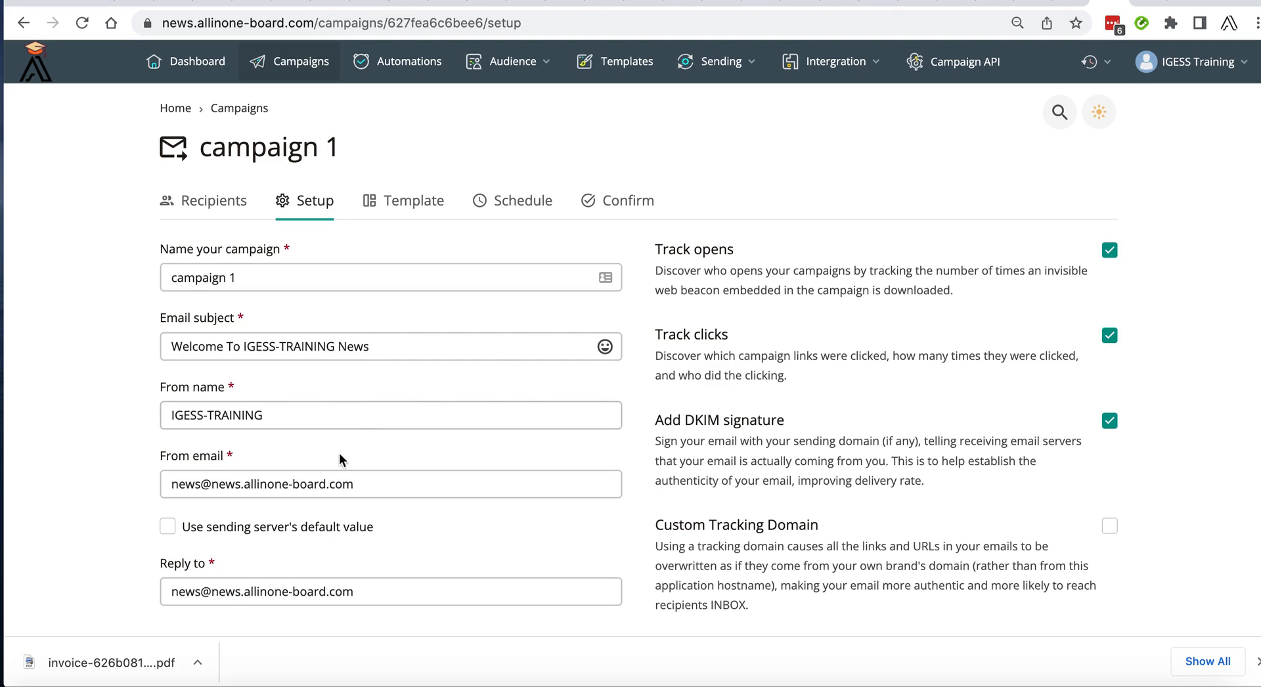
Step: Review campaign 1's setup fields and tracking options, re-entering the final 1 of the campaign name
scroll(366, 422, down, 4)
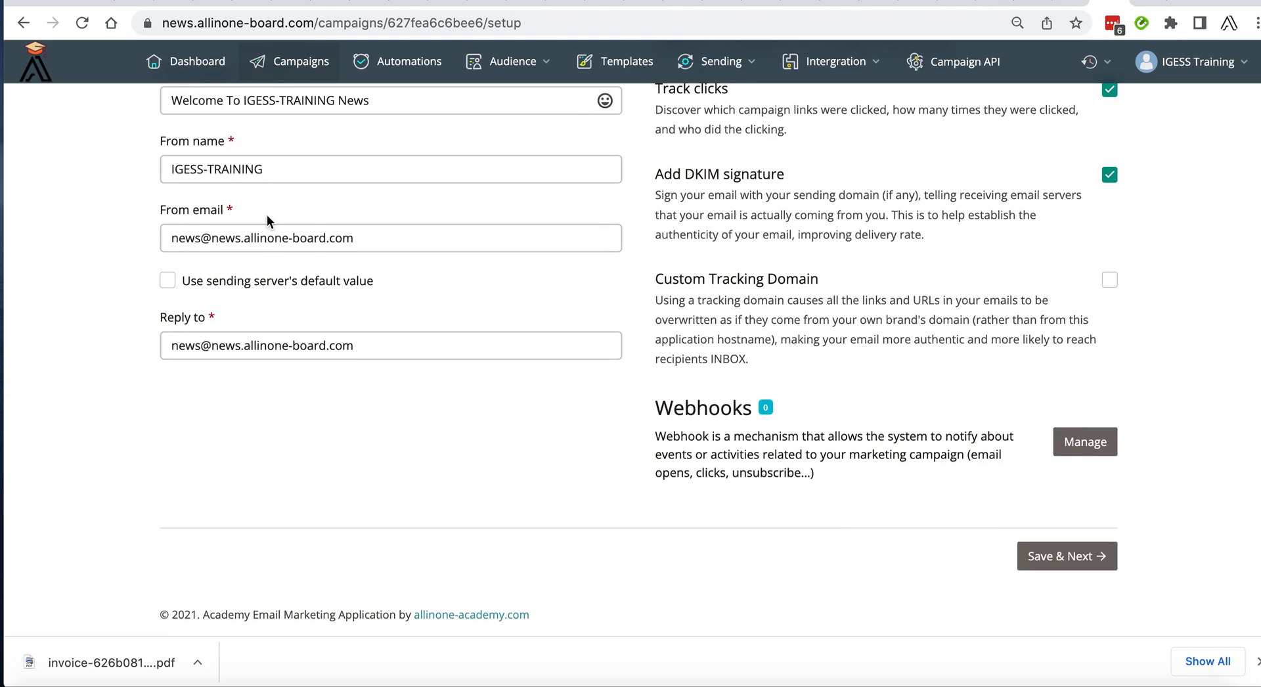
scroll(328, 260, up, 4)
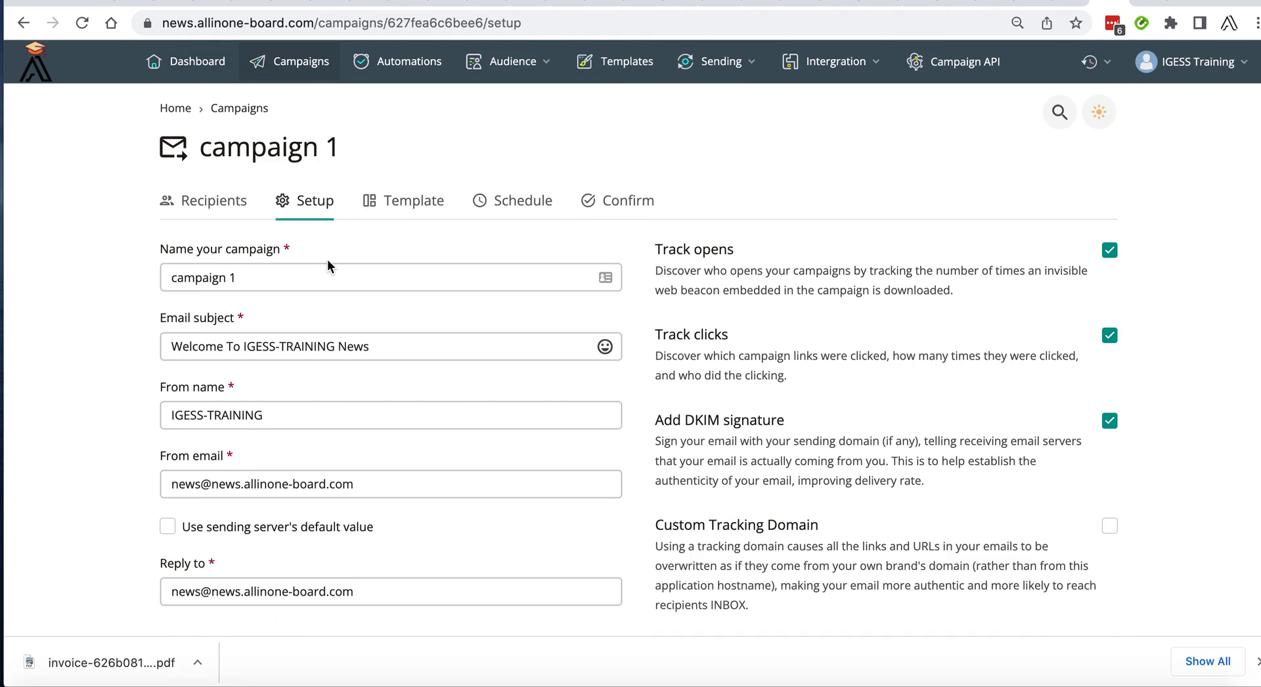
click(246, 276)
key(BackSpace)
text(1)
drag(158, 248, 315, 257)
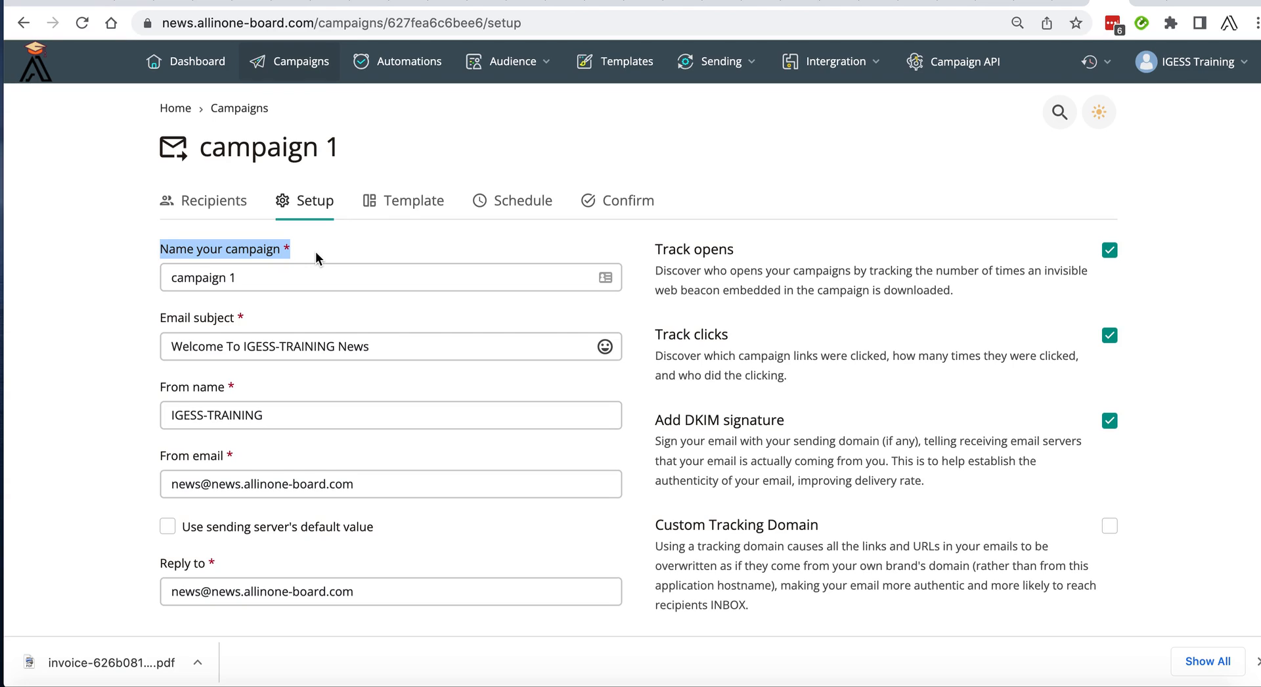
Step: Open campaign 1's template in Email builder PRO, hide the downloads bar, and look through the email down to its footer
click(392, 208)
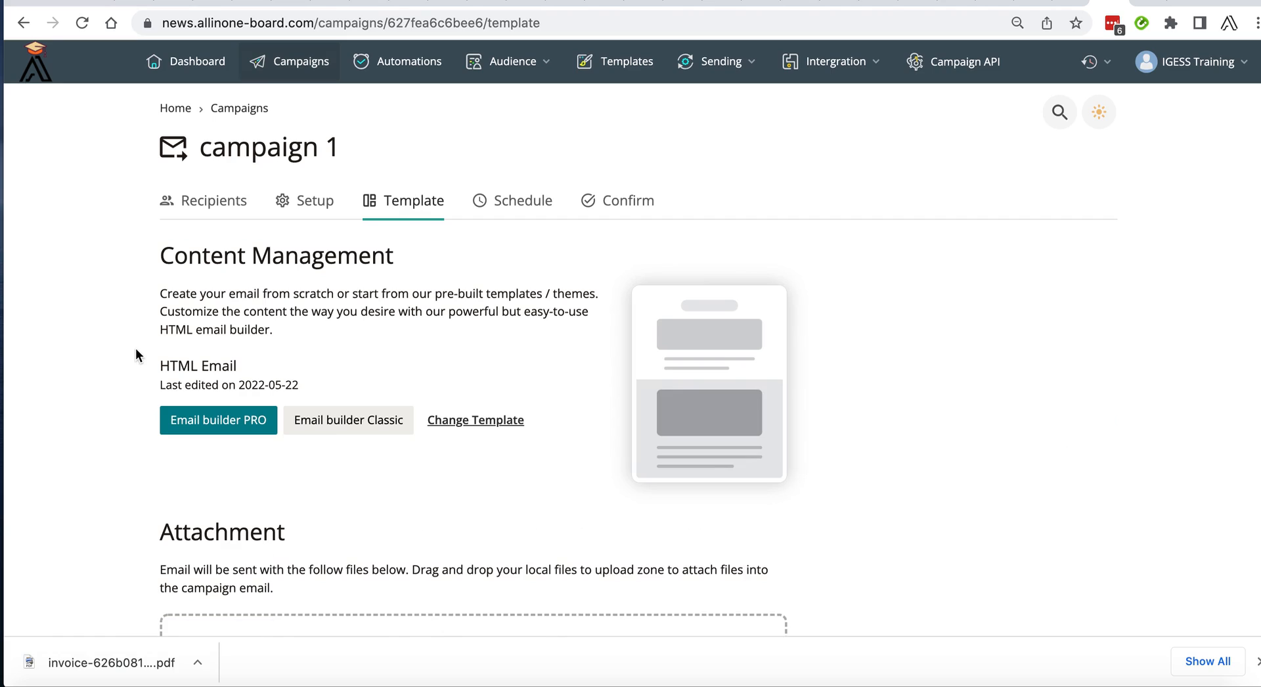
click(186, 421)
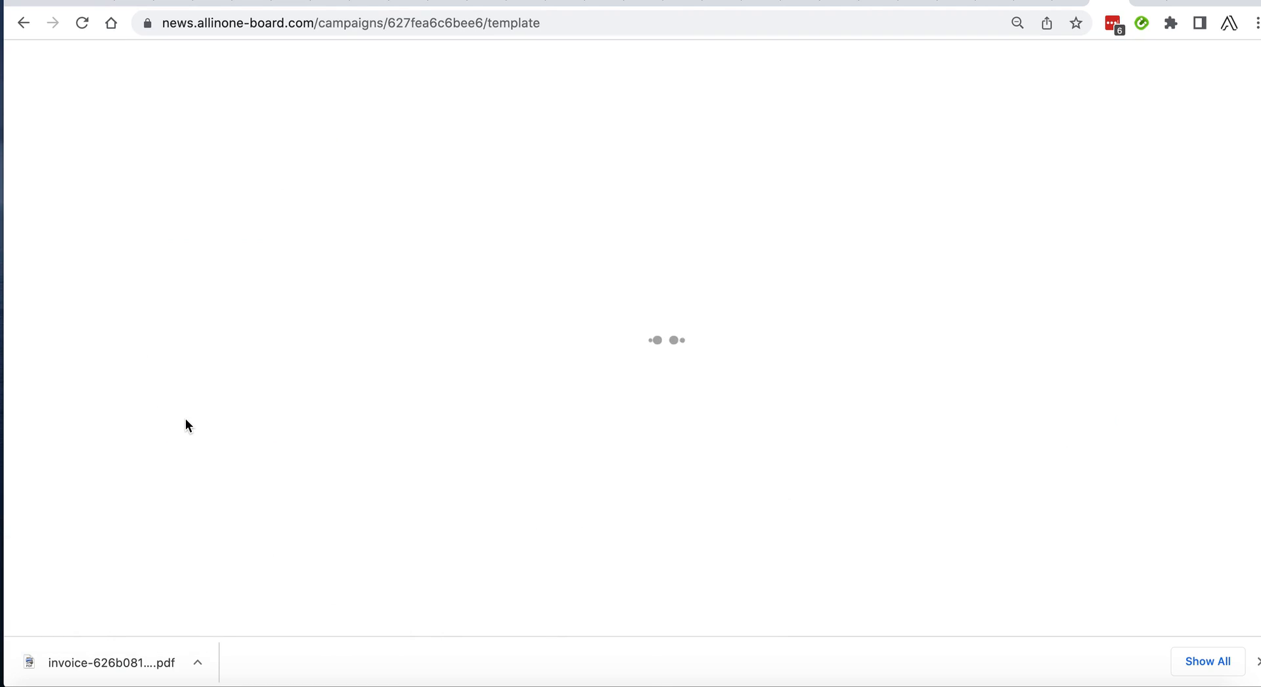
click(1258, 661)
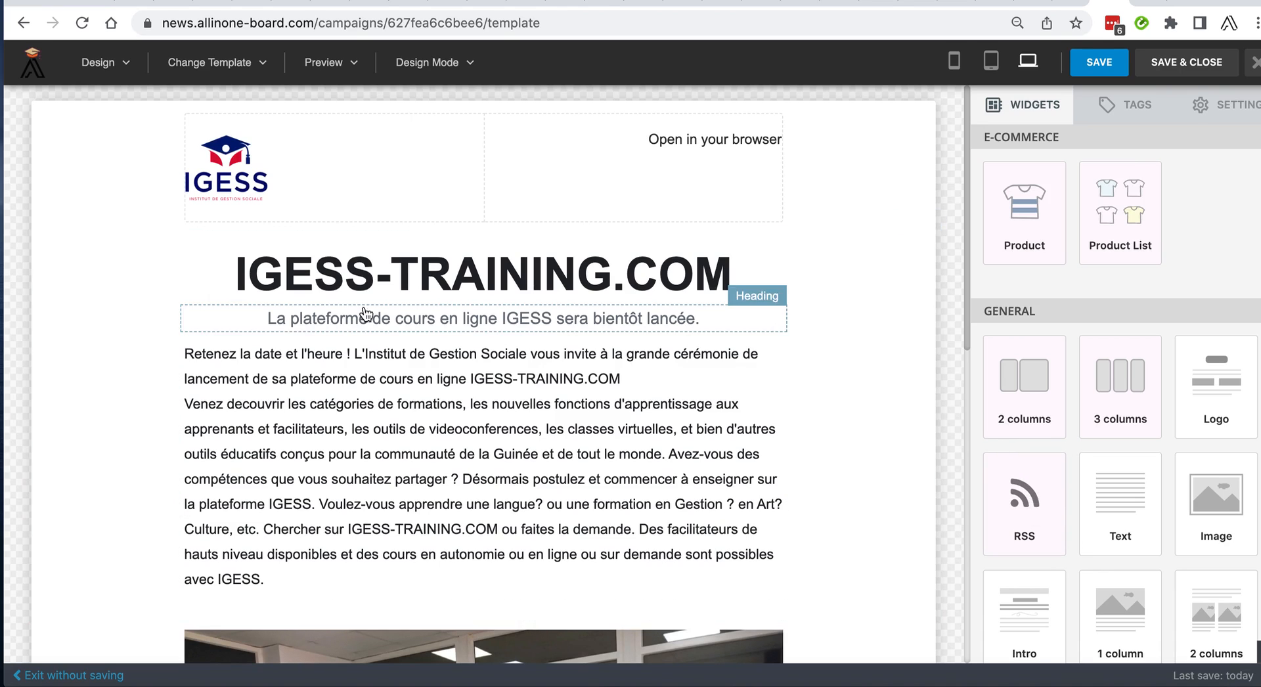
scroll(417, 378, down, 1)
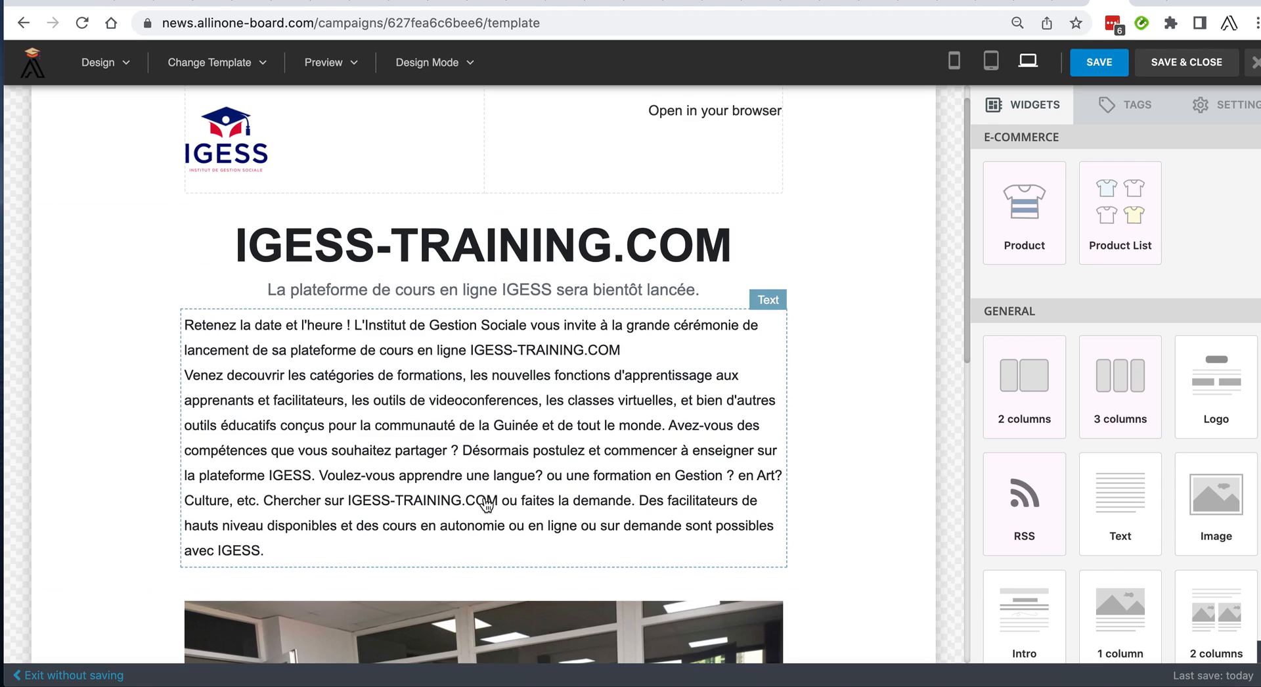
scroll(486, 503, down, 10)
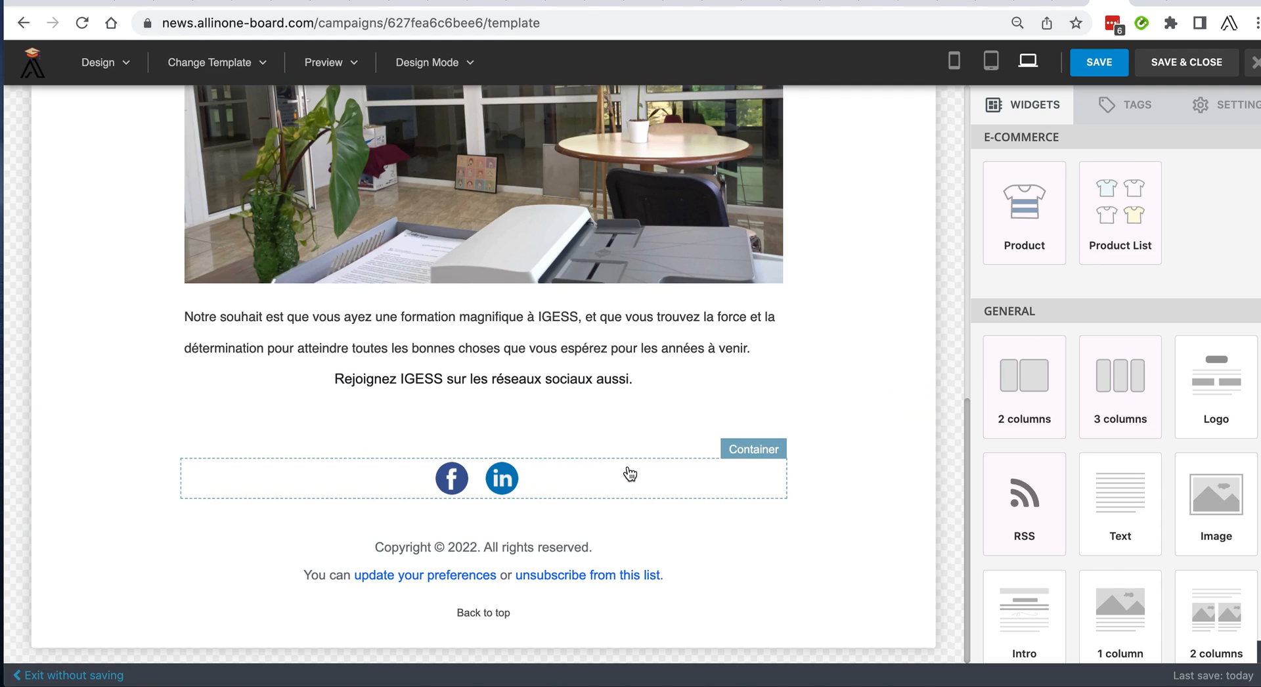
scroll(509, 475, up, 15)
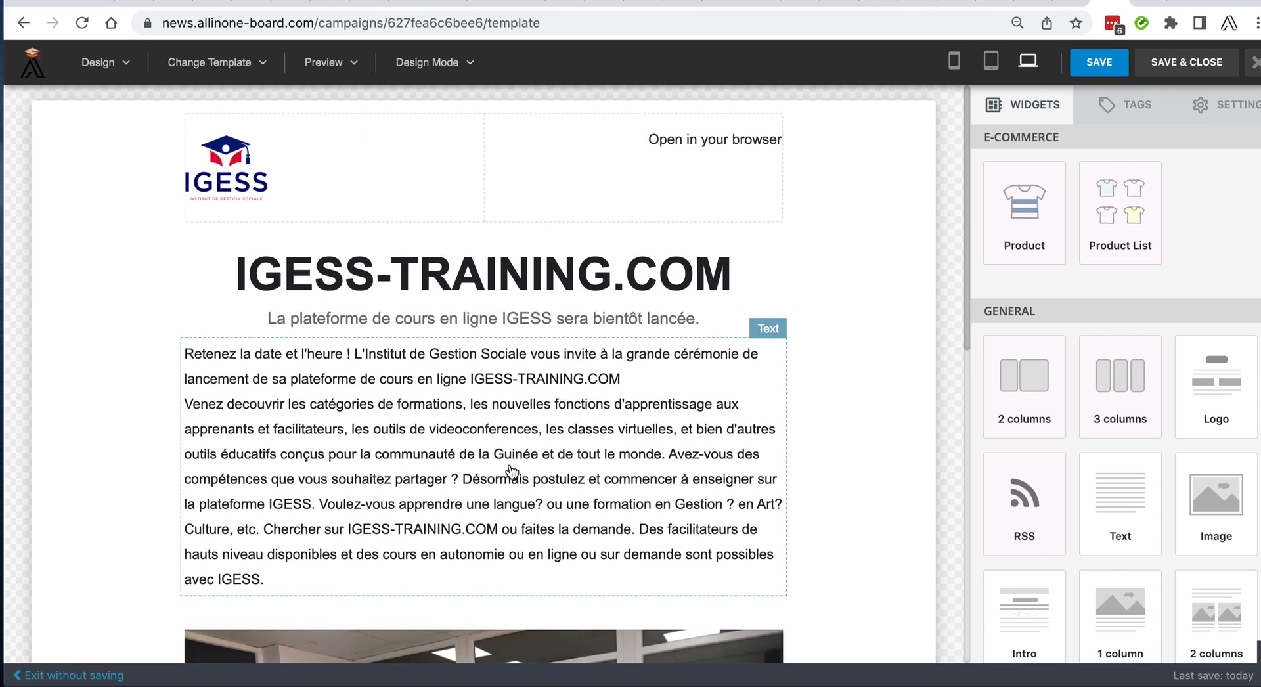
Step: Inspect the editable properties of the IGESS logo and the IGESS-TRAINING.COM heading, then save the email content
click(217, 171)
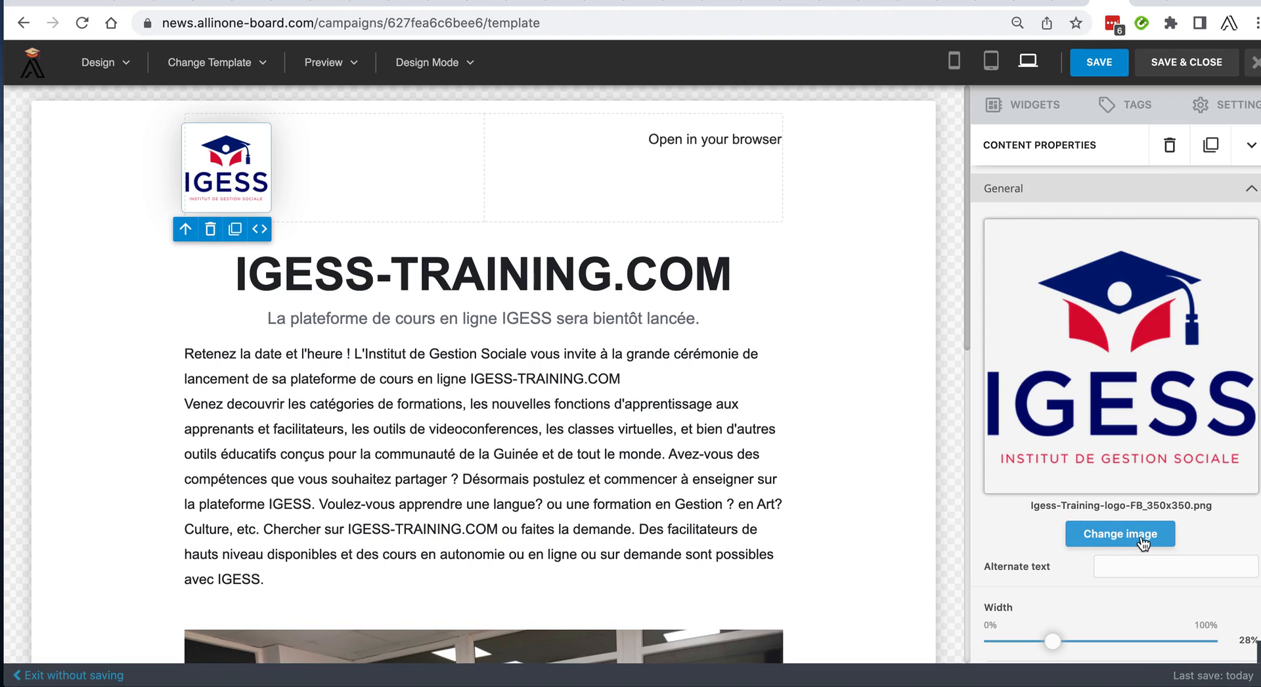
click(353, 270)
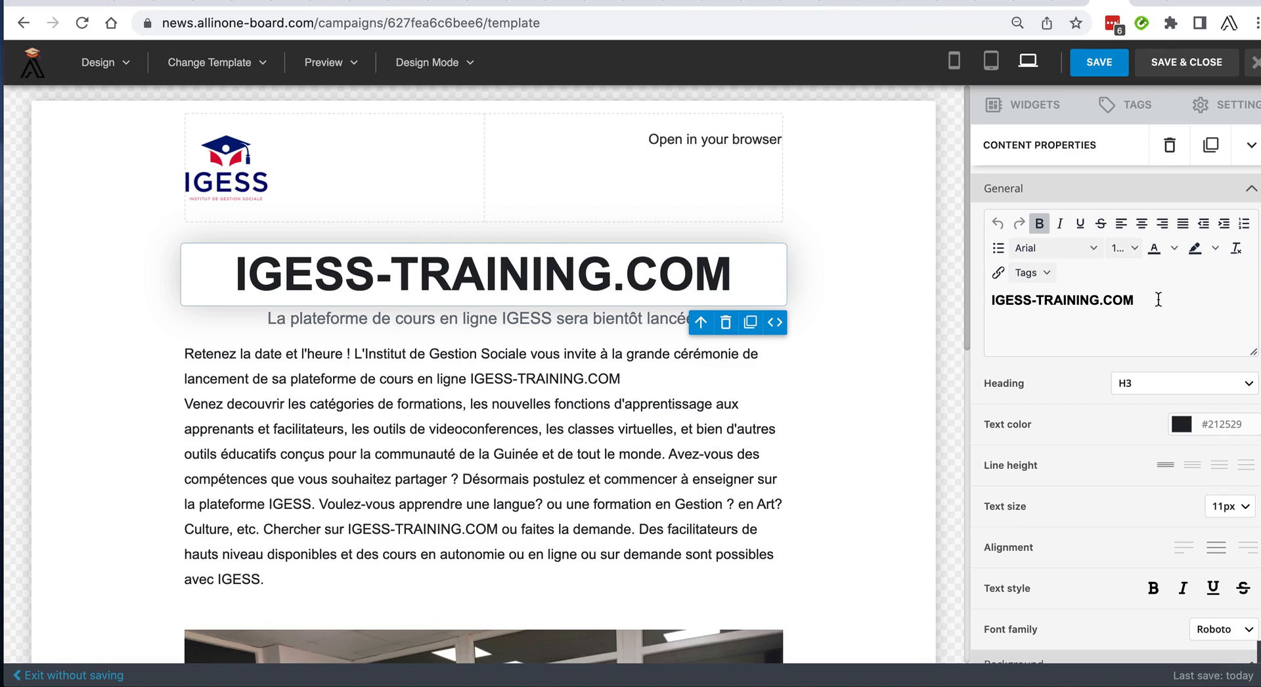
drag(1159, 299, 988, 302)
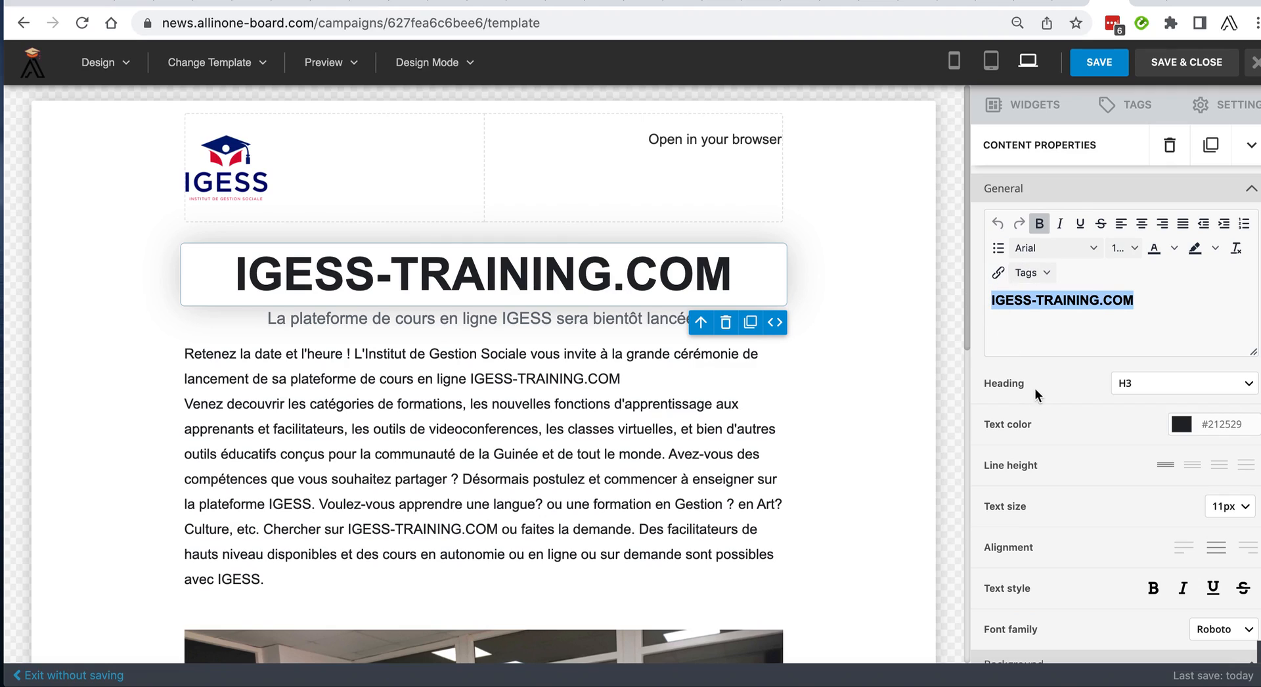
click(1095, 66)
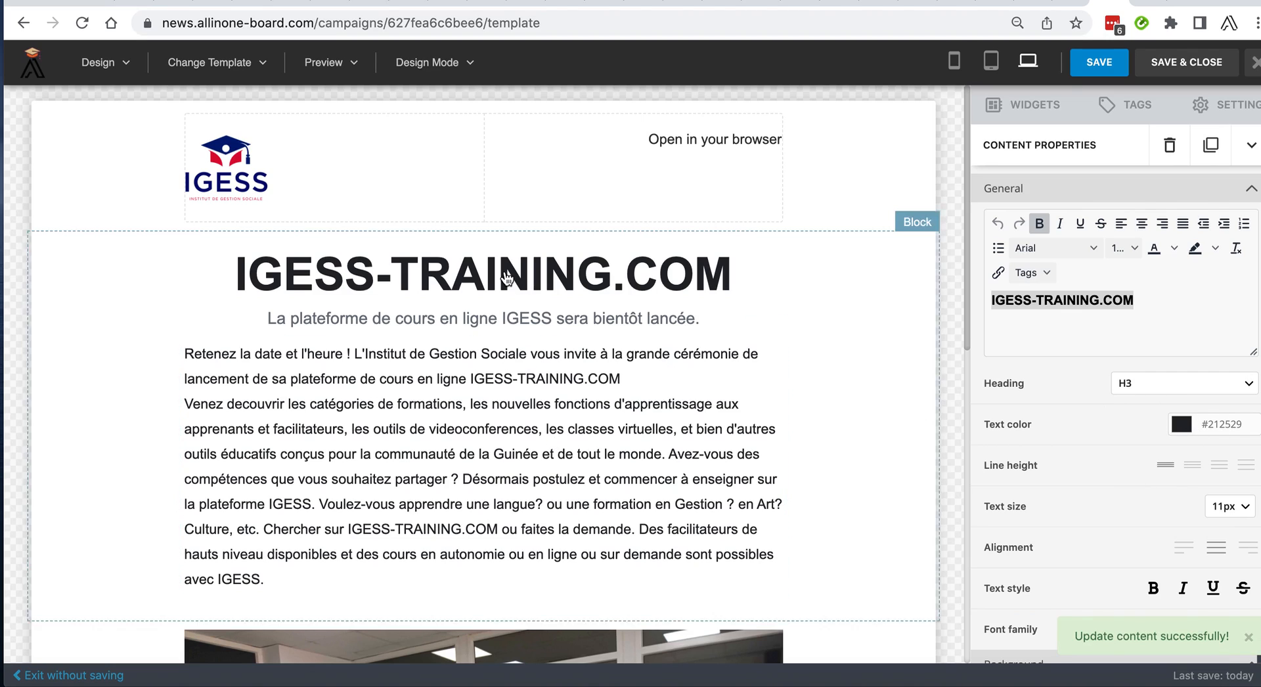
Step: Set the text color of the IGESS-TRAINING.COM heading to dark red, #b50d0d
click(555, 276)
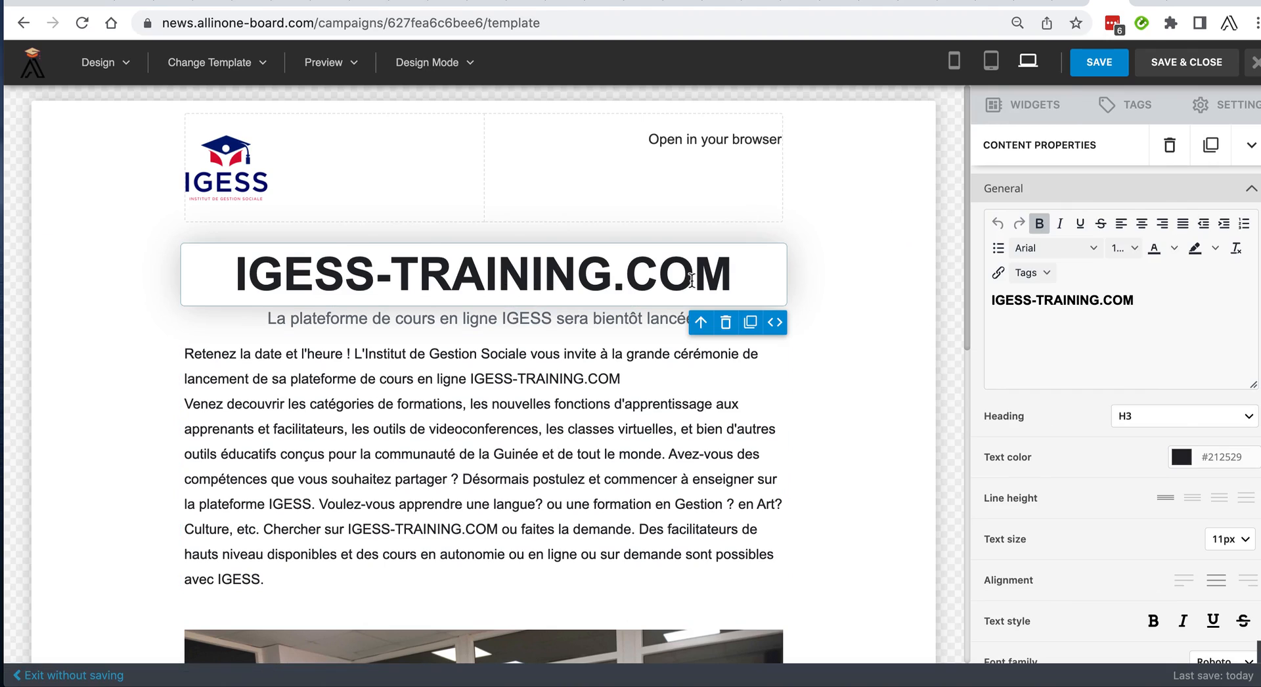
click(1183, 458)
drag(1118, 601, 1081, 607)
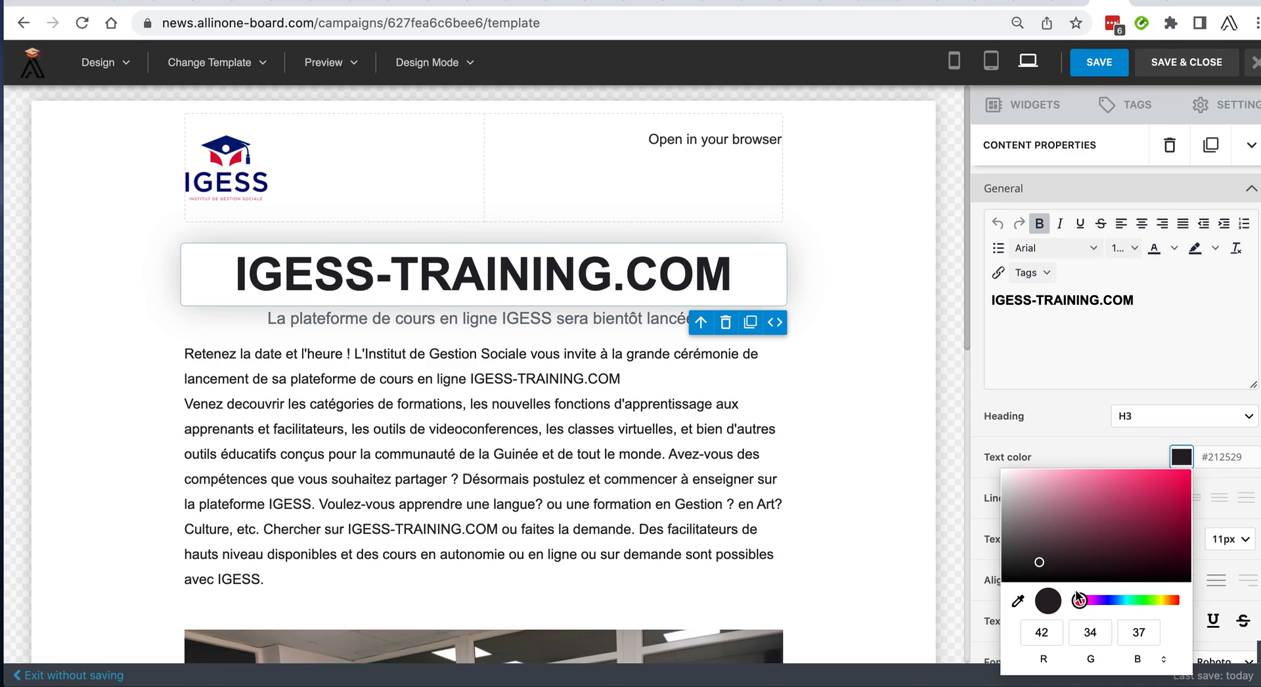
click(1182, 562)
click(1174, 603)
drag(1174, 603, 1176, 601)
click(1183, 527)
click(1176, 503)
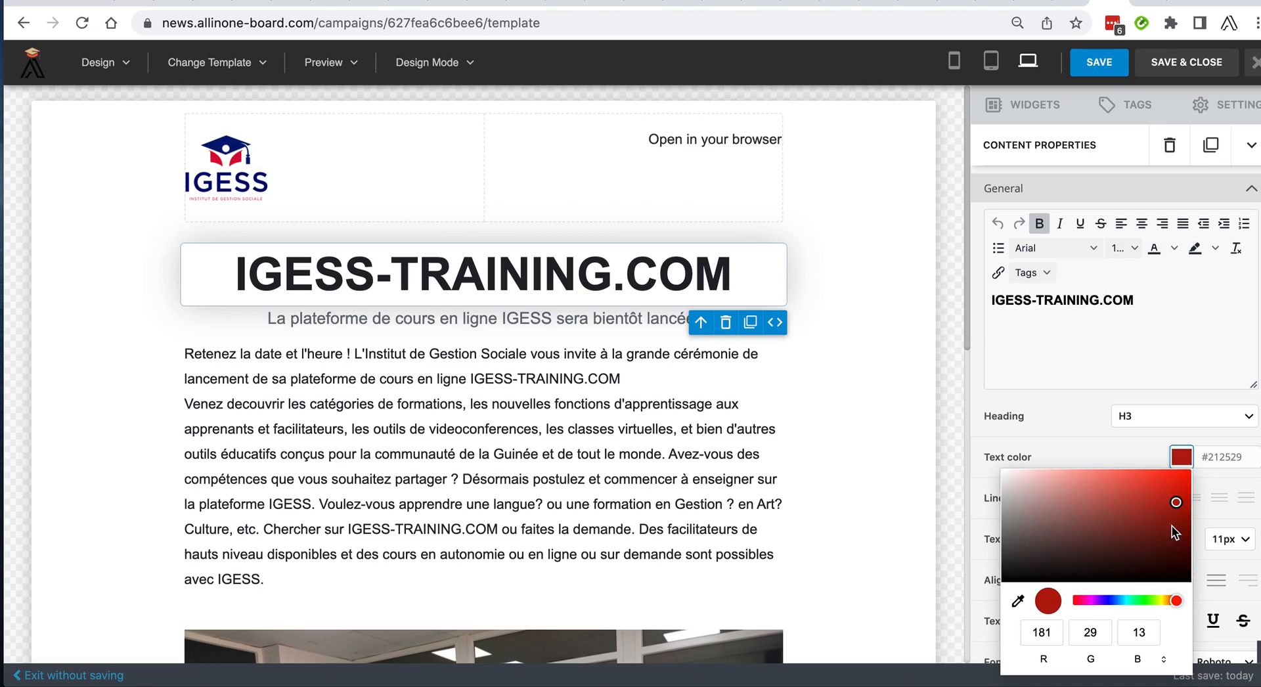
drag(1169, 601, 1180, 600)
click(1232, 489)
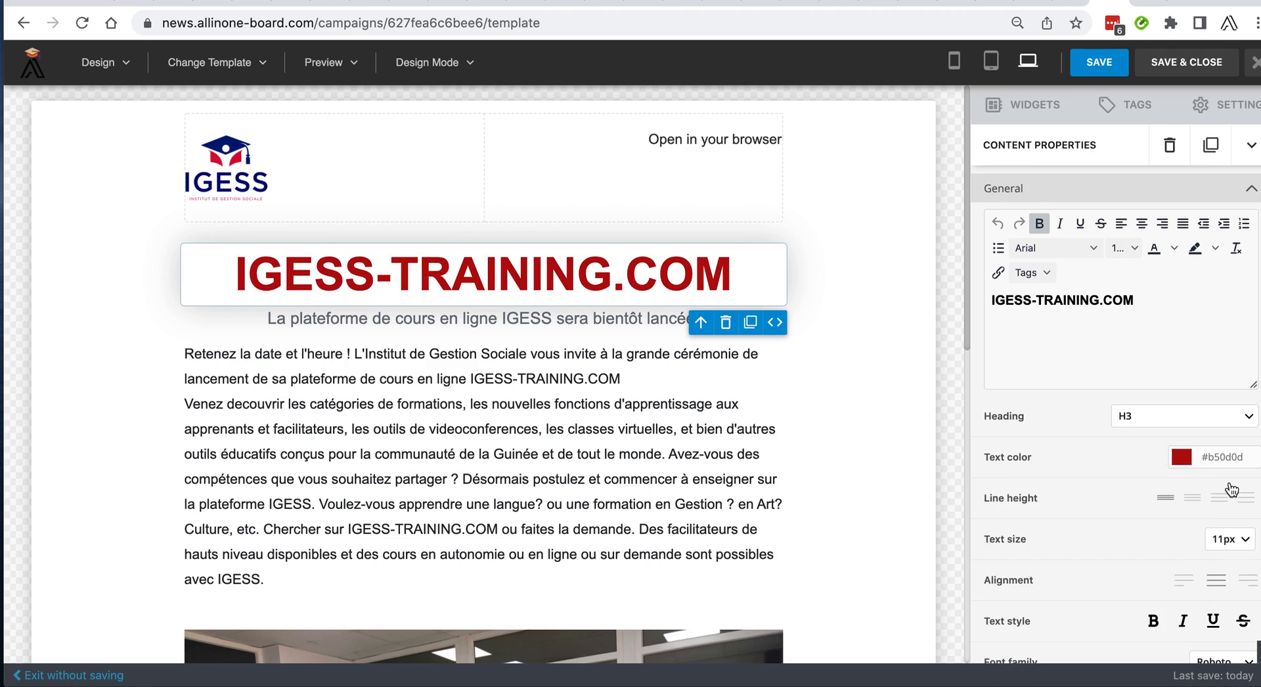
Step: Make the words "nouvelles fonction" bold in the body paragraph below the heading
click(465, 384)
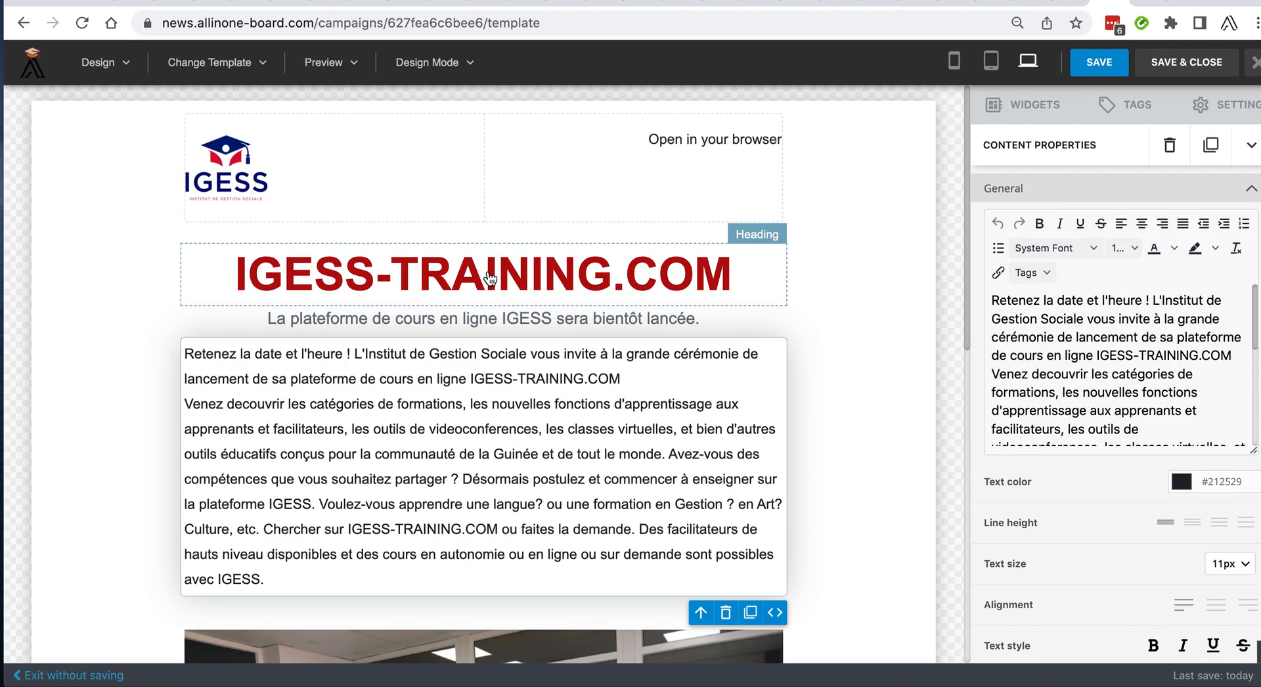
click(310, 379)
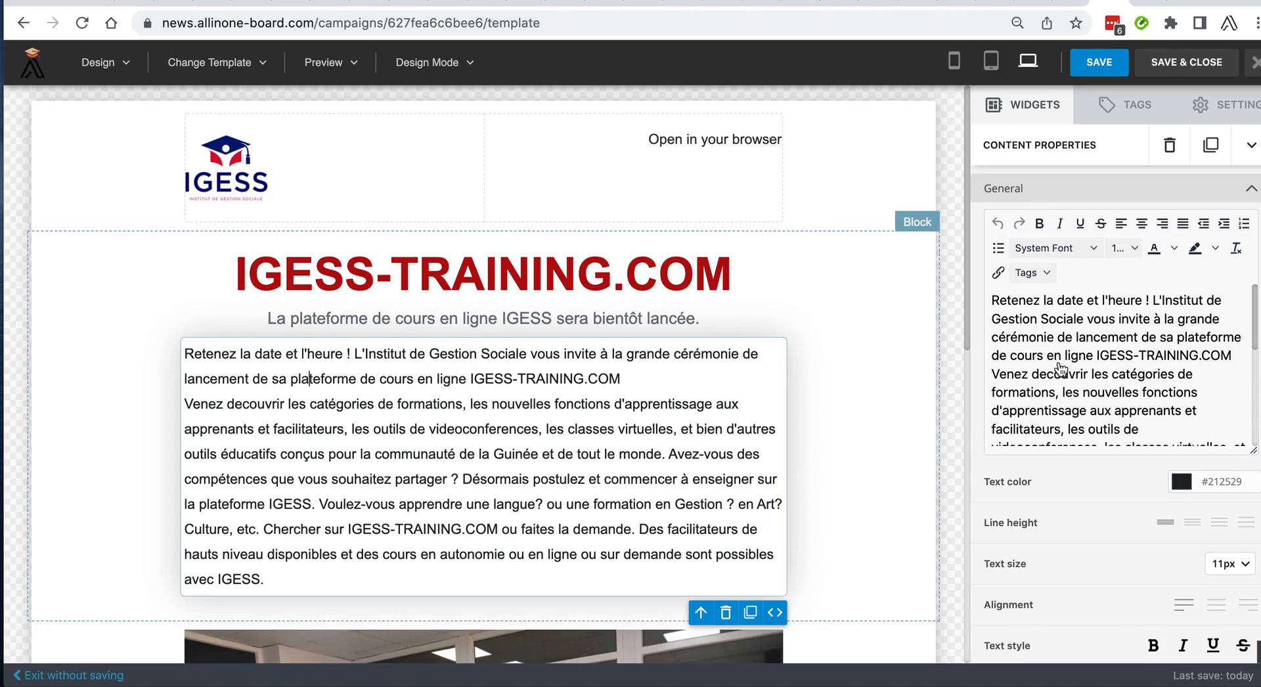
drag(1027, 302, 1142, 422)
drag(1082, 393, 1196, 392)
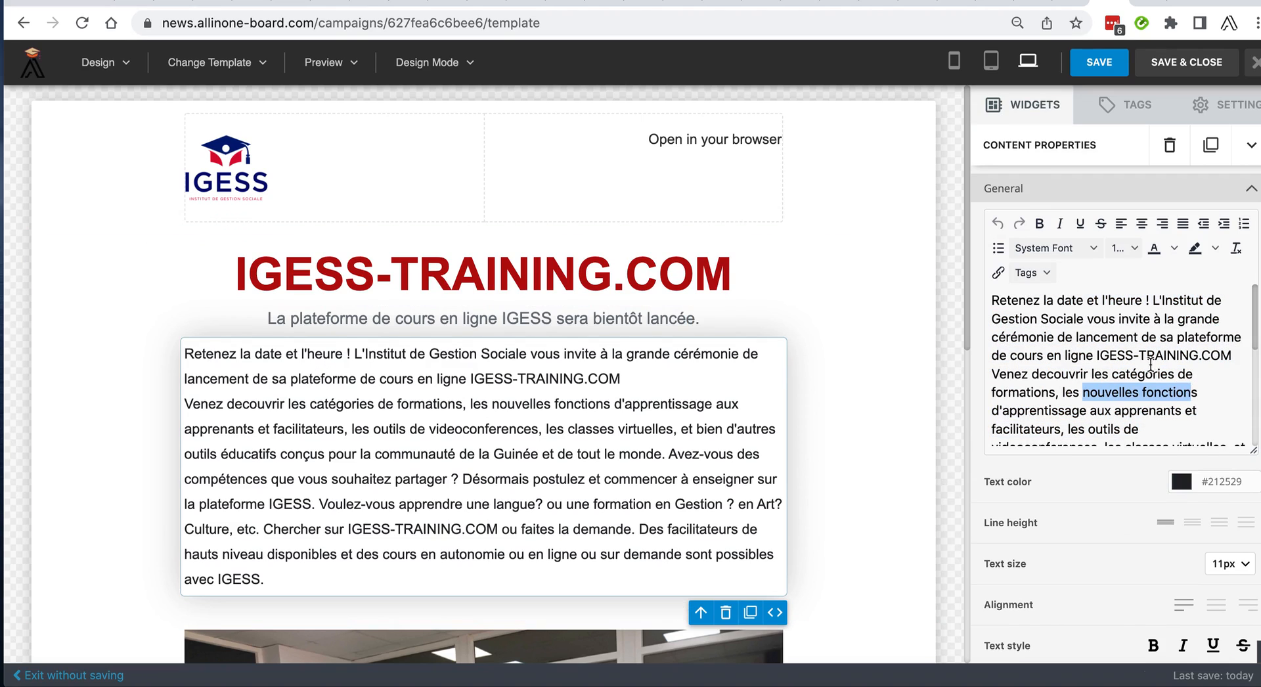
click(1040, 229)
click(1040, 229)
scroll(614, 464, down, 2)
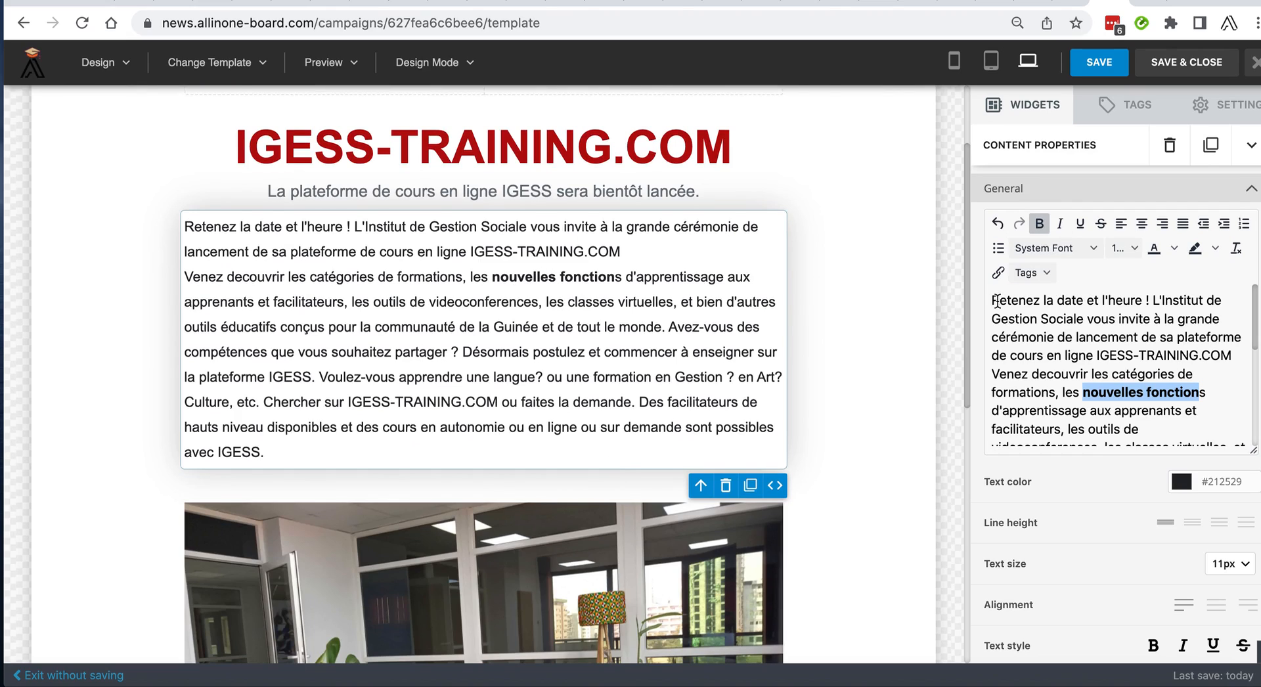
Step: Color the words "date et l'heure" dark blue in the body paragraph and make them bold
drag(1140, 300, 1053, 299)
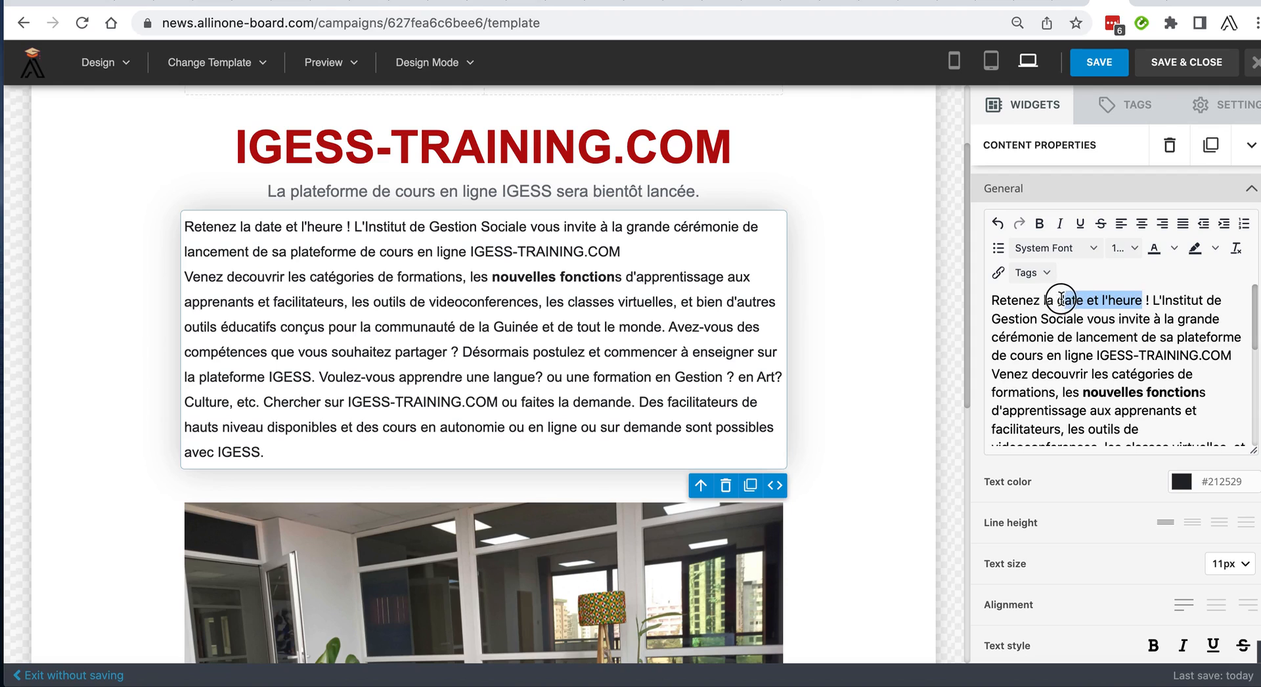
click(1160, 252)
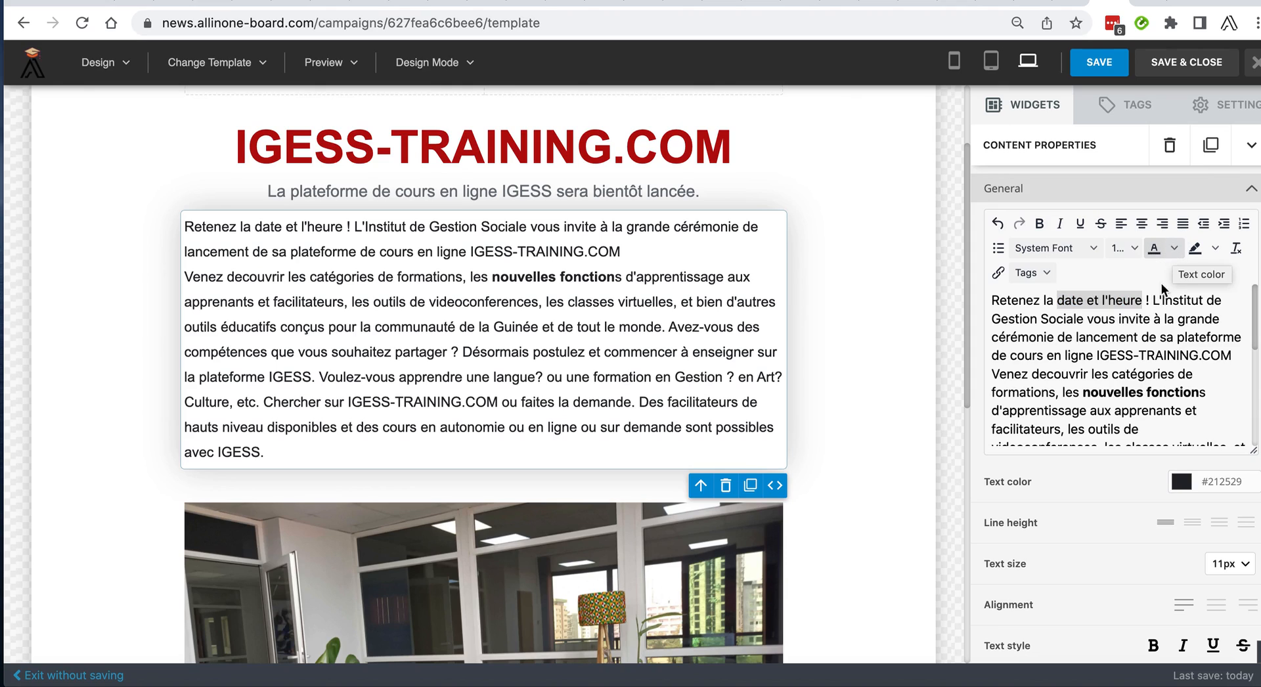
click(1174, 248)
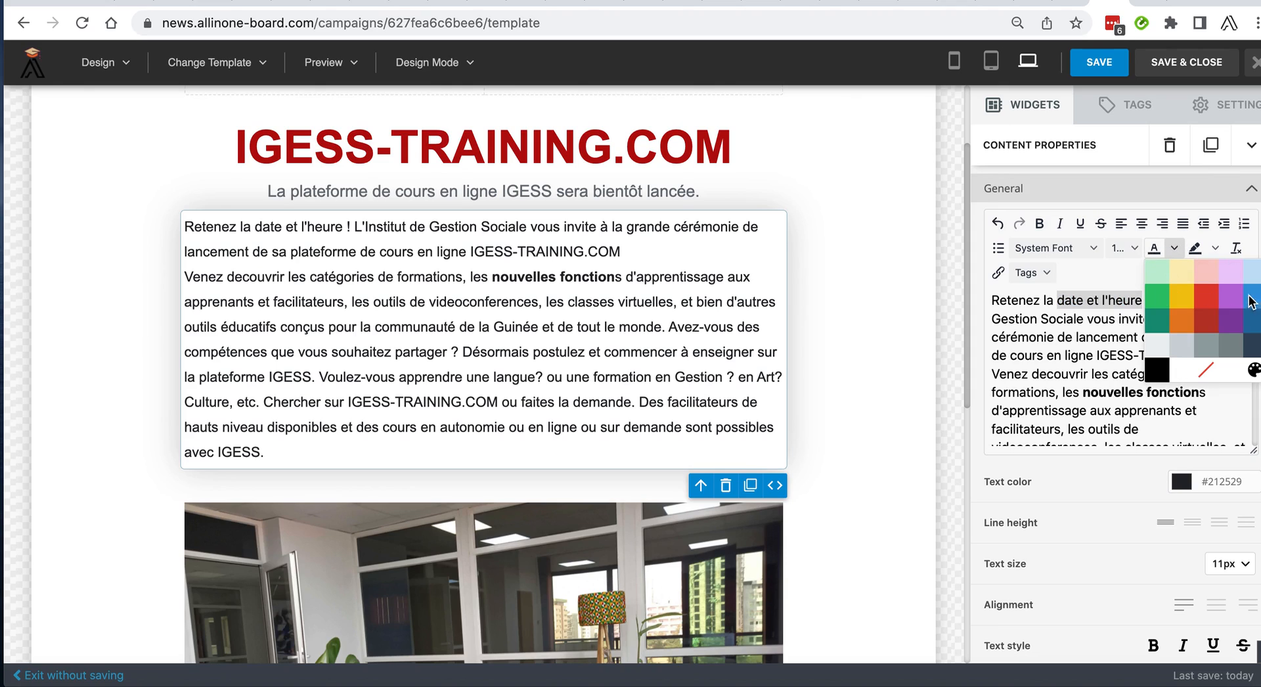
click(1209, 318)
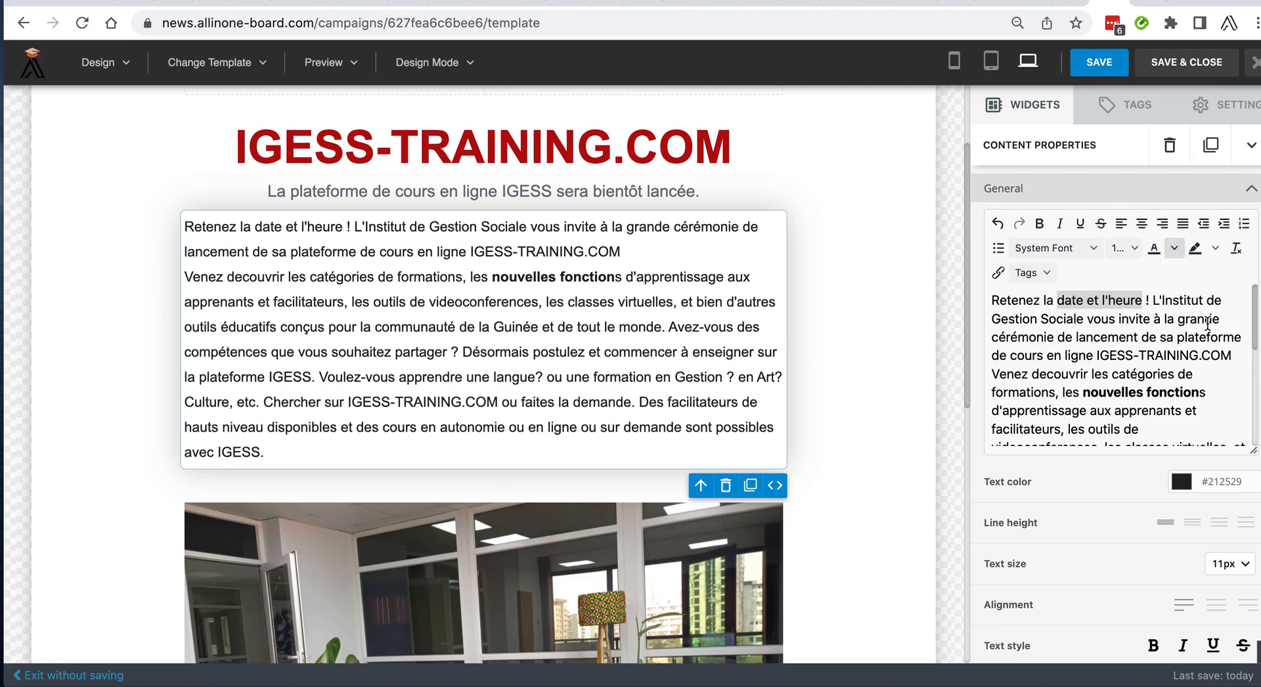
click(1175, 249)
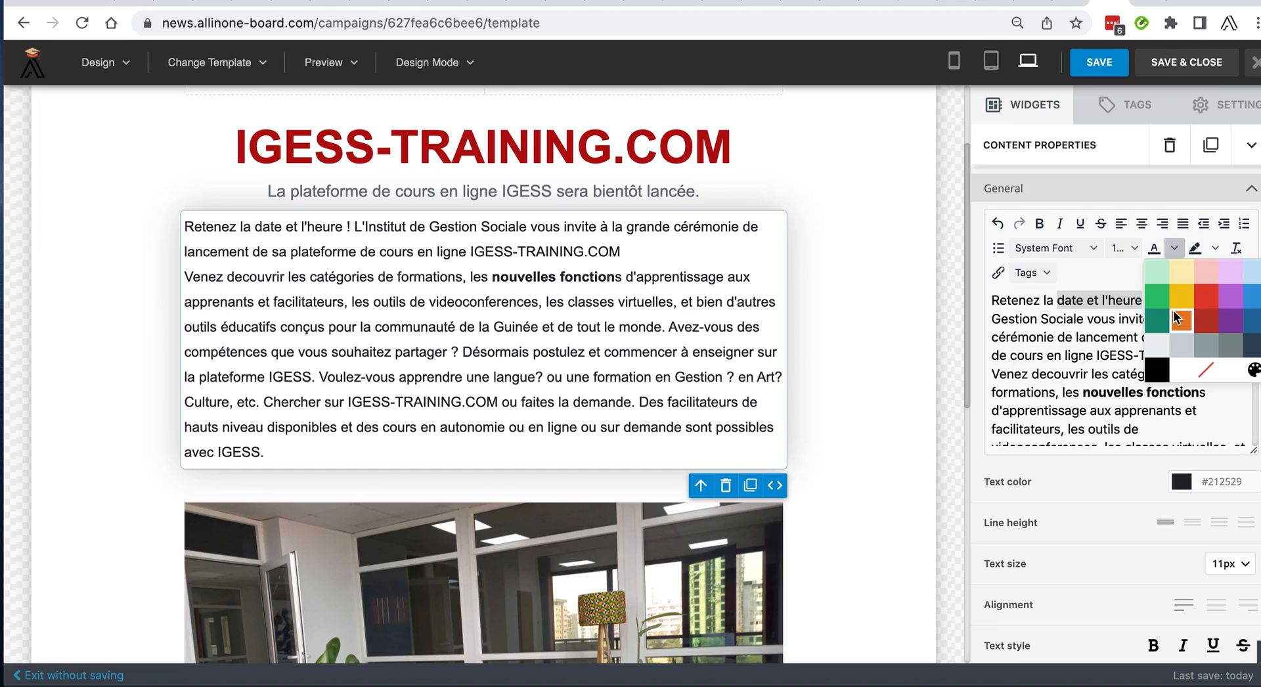
click(1255, 332)
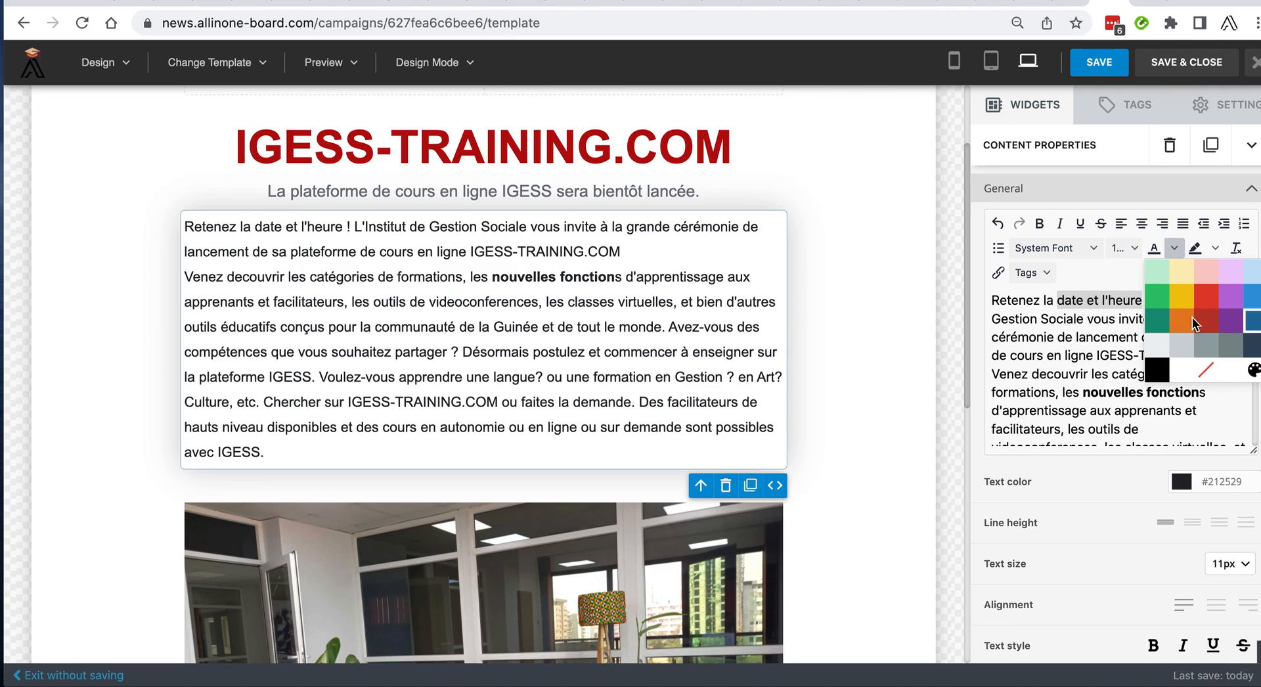
click(1040, 233)
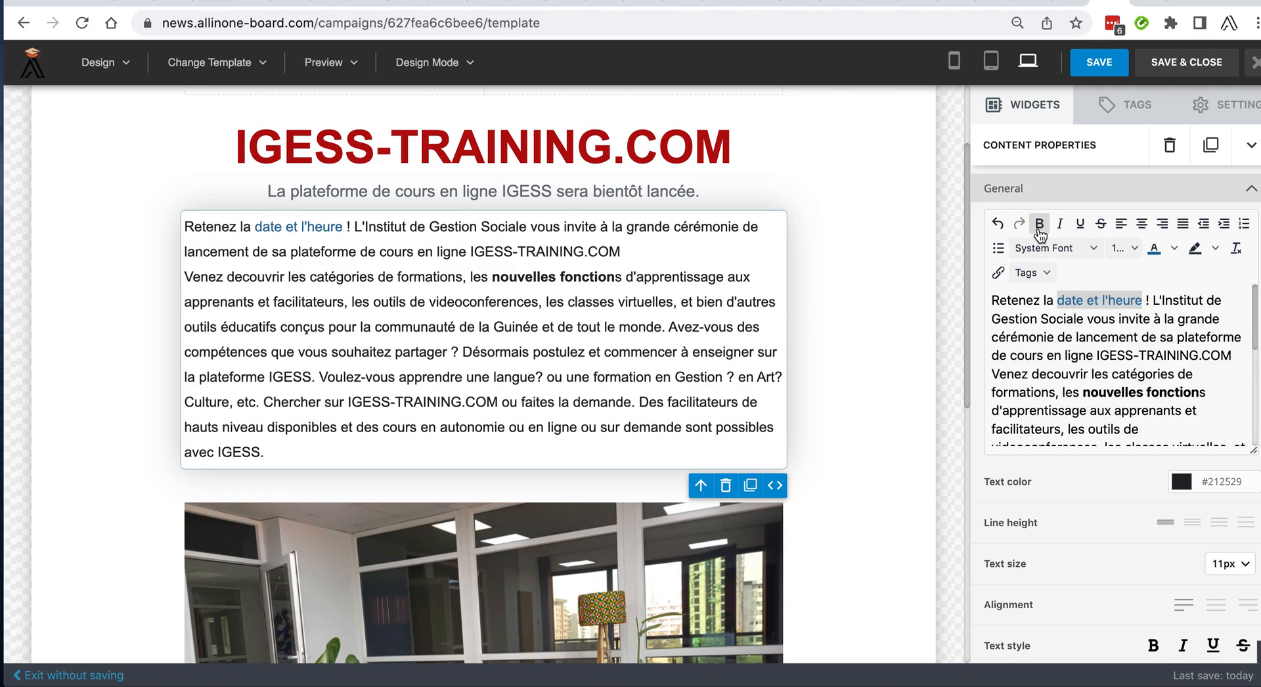
click(1039, 229)
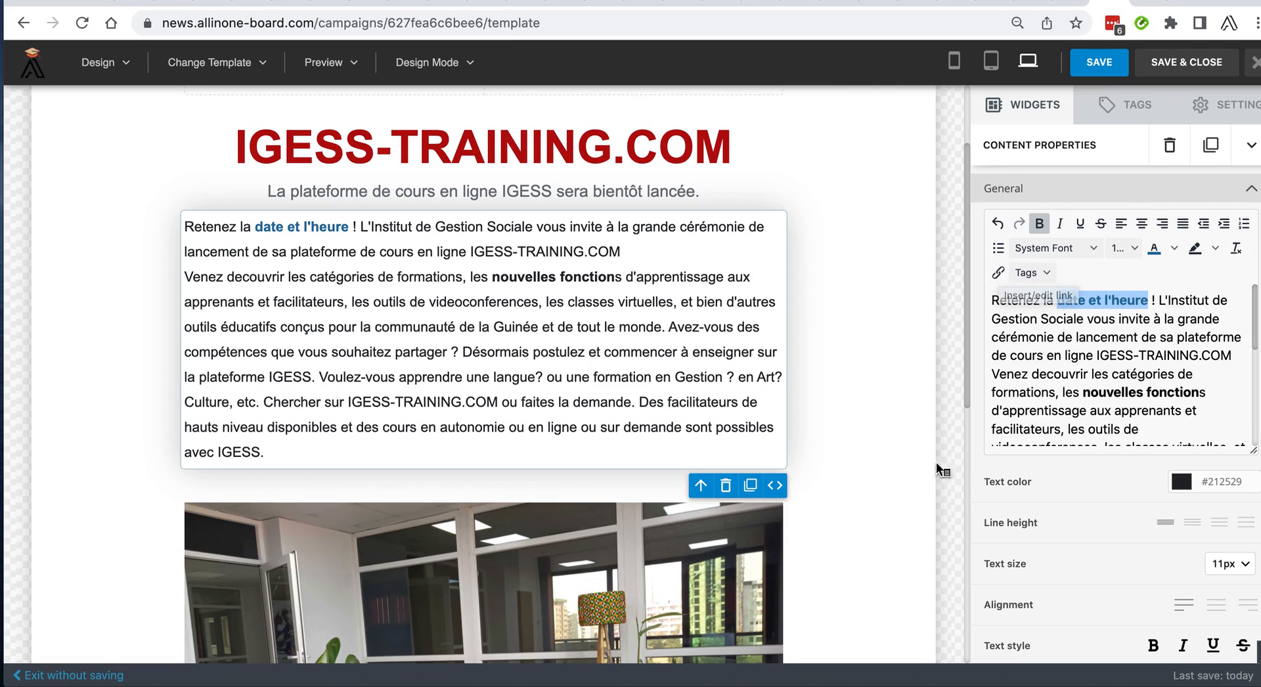
Step: Inspect the office photo's content properties, from image size, link and block options to the container's font and background settings
scroll(631, 424, down, 1)
scroll(631, 424, down, 6)
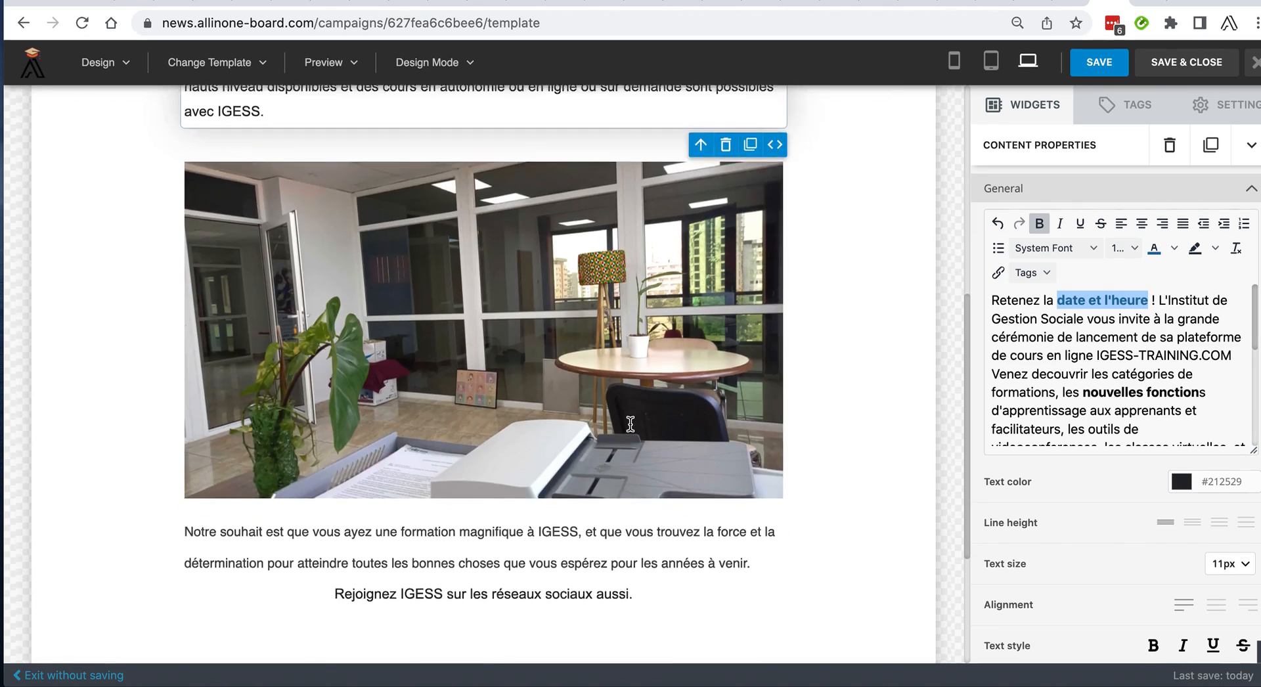
click(451, 266)
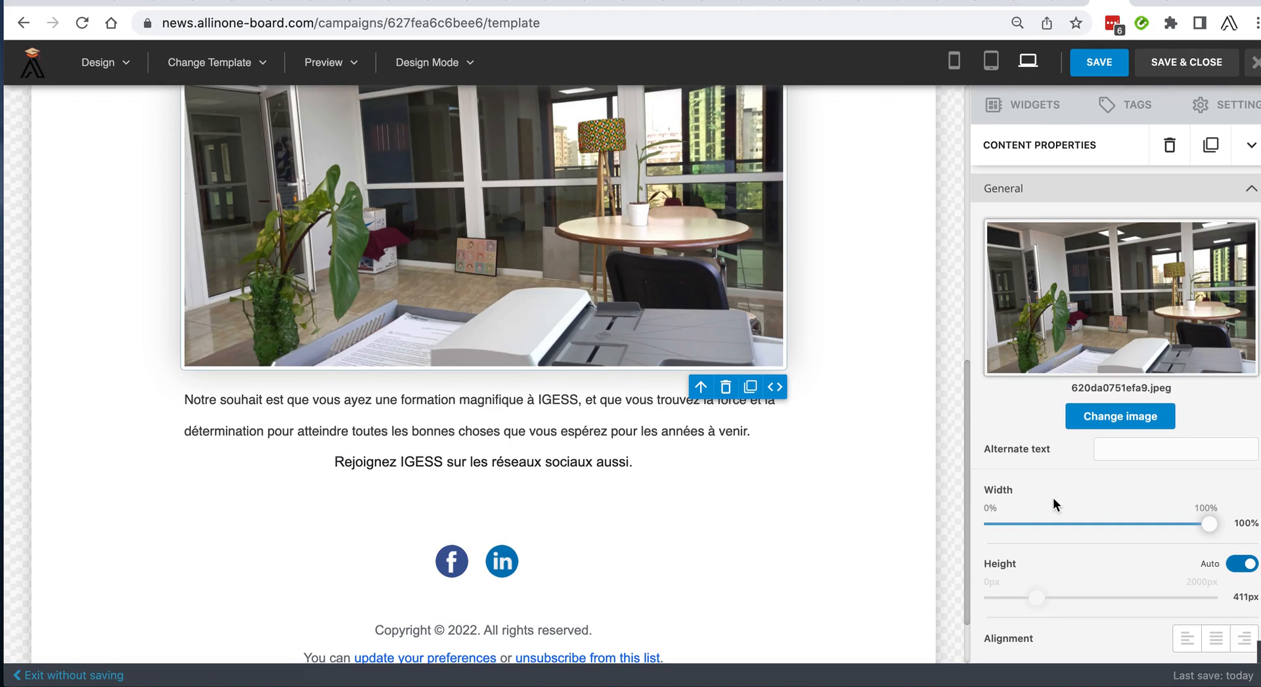
scroll(1058, 585, down, 3)
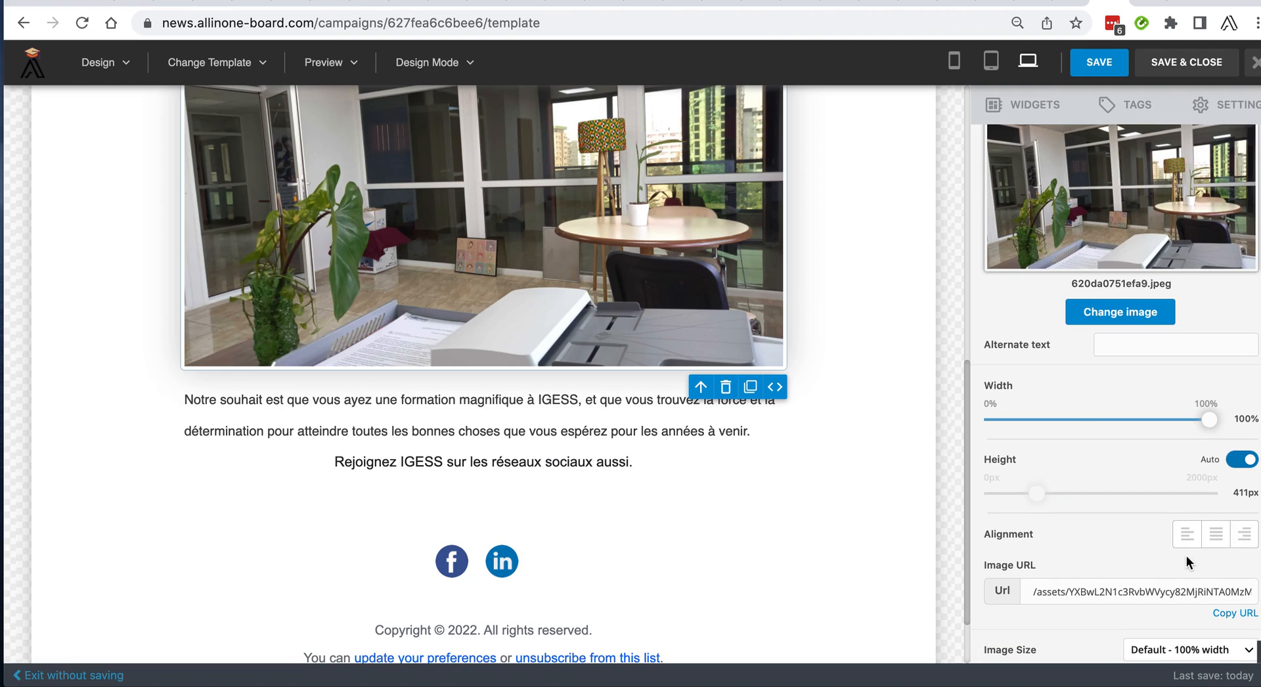
scroll(1182, 557, down, 5)
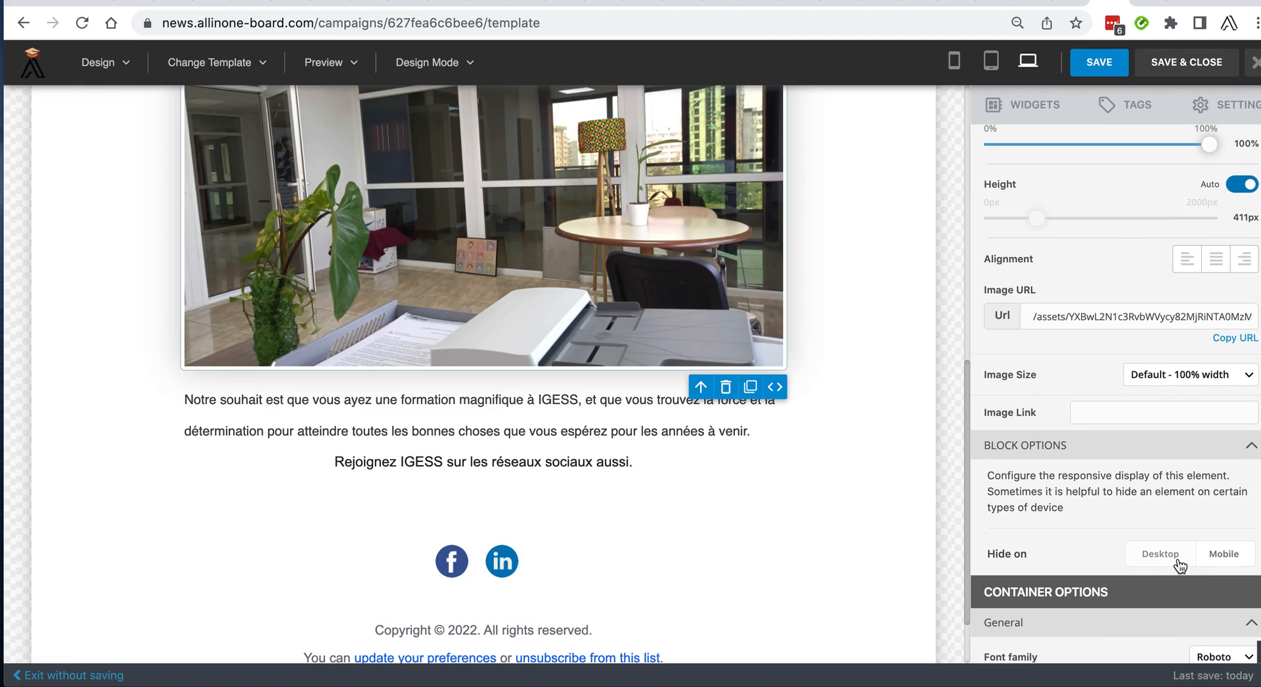
scroll(1051, 551, down, 5)
scroll(1047, 551, down, 1)
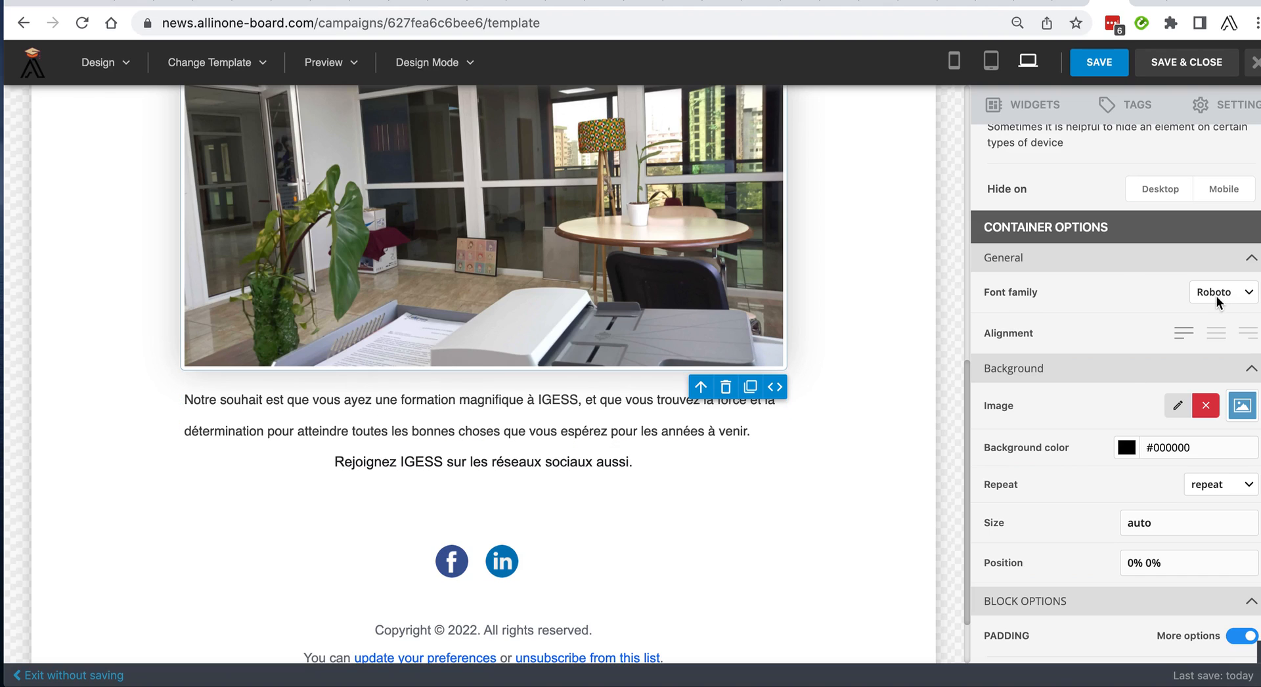
scroll(534, 447, down, 1)
Step: Review the edited email from its header, then save the content and close the builder
scroll(536, 449, up, 8)
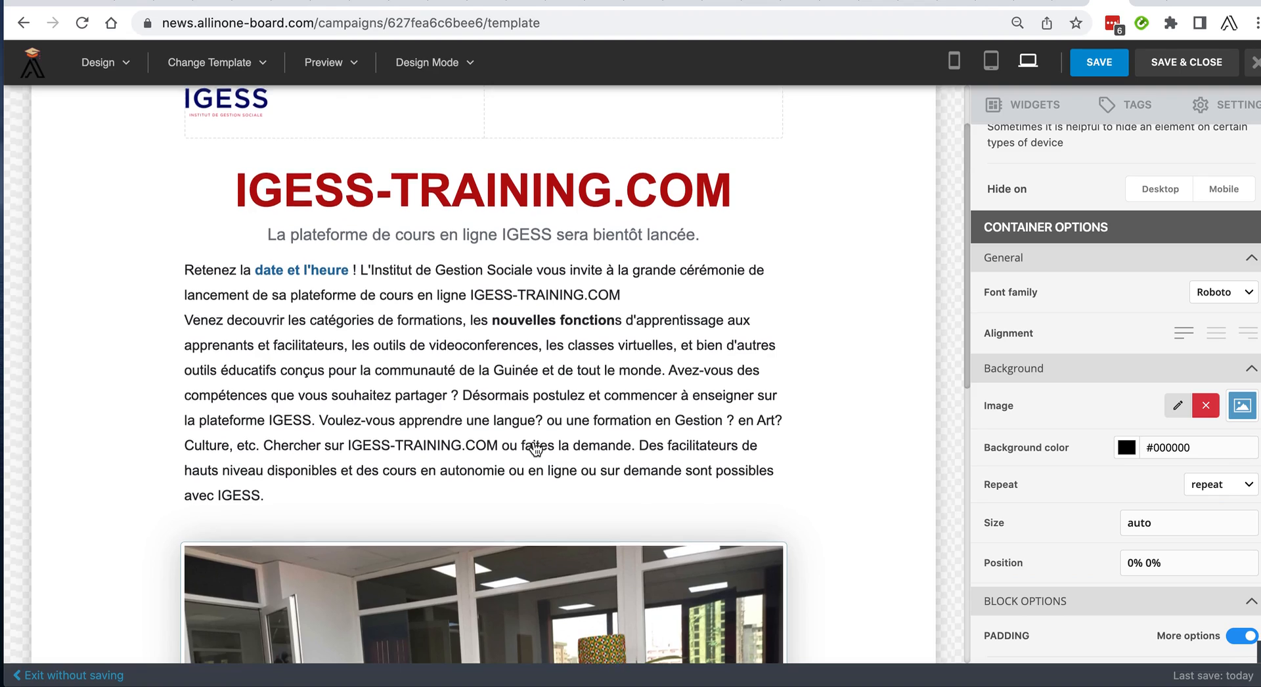
scroll(535, 449, up, 2)
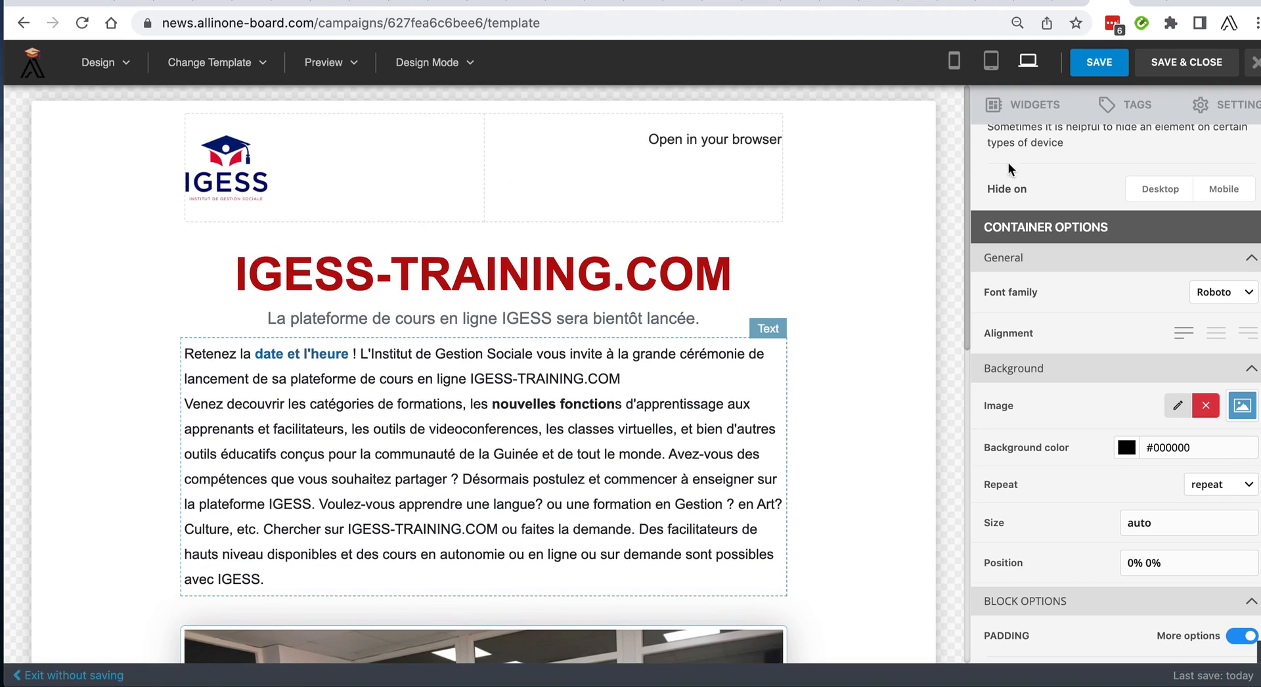
click(1181, 66)
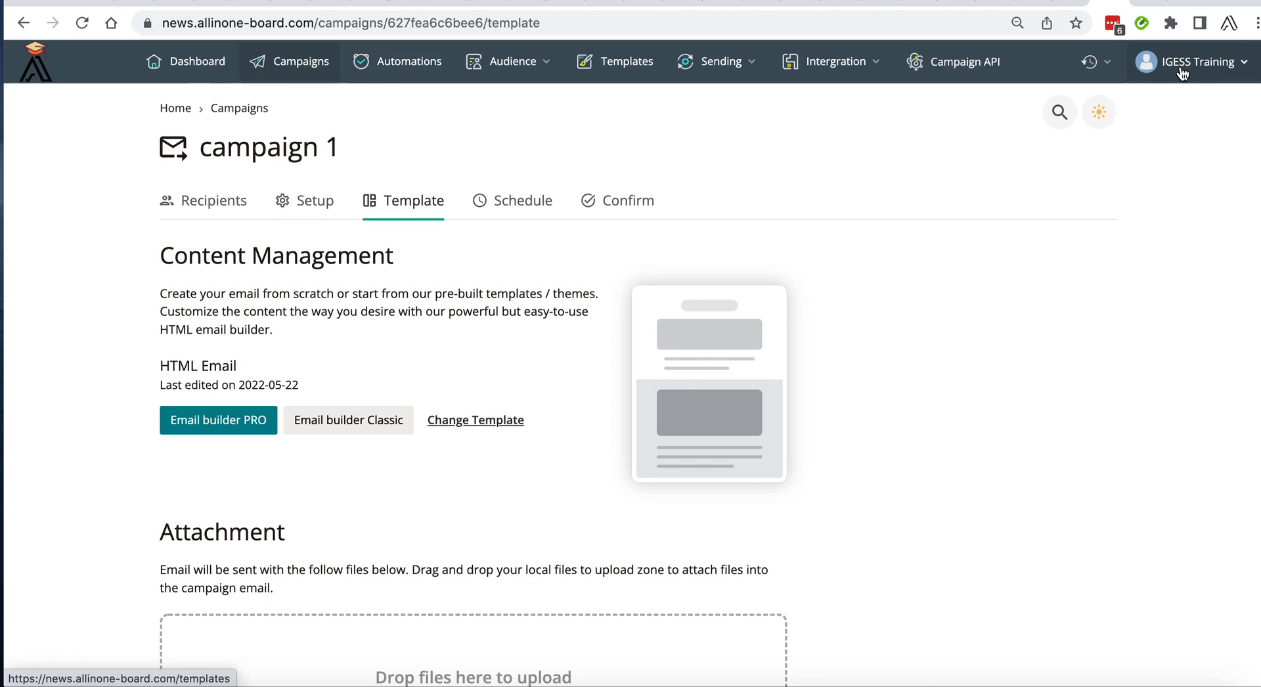
Step: Review the attachment area of campaign 1's template page, then continue to the delivery schedule
scroll(908, 372, down, 5)
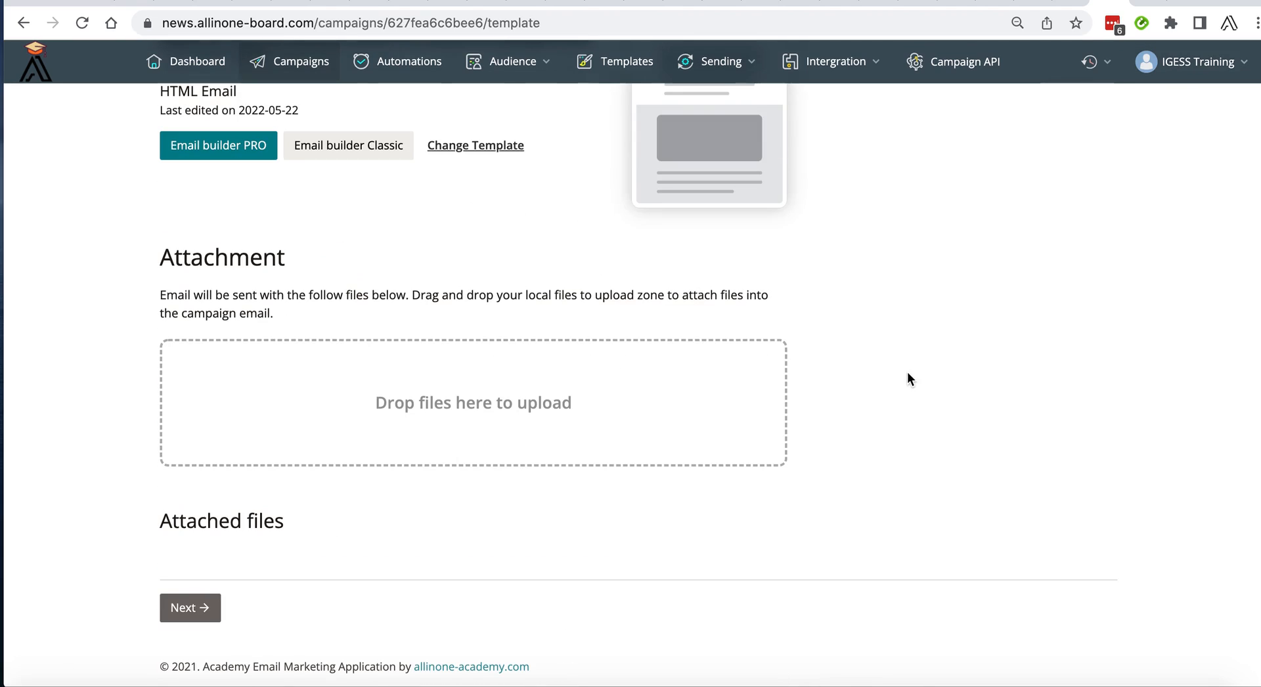
click(408, 380)
click(1130, 427)
click(193, 603)
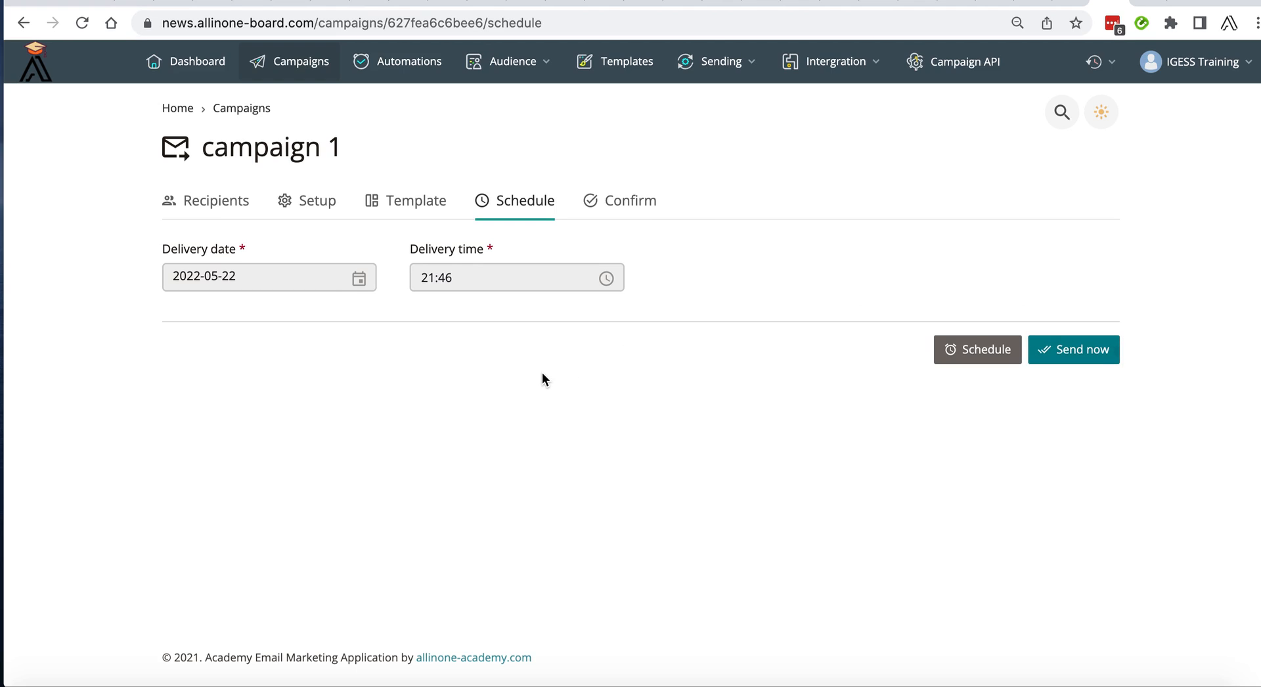
Step: Set campaign 1's delivery date to 2022-05-31 and look at the hour and minute choices for the delivery time
click(268, 281)
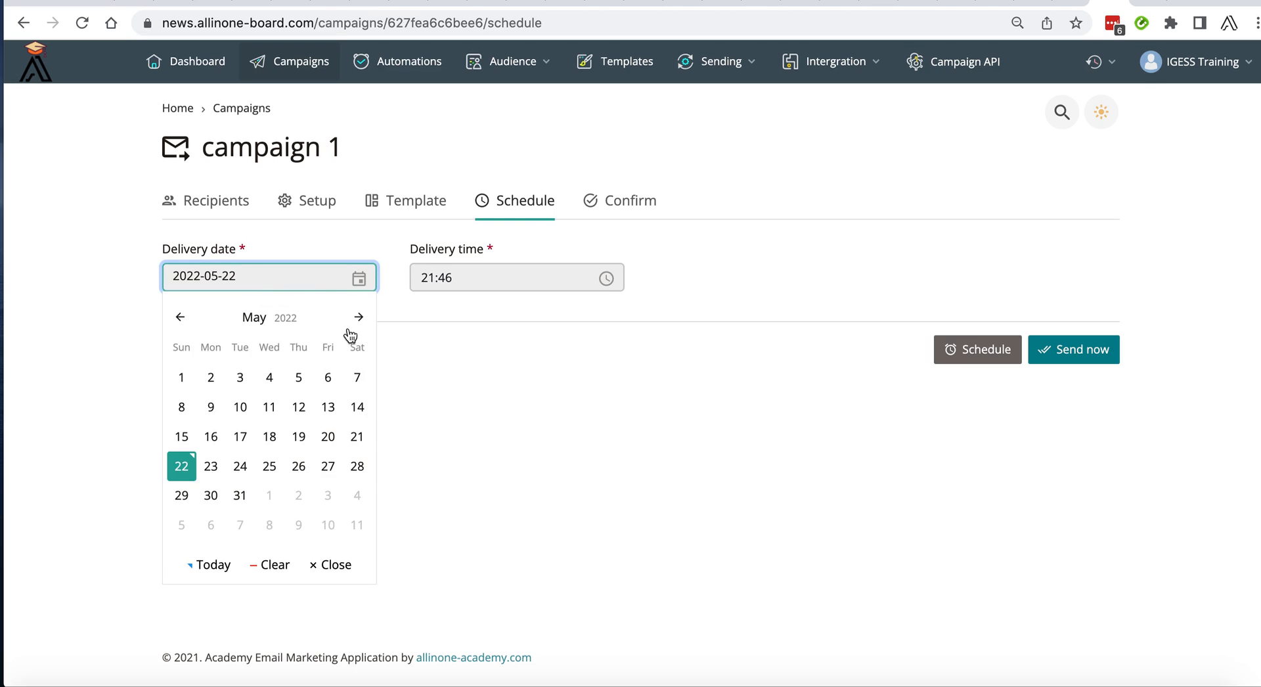
click(240, 497)
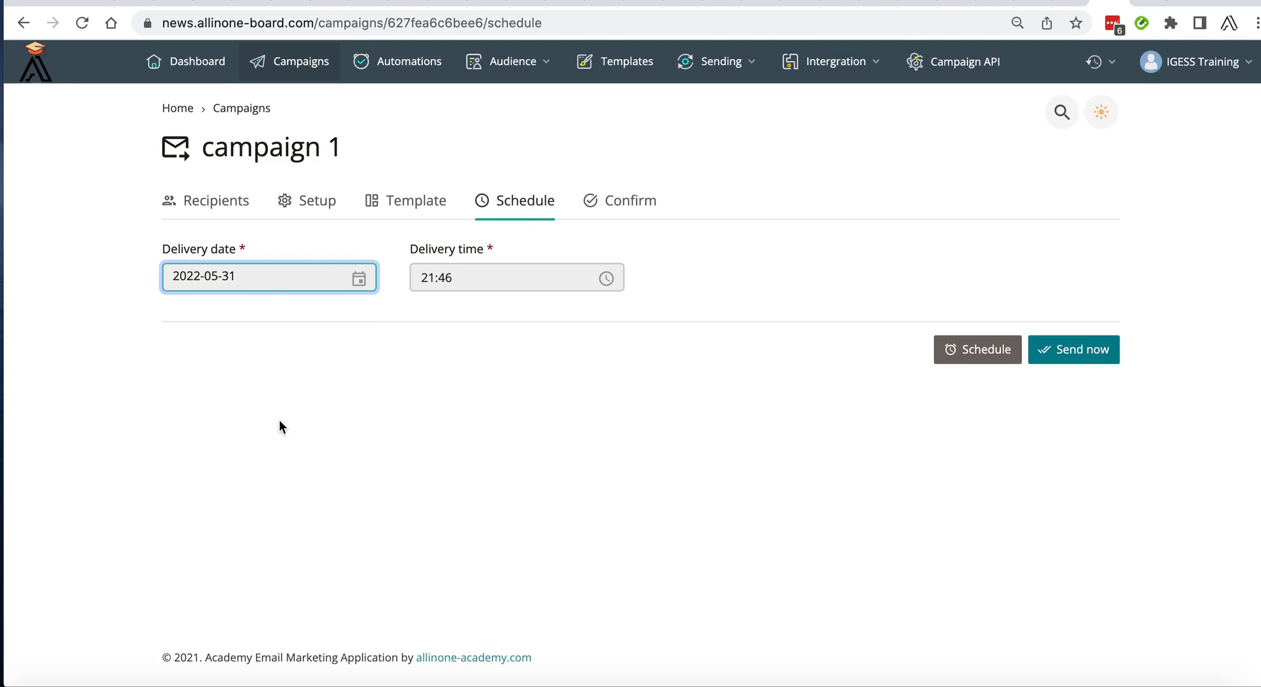
click(262, 279)
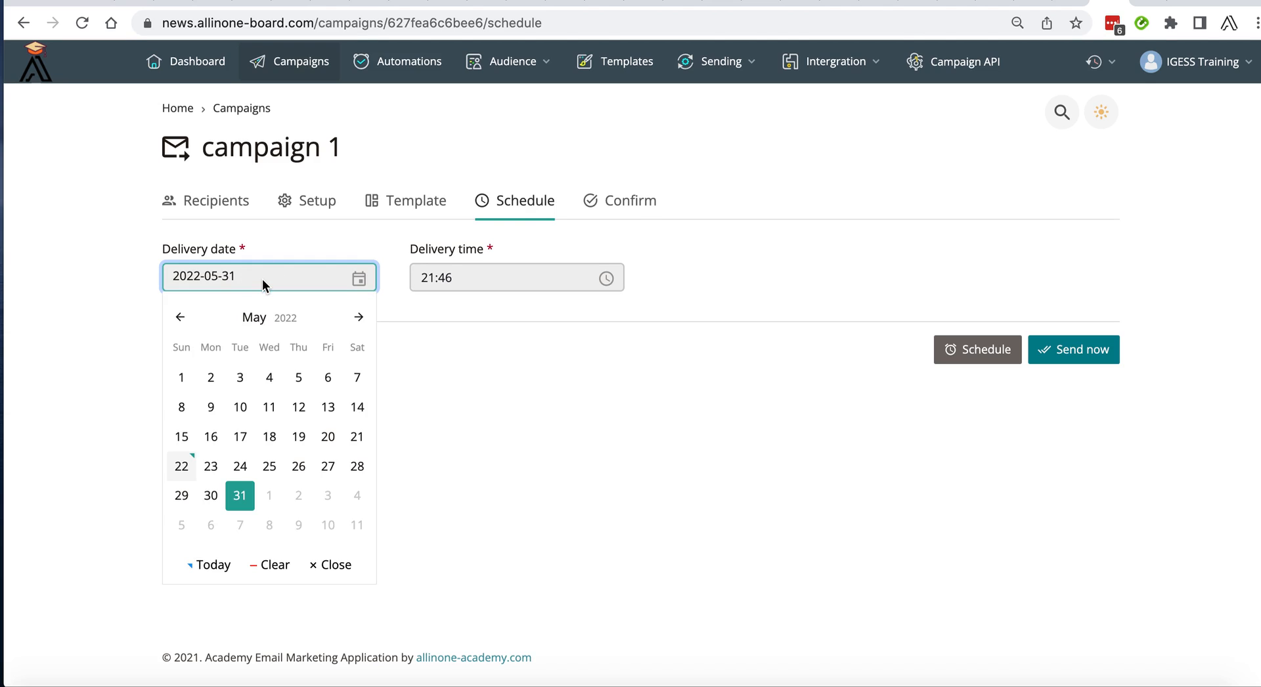
click(494, 277)
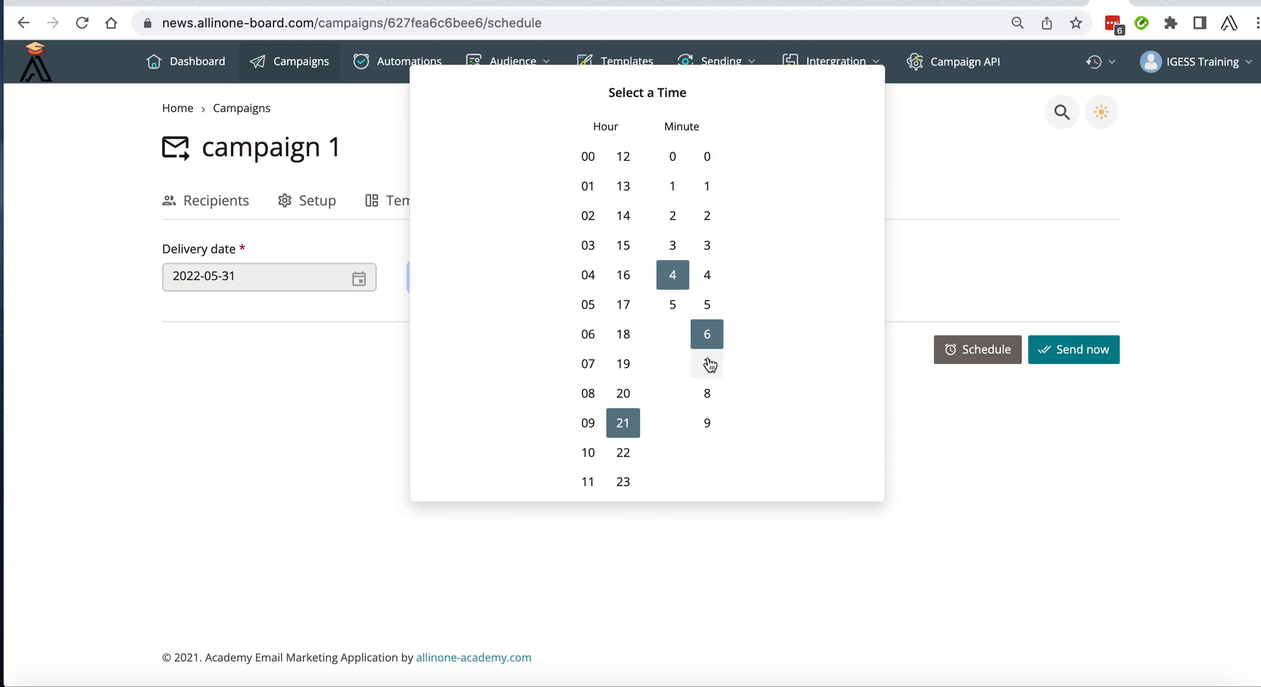
click(302, 356)
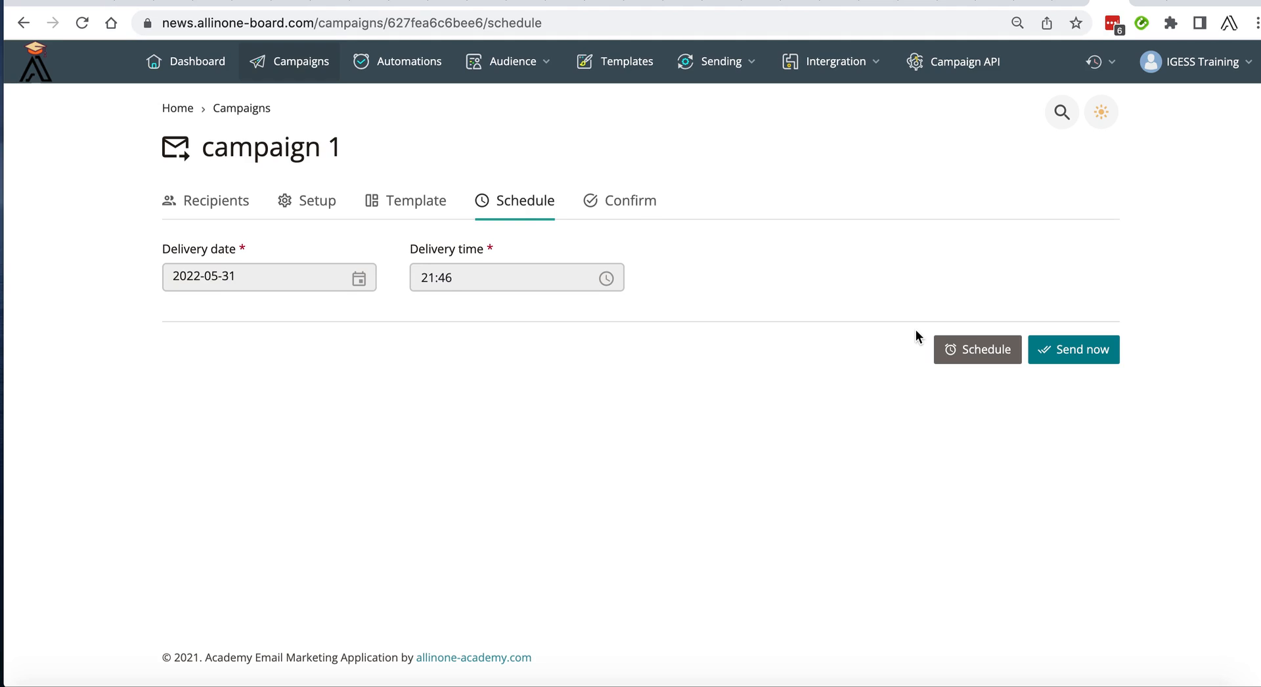
Step: Return to the account dashboard and show the list growth for the Instructors List
click(289, 58)
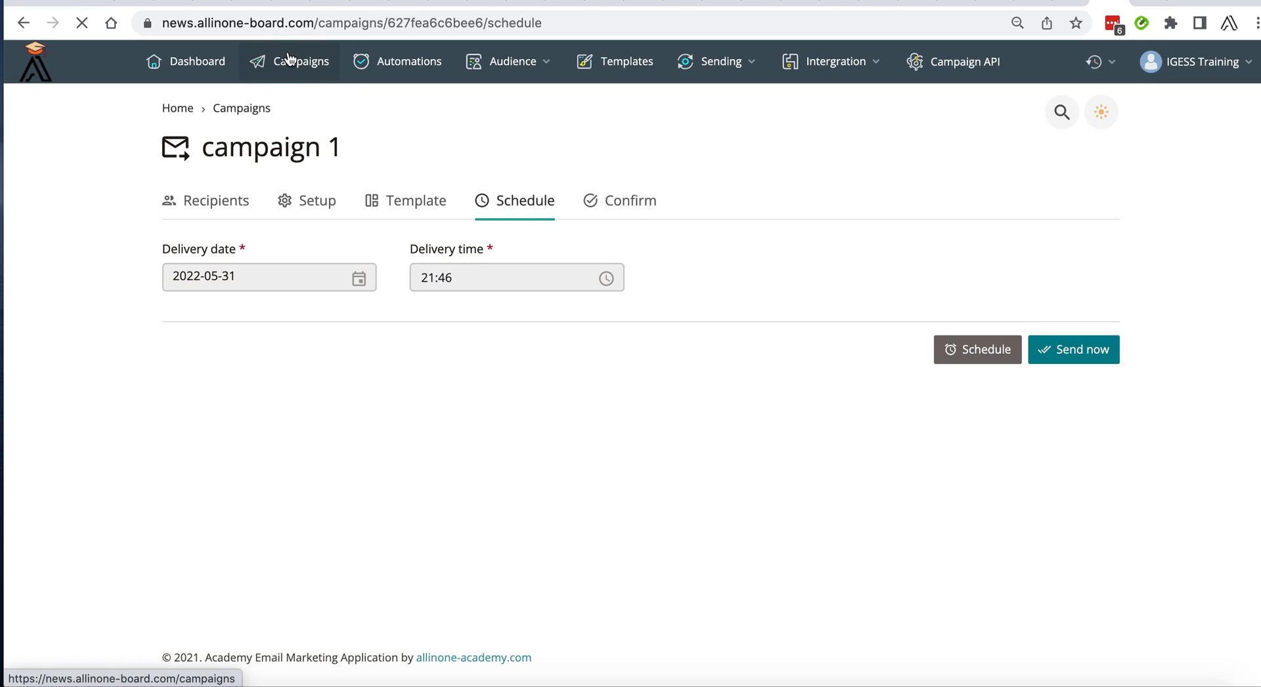
click(161, 71)
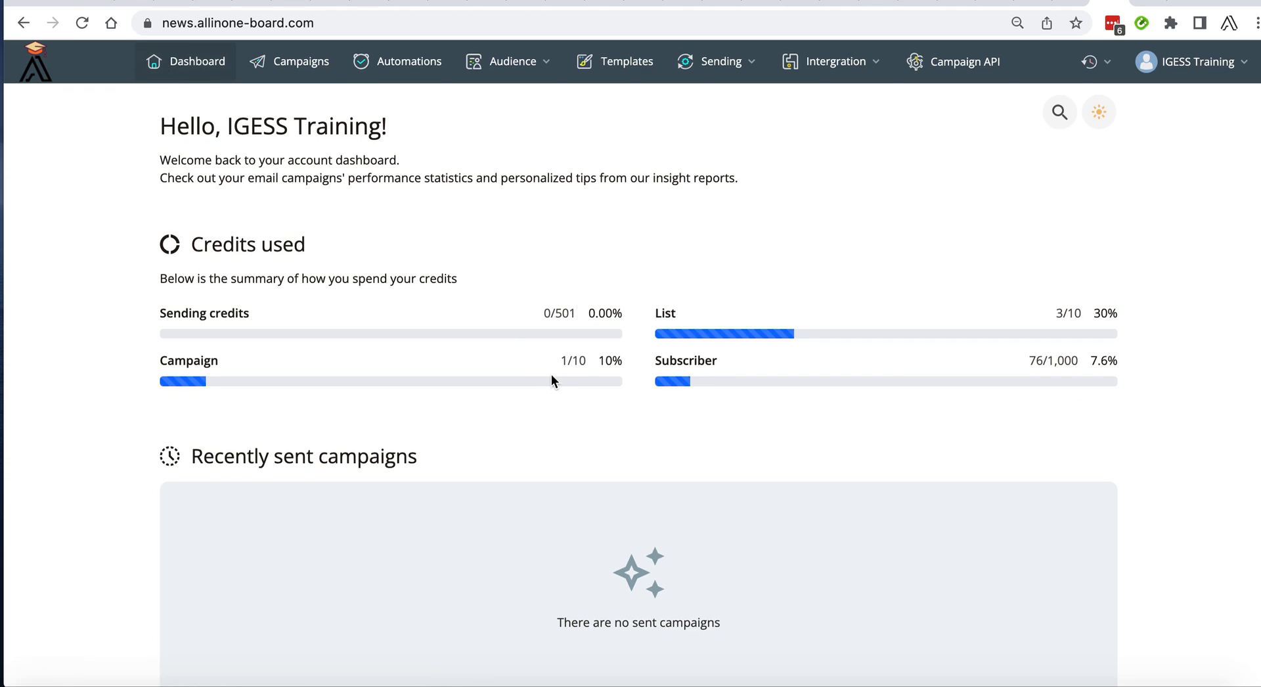
scroll(550, 373, down, 5)
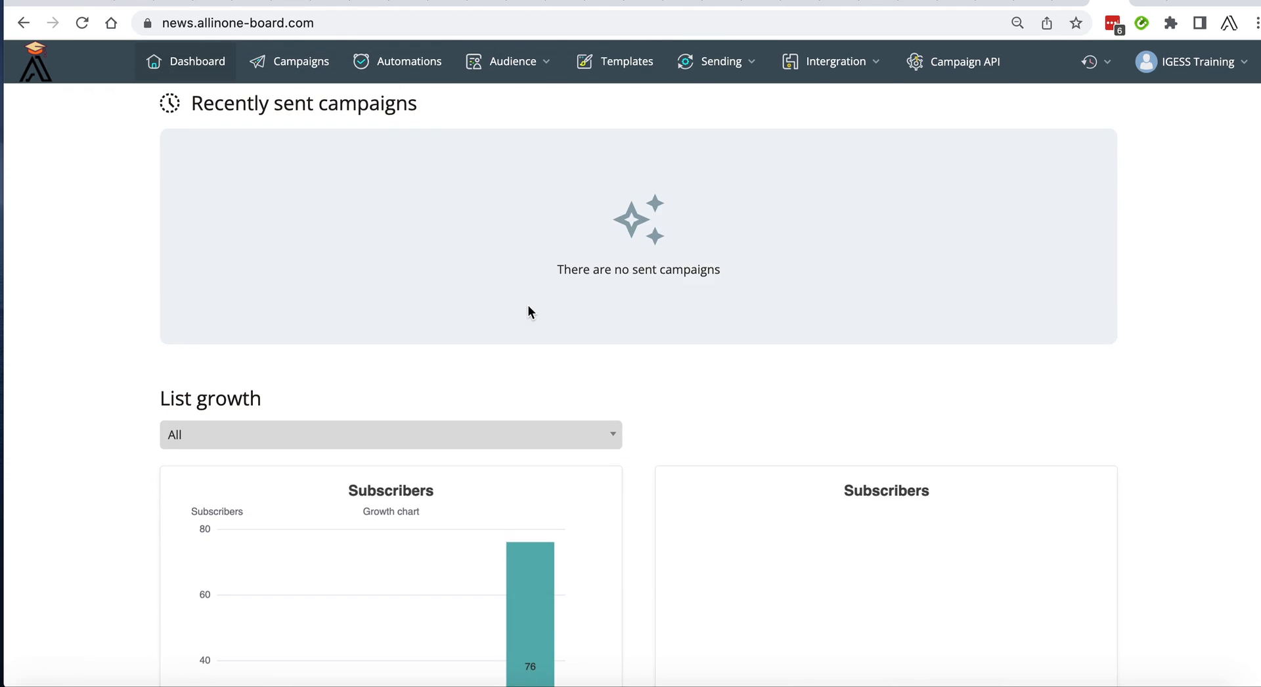
scroll(528, 312, down, 2)
click(470, 309)
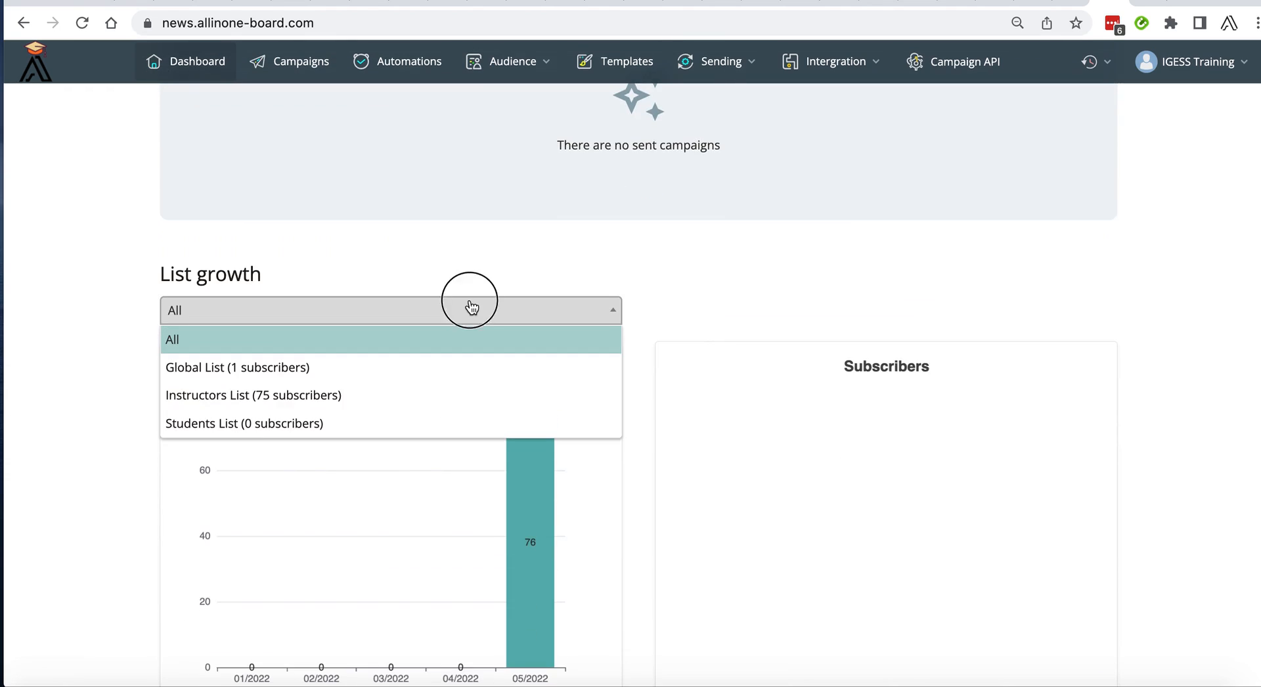
click(285, 396)
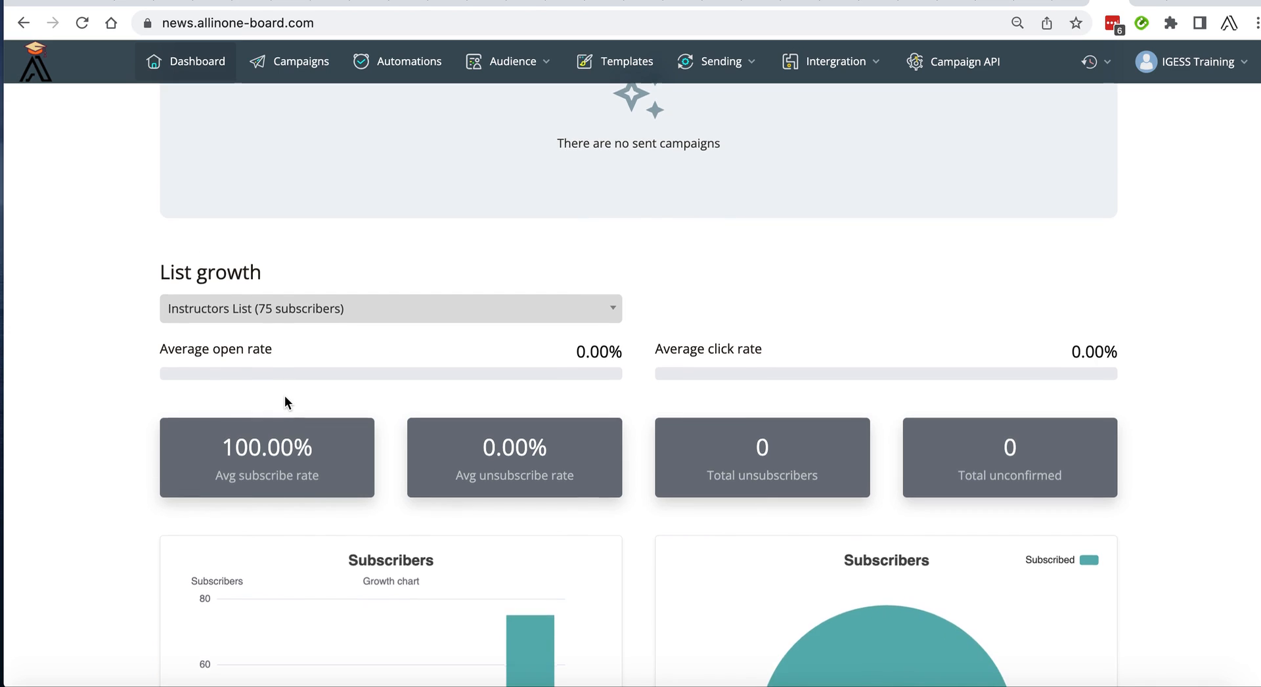
Step: Examine the Instructors List's subscription rates and subscriber charts, and the dashboard's activity log
scroll(285, 395, down, 5)
scroll(285, 396, up, 2)
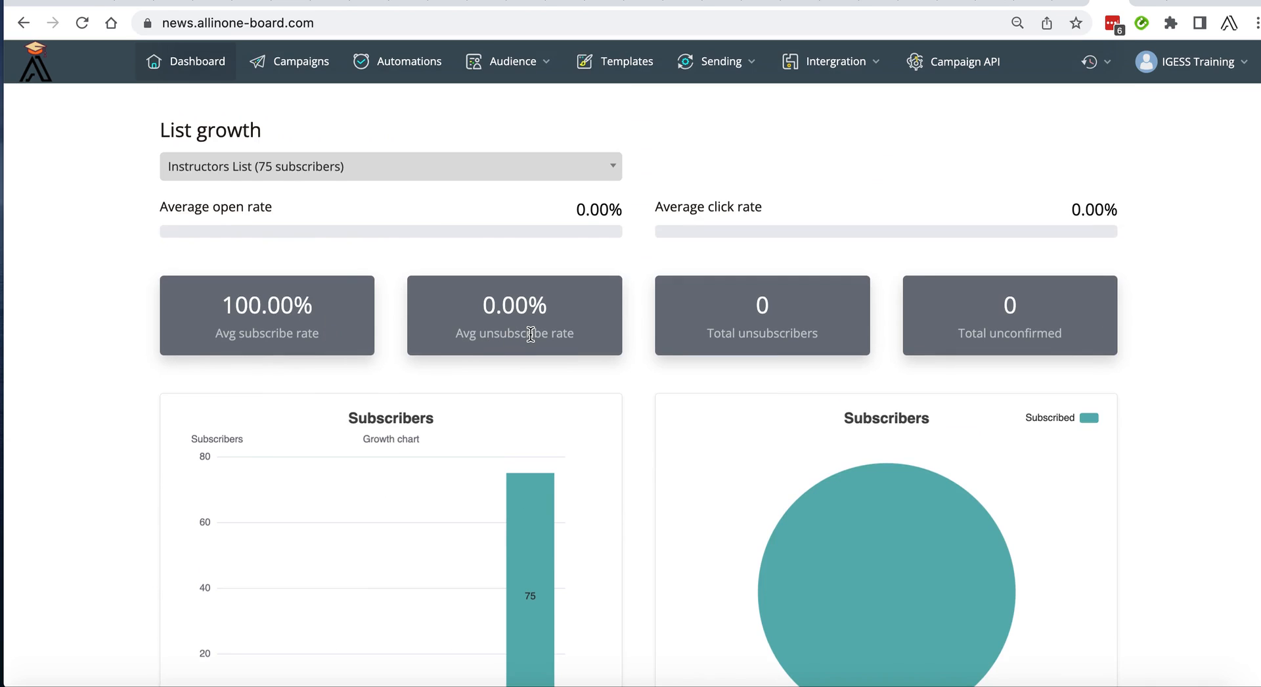
scroll(531, 333, down, 2)
scroll(530, 334, down, 5)
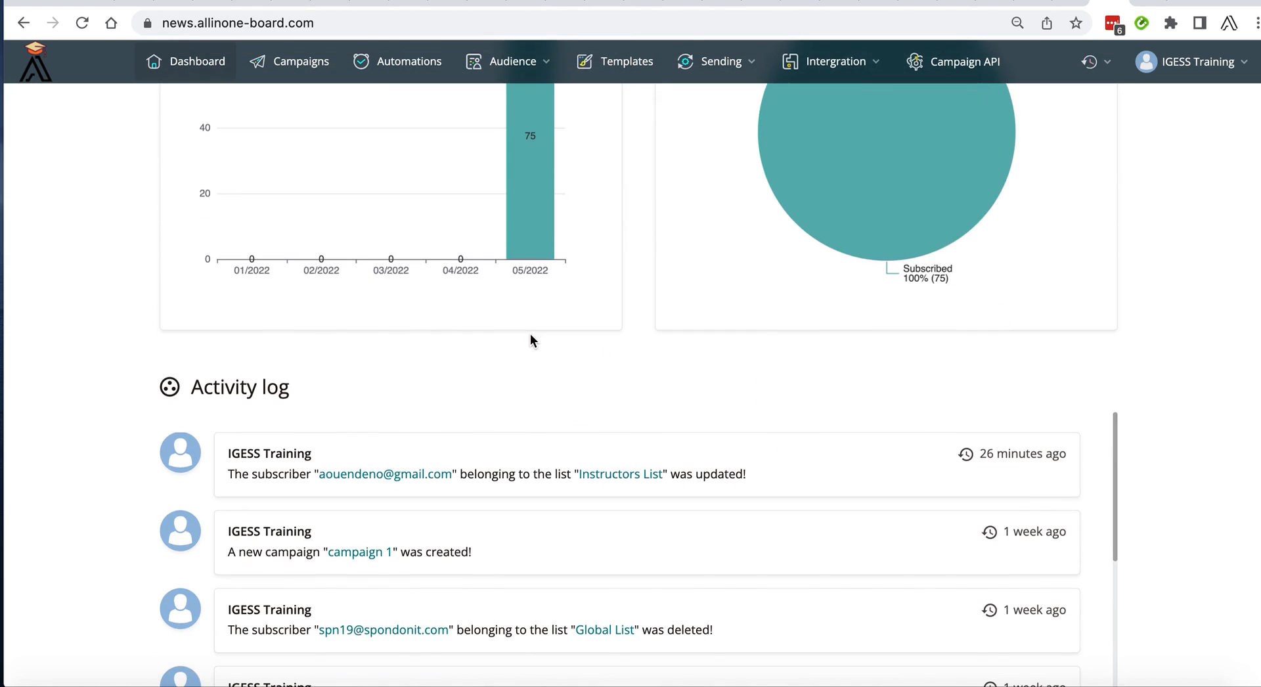
scroll(530, 337, down, 6)
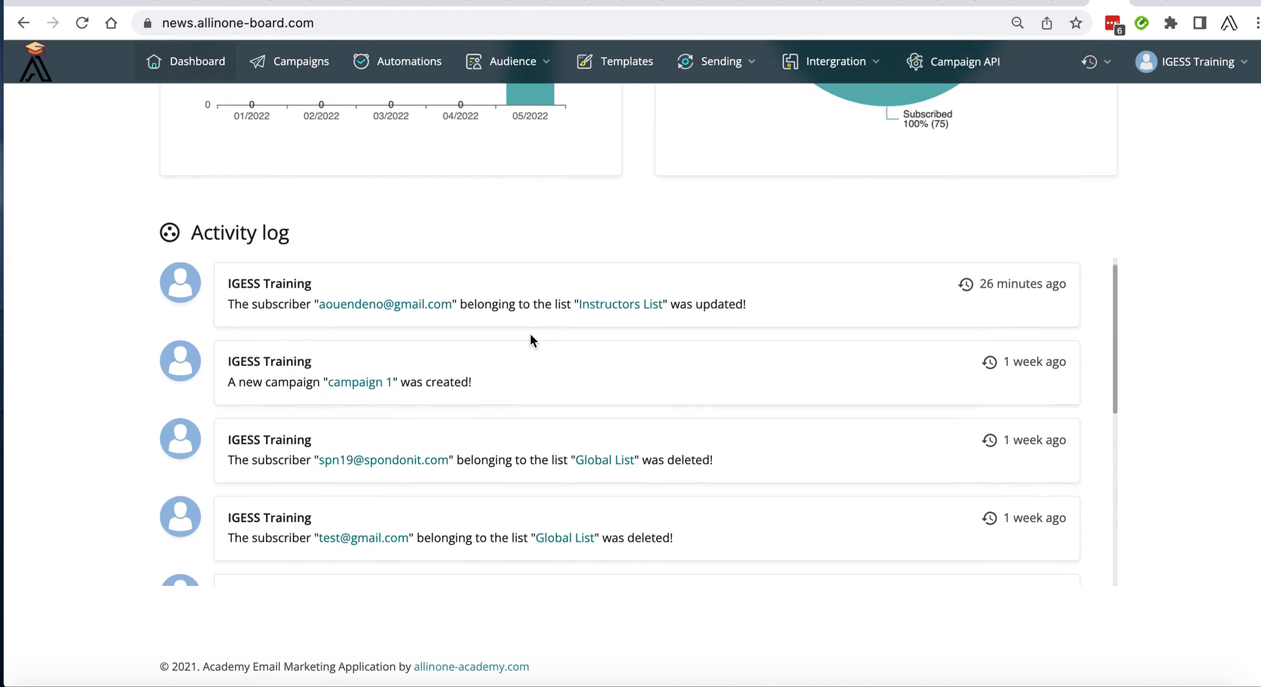
scroll(531, 334, up, 10)
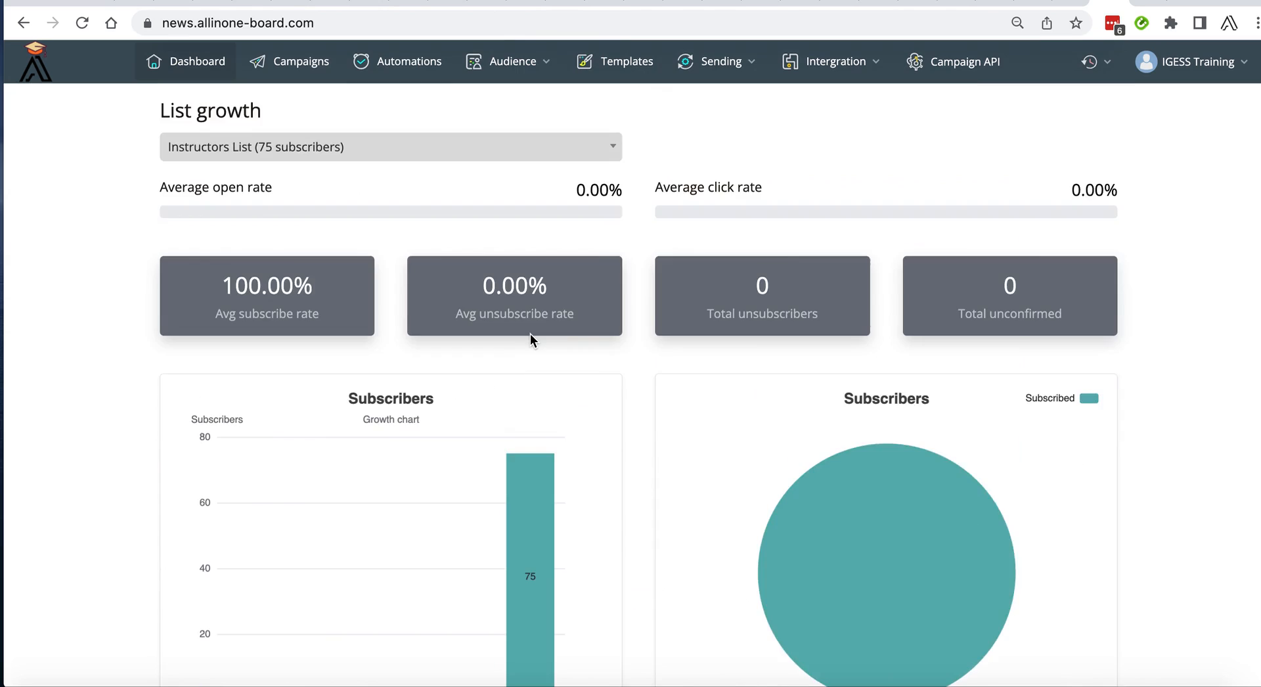